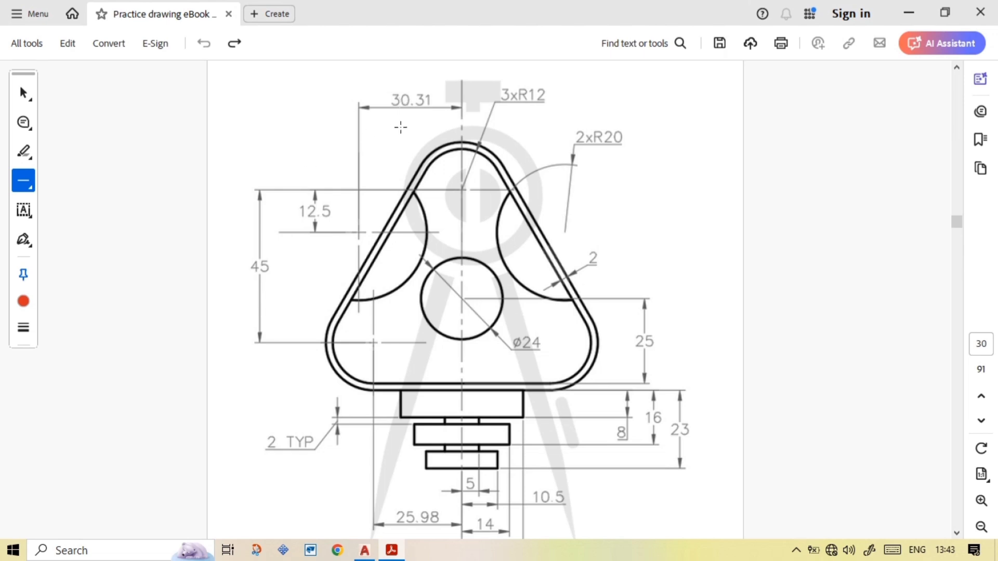
- Switch to AutoCAD and draw a vertical line 150 units long with the Line command
drag(469, 215, 446, 250)
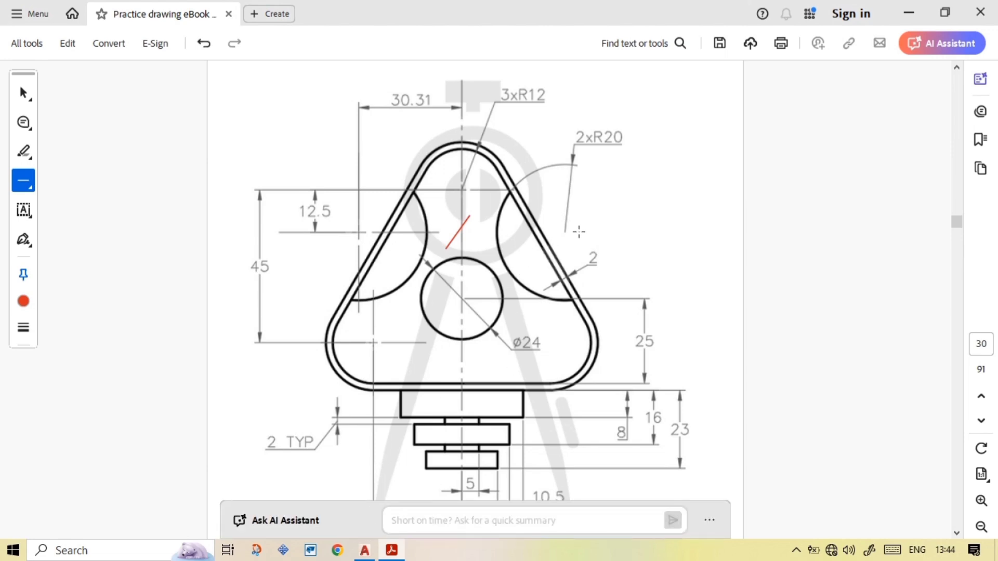
click(364, 550)
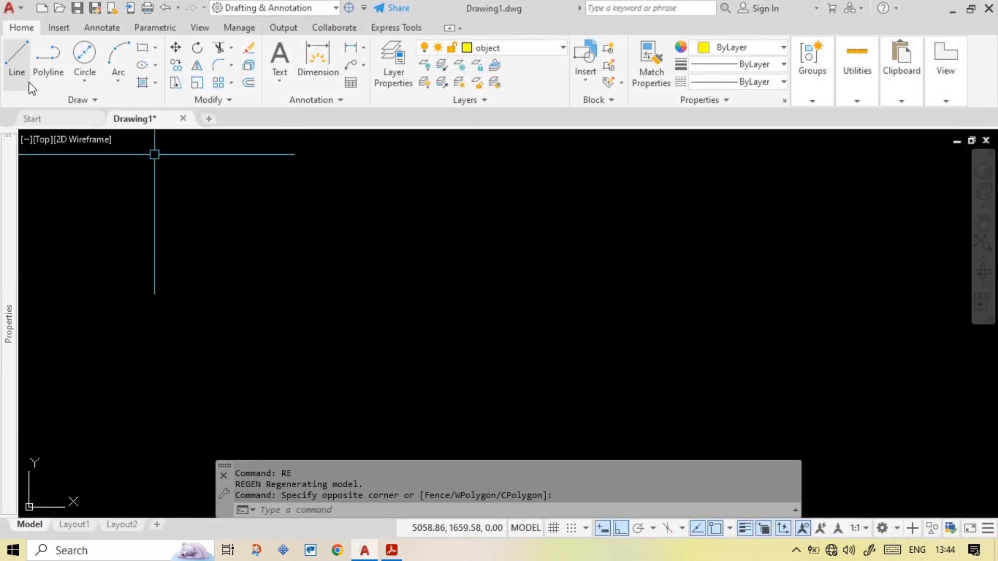
click(17, 54)
click(197, 333)
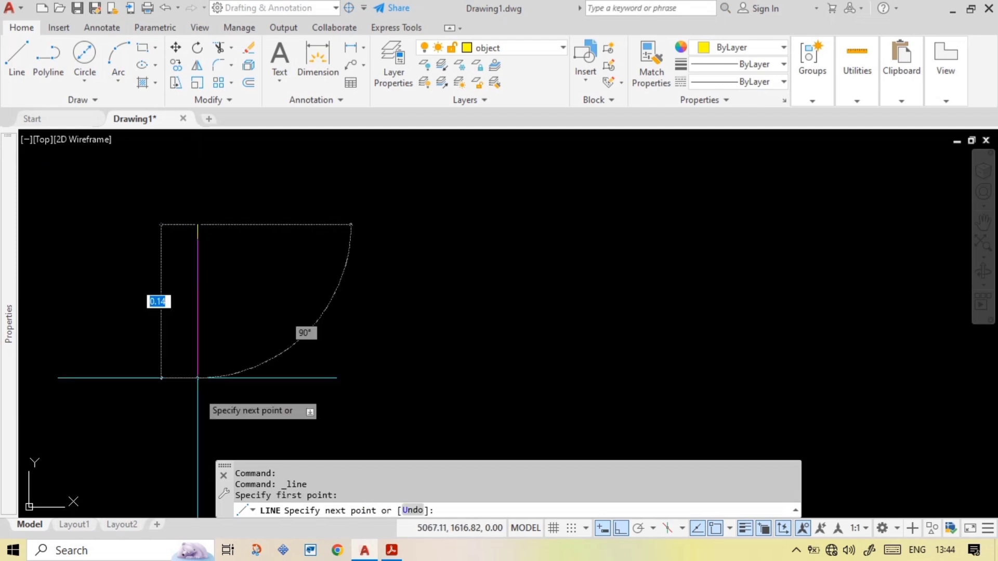
text(150)
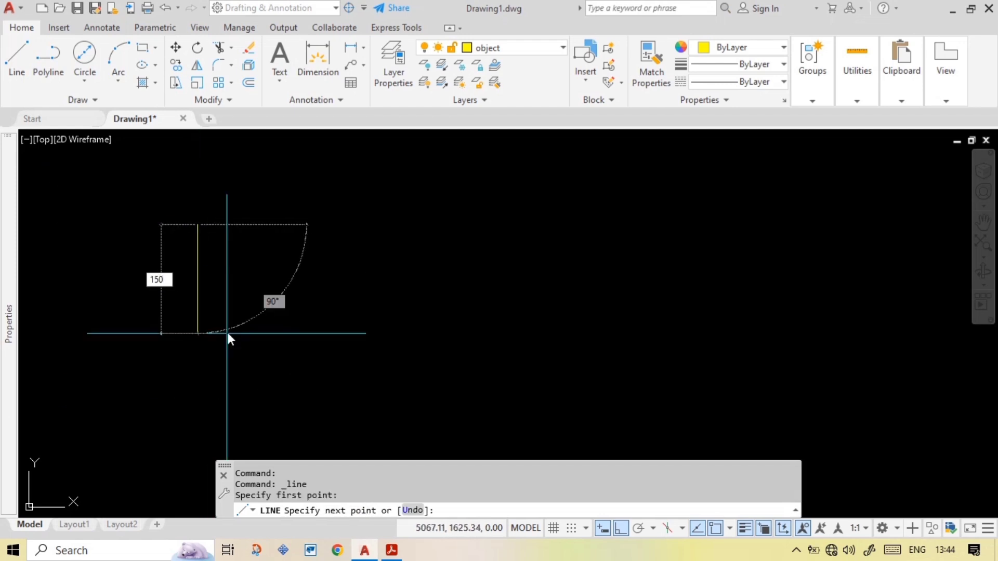
key(Return)
key(Escape)
key(Escape)
- Change the vertical line's linetype to a dash-dot centre linetype
middle_drag(202, 307, 374, 309)
click(390, 292)
click(366, 307)
click(747, 83)
click(724, 134)
key(Escape)
click(404, 289)
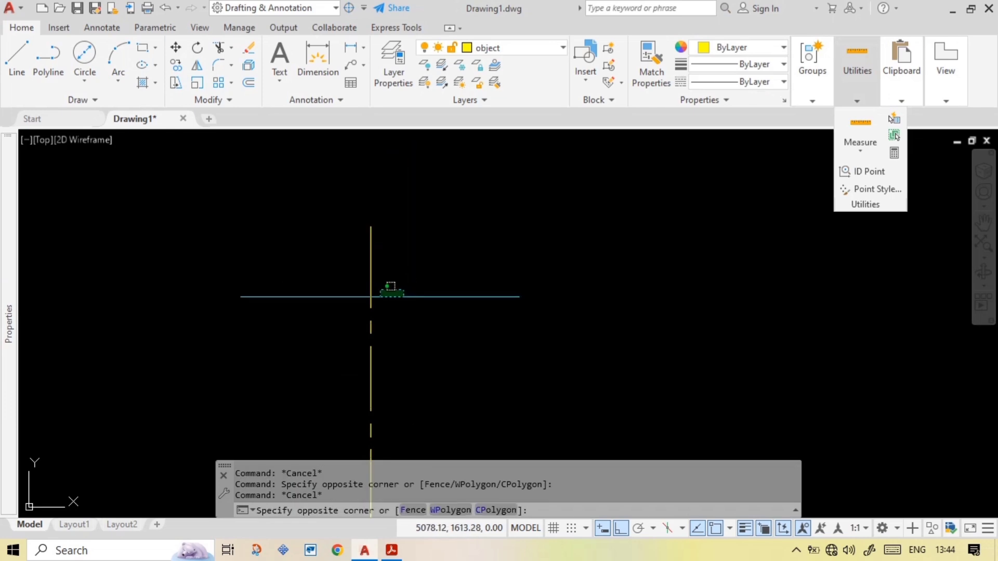
click(356, 305)
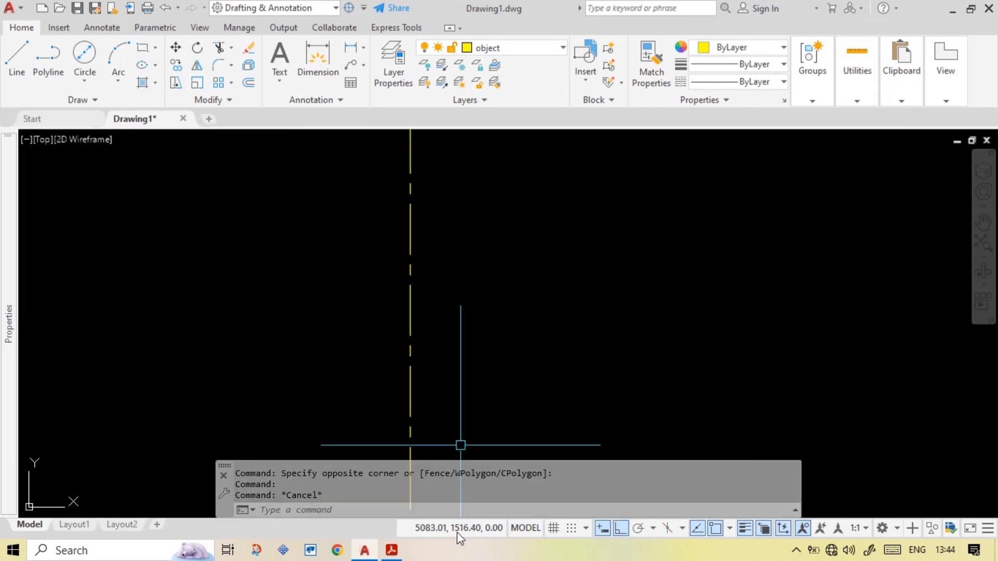
- Switch to the PDF drawing, mark the 30.31 offset and the inner base edge with red lines, and return to AutoCAD
click(391, 550)
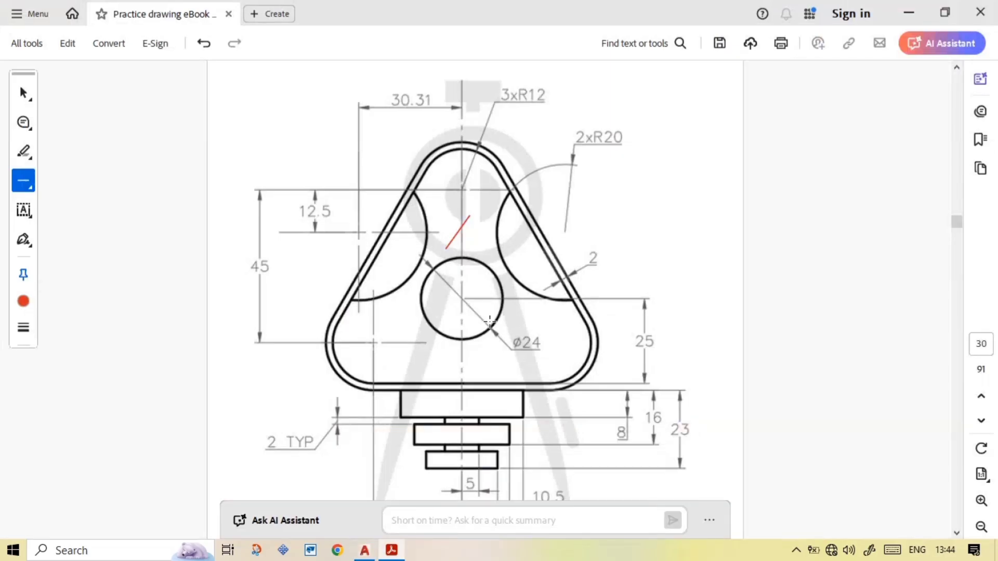
key(ctrl+z)
mouse_move(461, 122)
mouse_down()
mouse_move(360, 127)
mouse_move(361, 437)
mouse_up()
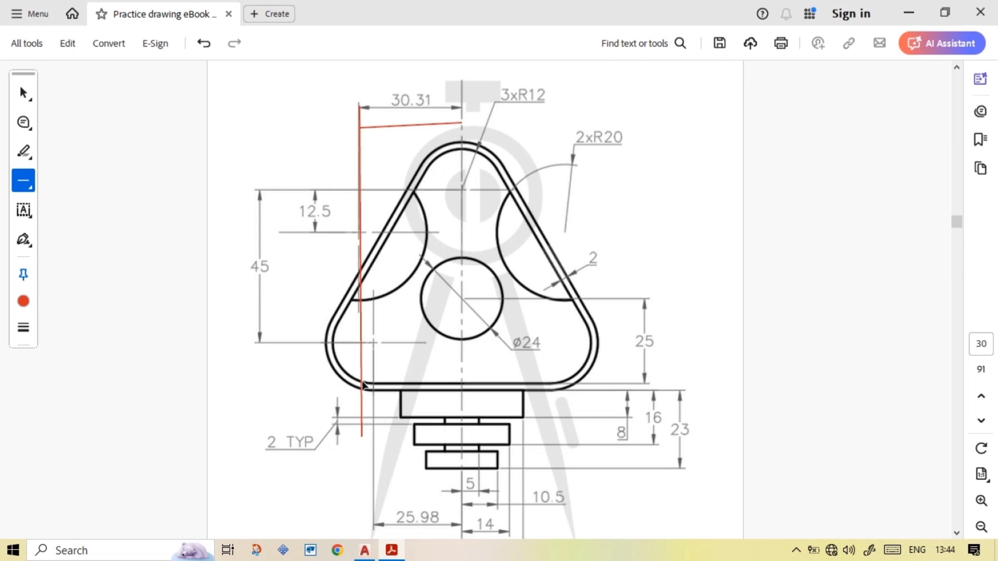
drag(373, 383, 564, 382)
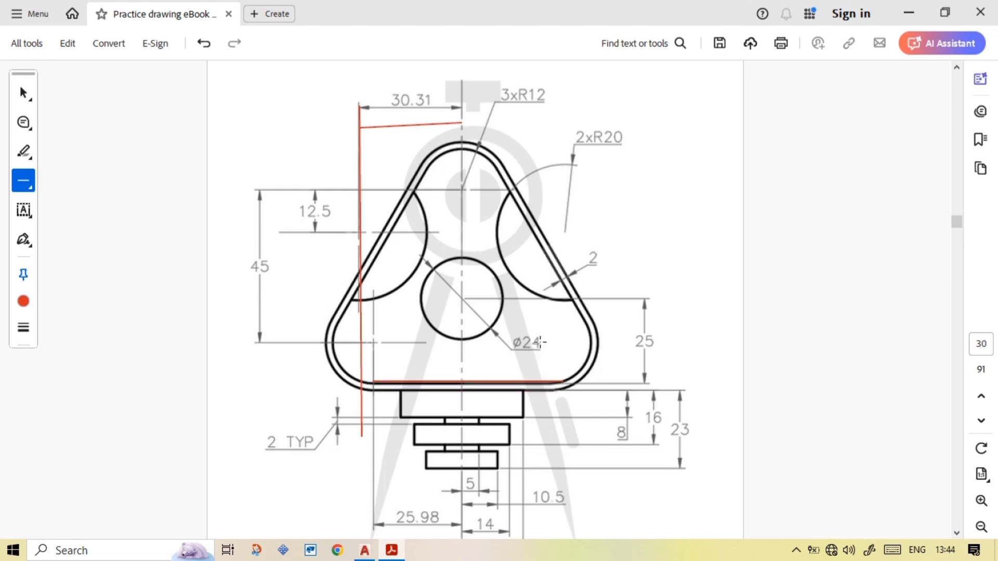
click(365, 550)
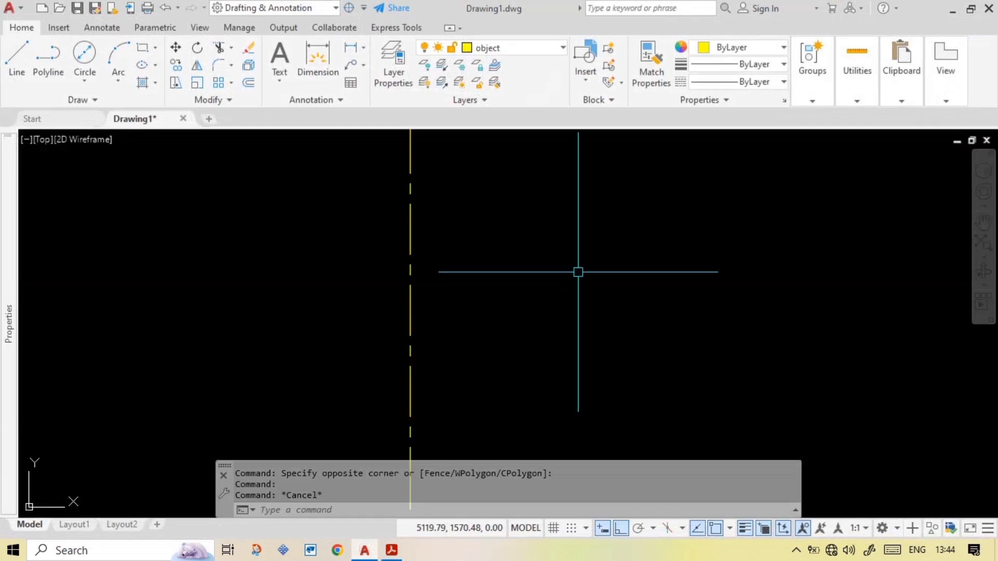
text(L)
key(Return)
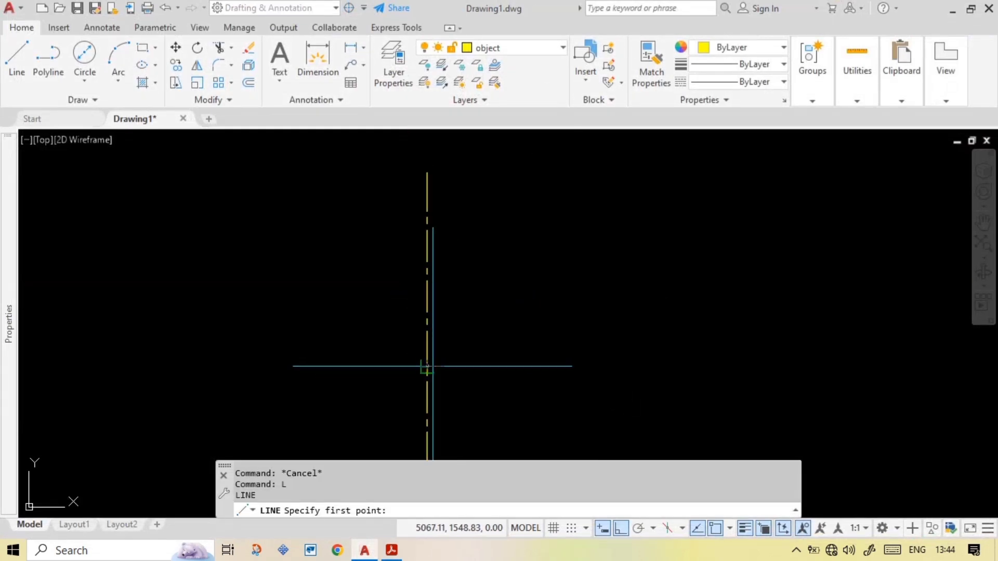
click(432, 366)
key(Escape)
- Draw a horizontal line 30 units long to the right from the lower part of the vertical centre line
text(L)
key(Return)
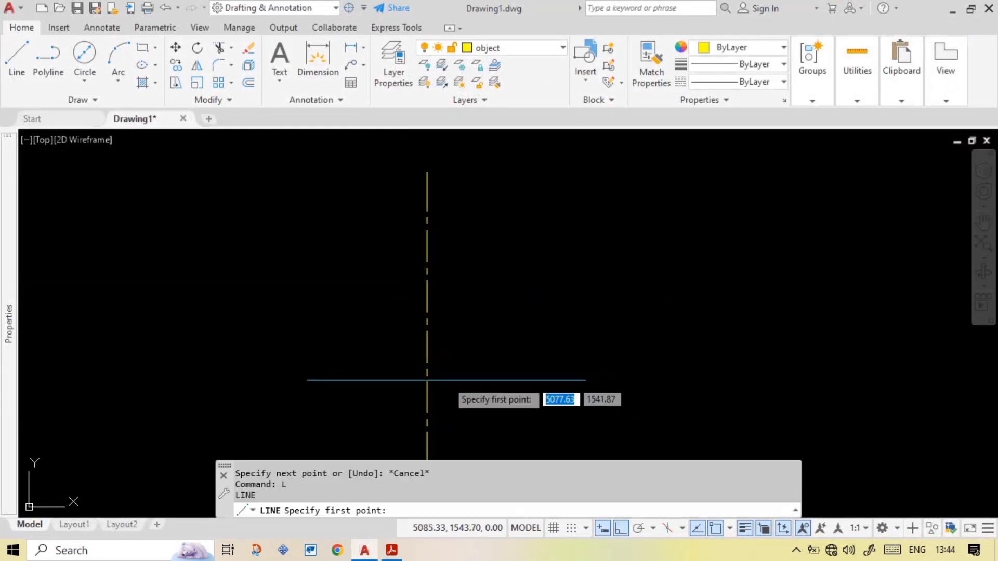
click(428, 370)
text(30)
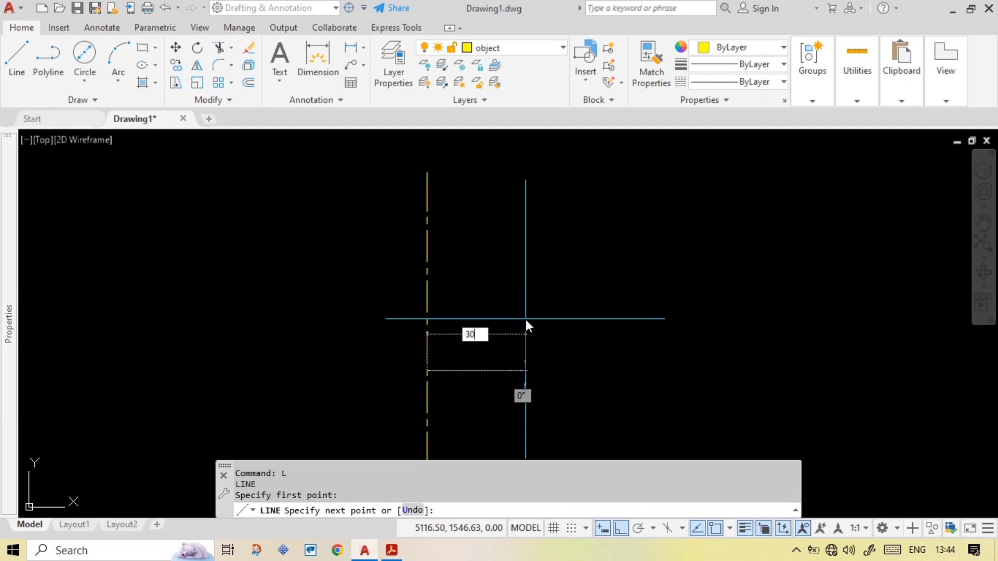
key(Return)
key(Escape)
- Mirror the horizontal line about the vertical centre line, keeping the source line
scroll(467, 323, up, 2)
click(494, 364)
click(444, 432)
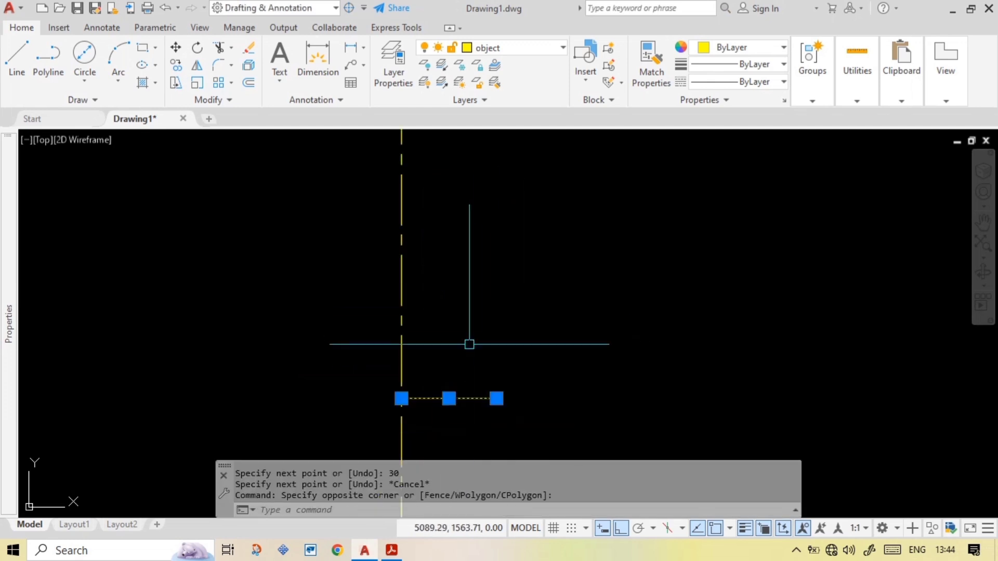
text(mi)
key(Return)
click(402, 398)
click(401, 382)
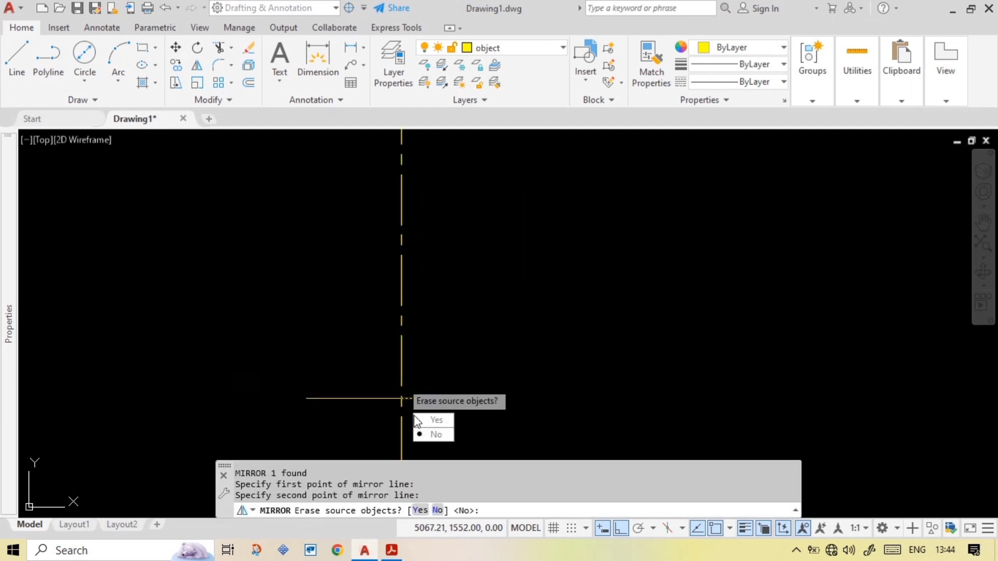
click(435, 434)
- Join the two mirrored horizontal halves into a single line
click(276, 337)
click(558, 429)
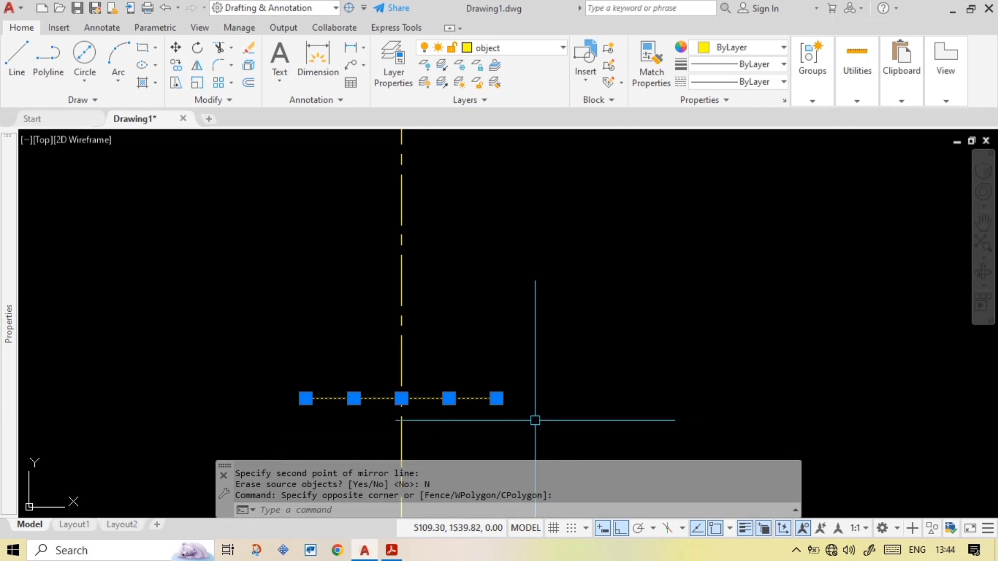
text(j)
key(Return)
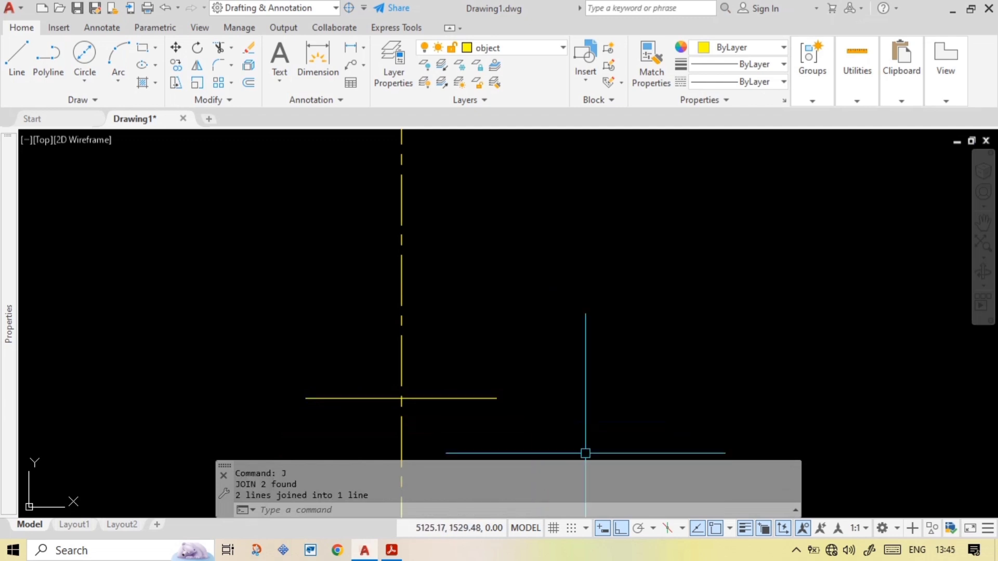
click(510, 394)
click(457, 423)
key(Escape)
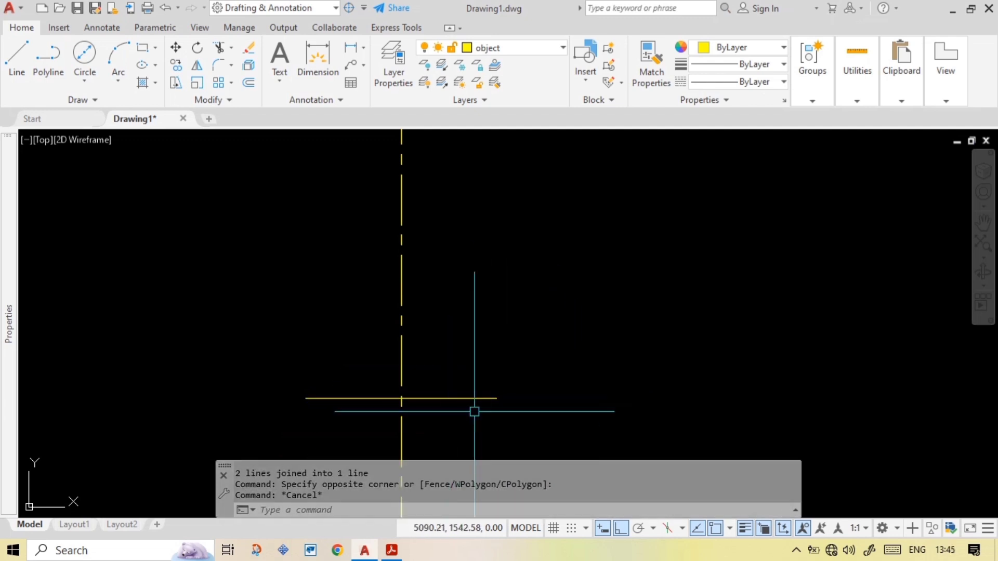
- Offset the joined horizontal line 2 units downward
scroll(457, 387, up, 3)
text(o)
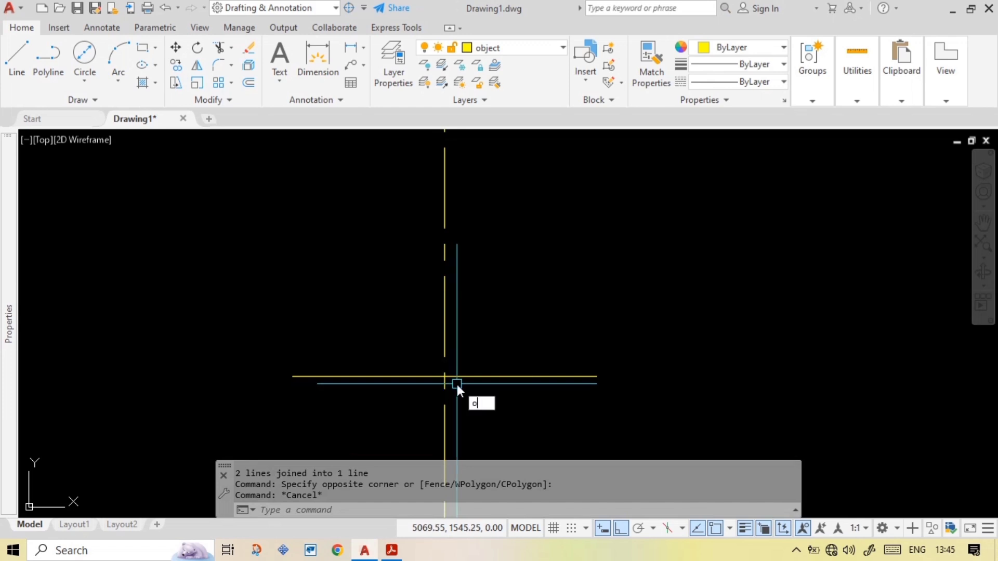
key(Return)
text(2)
key(Return)
click(451, 376)
click(503, 433)
click(489, 416)
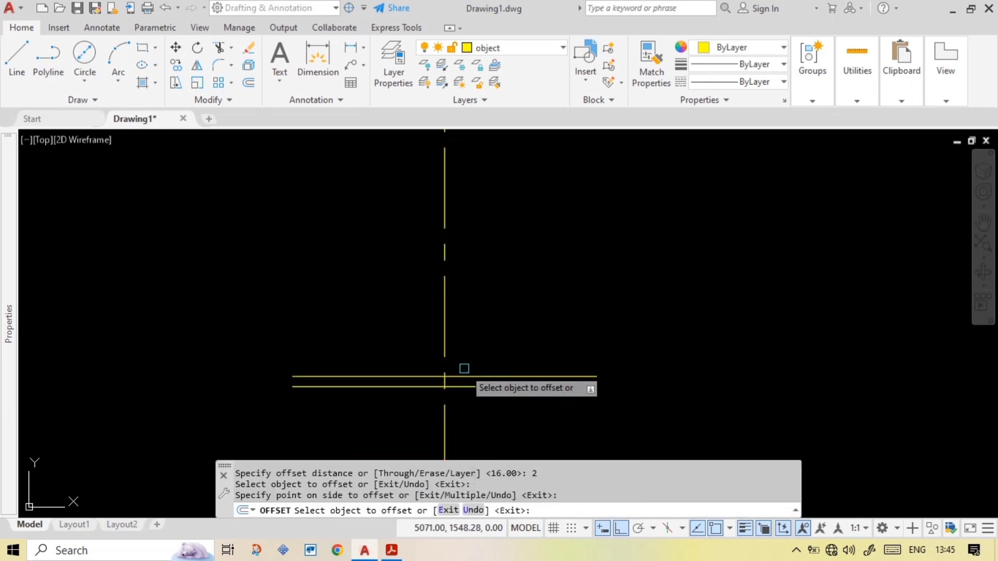
key(Escape)
- Switch to the PDF drawing and undo the red lines on the 30.31 offset and inner base edge
click(392, 550)
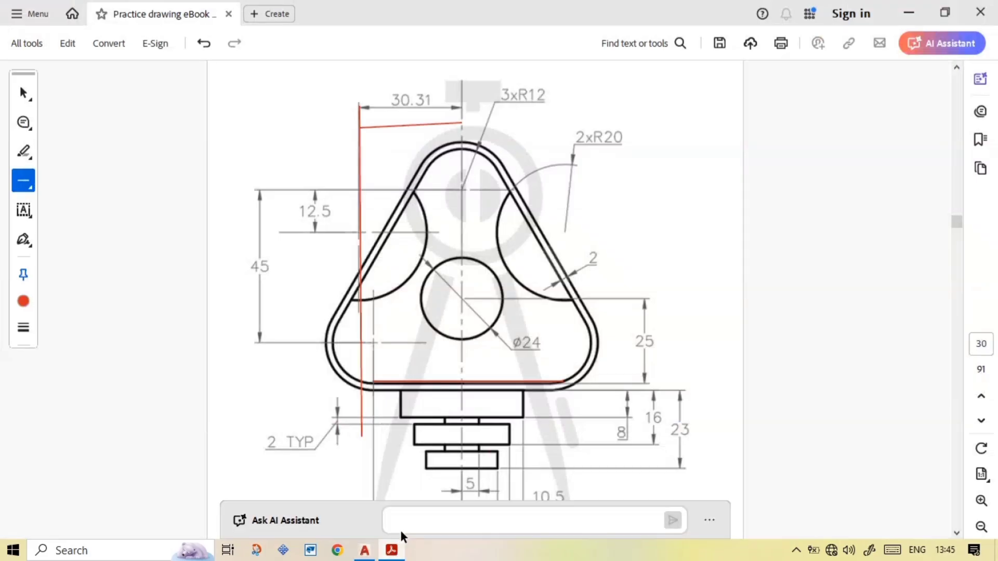
key(ctrl+z)
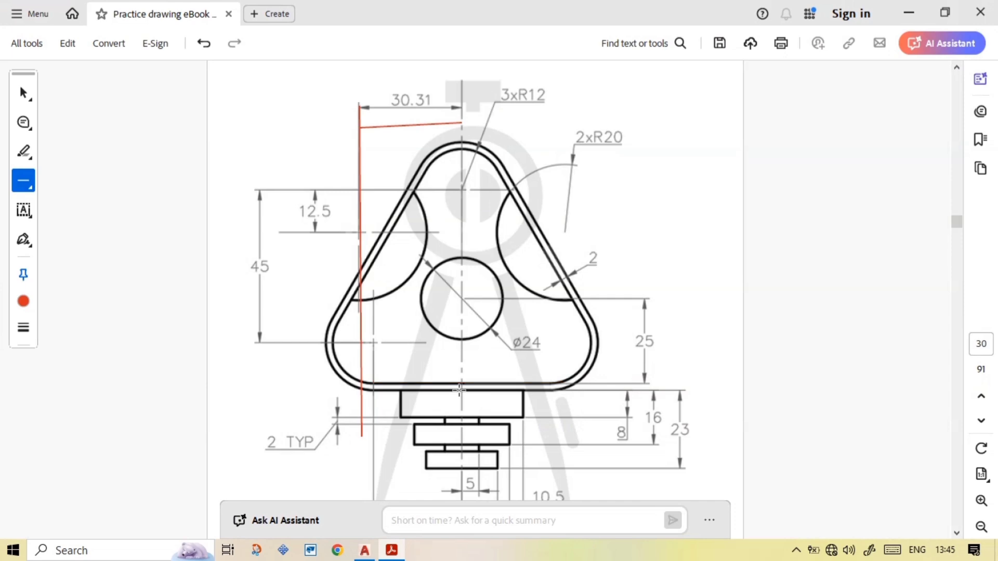
key(ctrl+z)
key(ctrl+z)
- Mark the wall thickness dimension of 2 on the sloping side in red, and undo the marks
drag(567, 284, 614, 261)
ctrl+scroll(623, 284, up, 5)
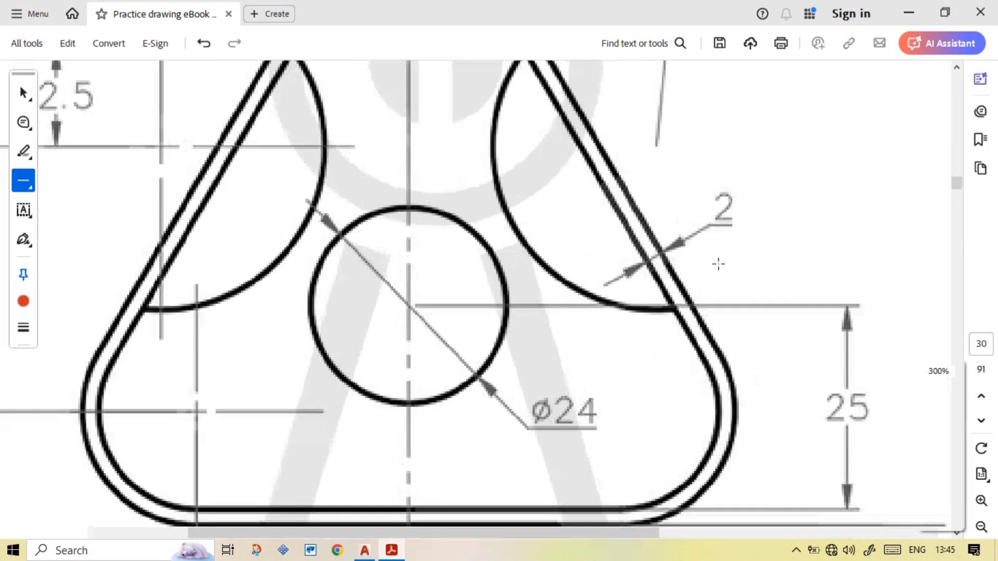
drag(596, 275, 629, 244)
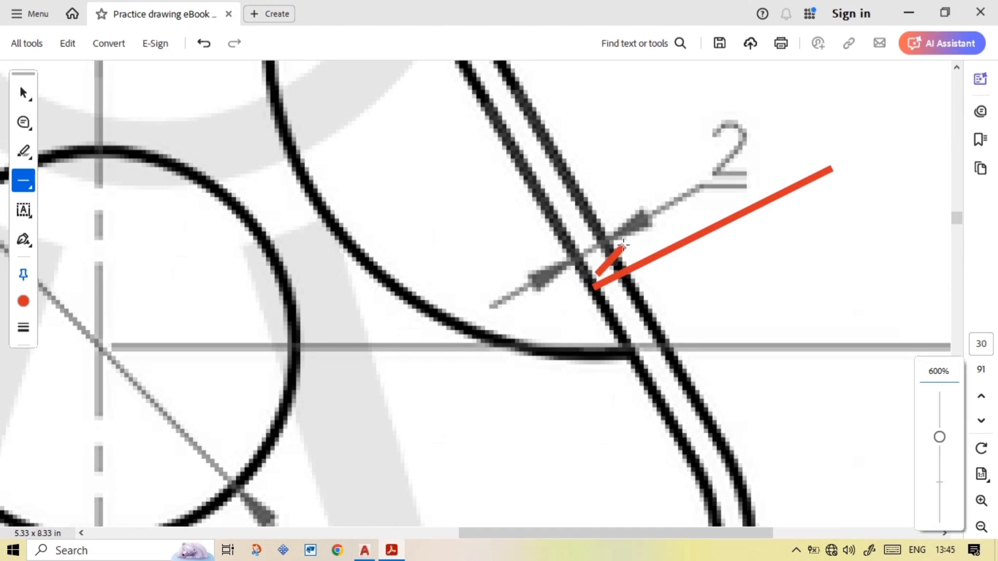
key(ctrl+z)
key(ctrl+z)
key(ctrl+z)
ctrl+scroll(666, 248, down, 4)
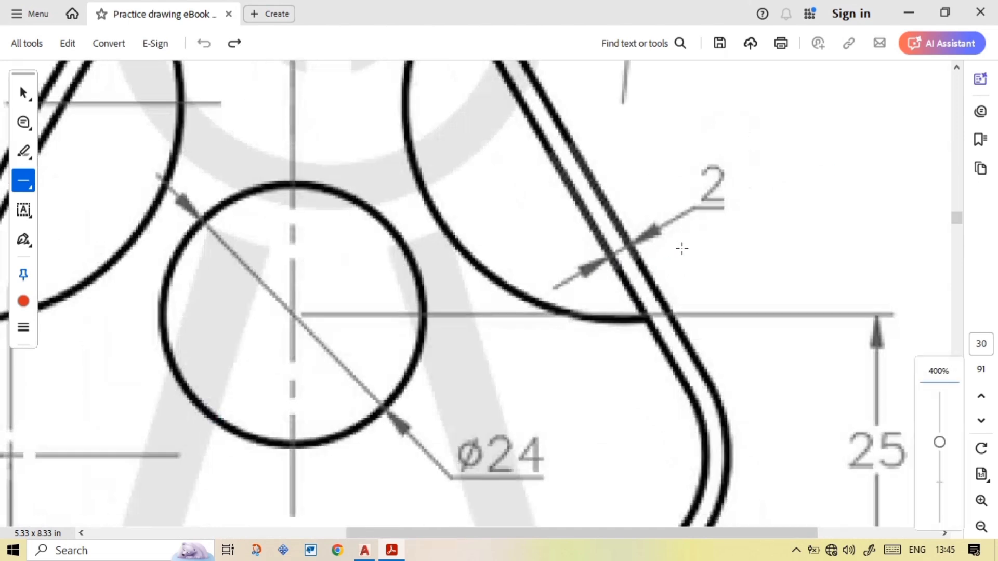
ctrl+scroll(643, 363, down, 1)
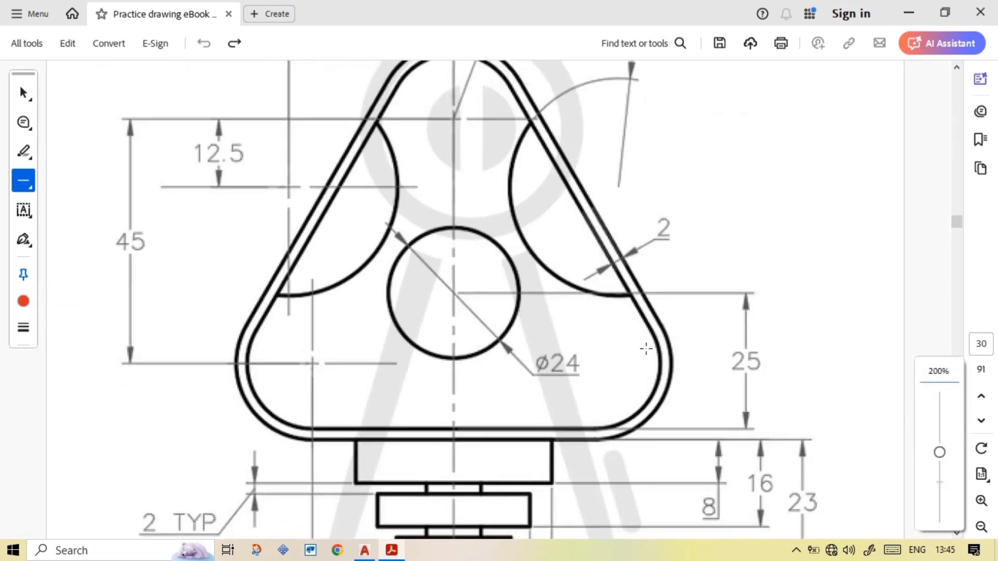
ctrl+scroll(641, 353, down, 2)
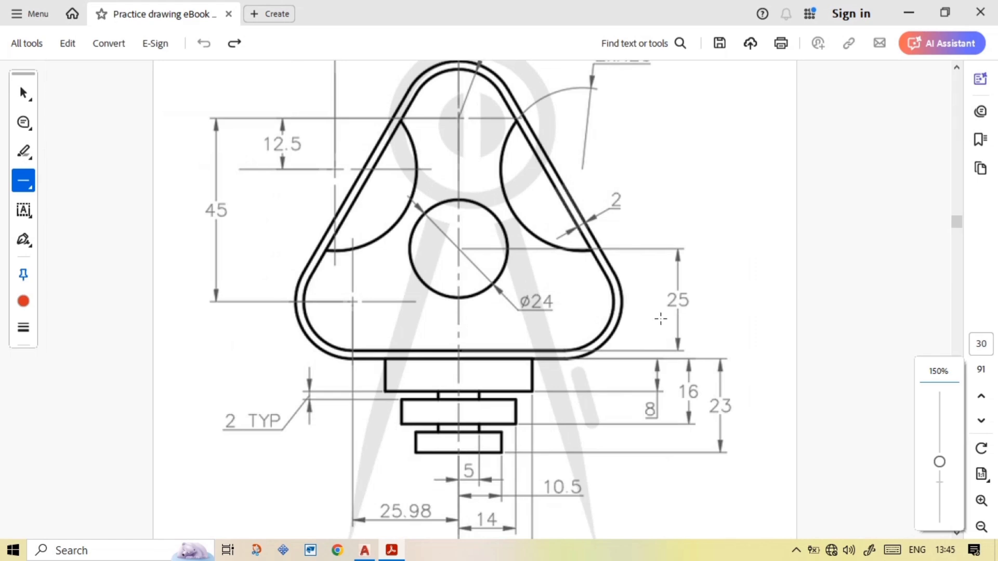
ctrl+scroll(661, 319, down, 1)
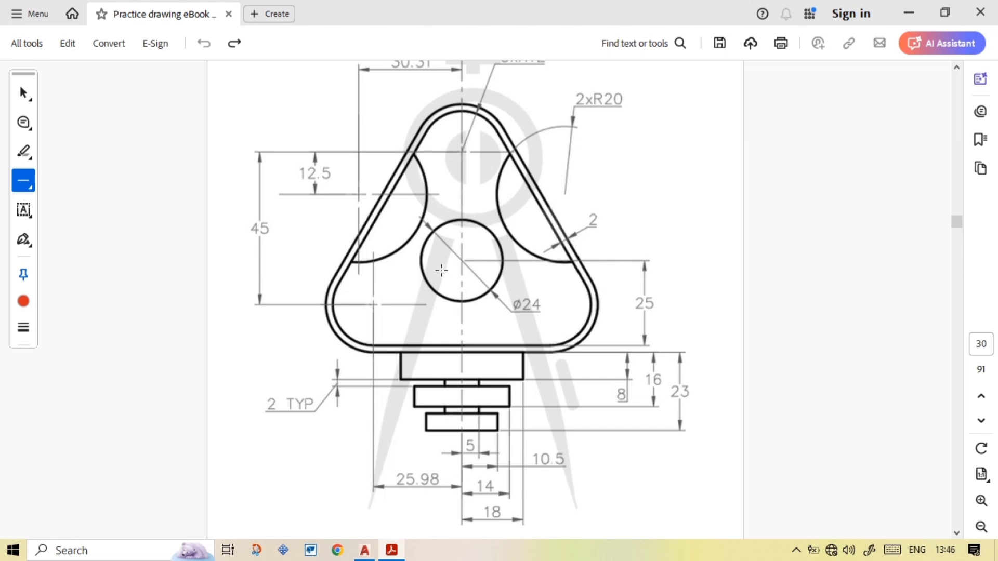
- Mark the upper base block's height and underline its 8 dimension with red lines on the PDF drawing
ctrl+scroll(469, 360, up, 4)
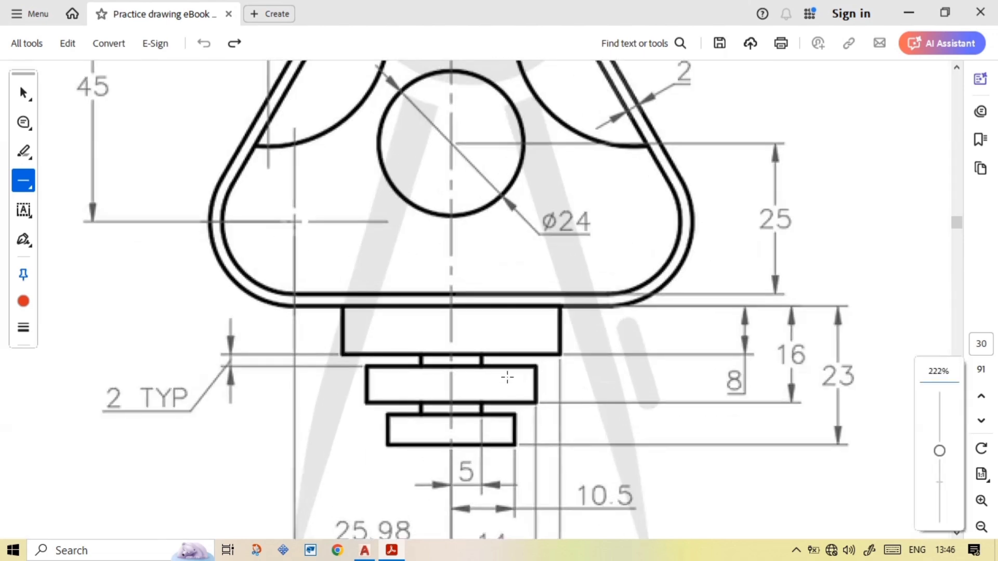
mouse_move(540, 308)
mouse_down()
mouse_move(543, 356)
mouse_move(757, 355)
mouse_up()
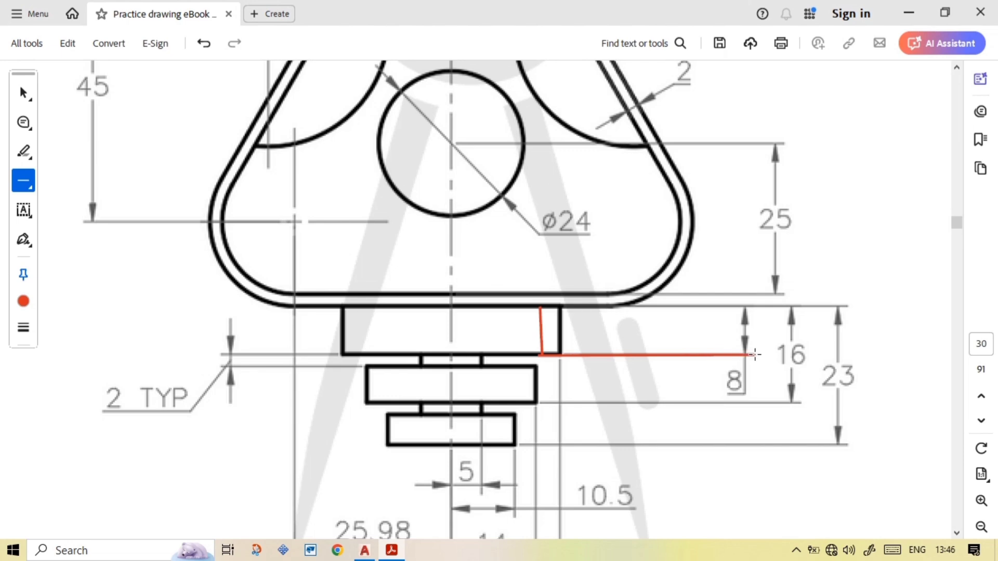
drag(732, 397, 755, 395)
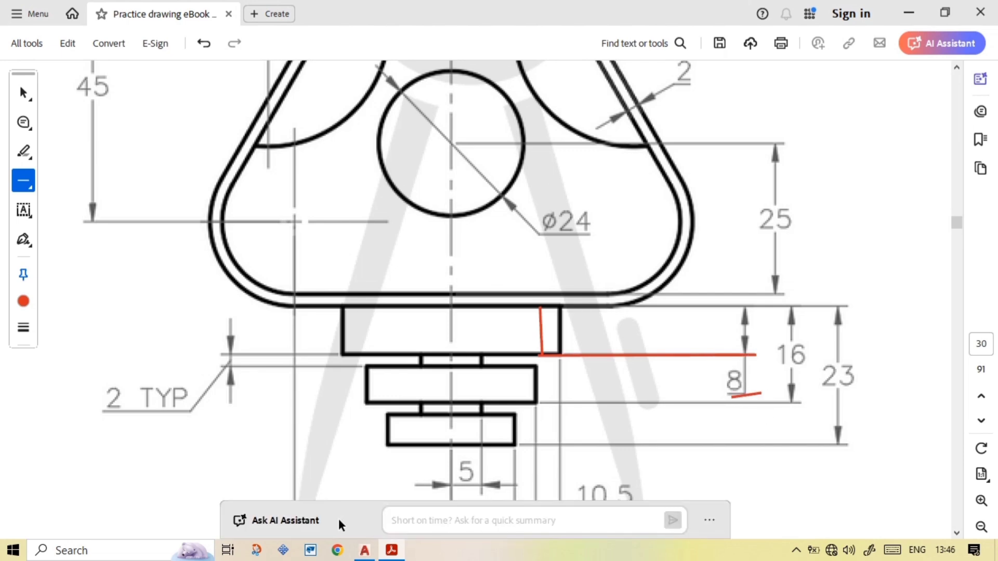
- Switch to AutoCAD and offset the lower horizontal line 8 units downward
click(364, 550)
text(o)
key(Return)
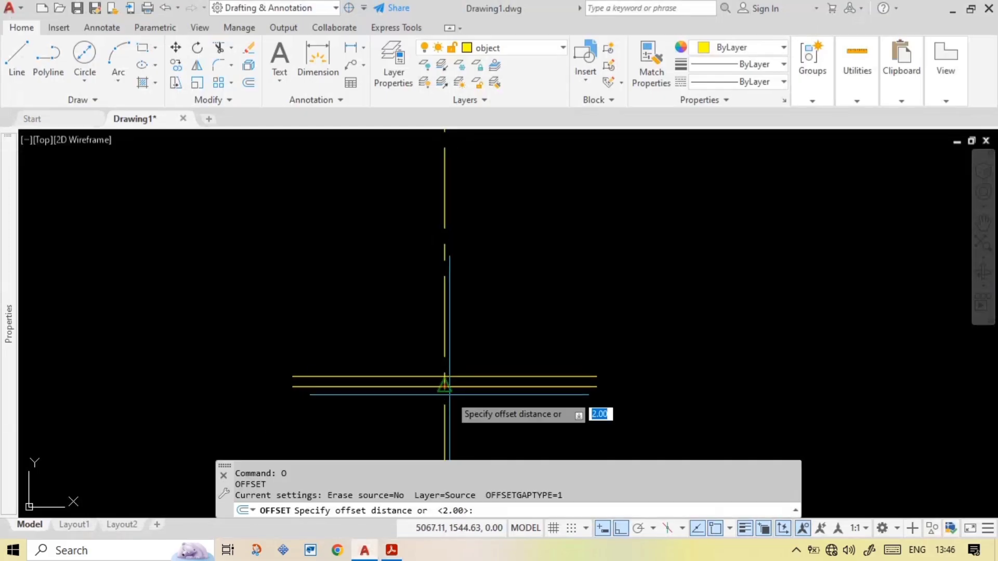
text(8)
key(Return)
click(470, 386)
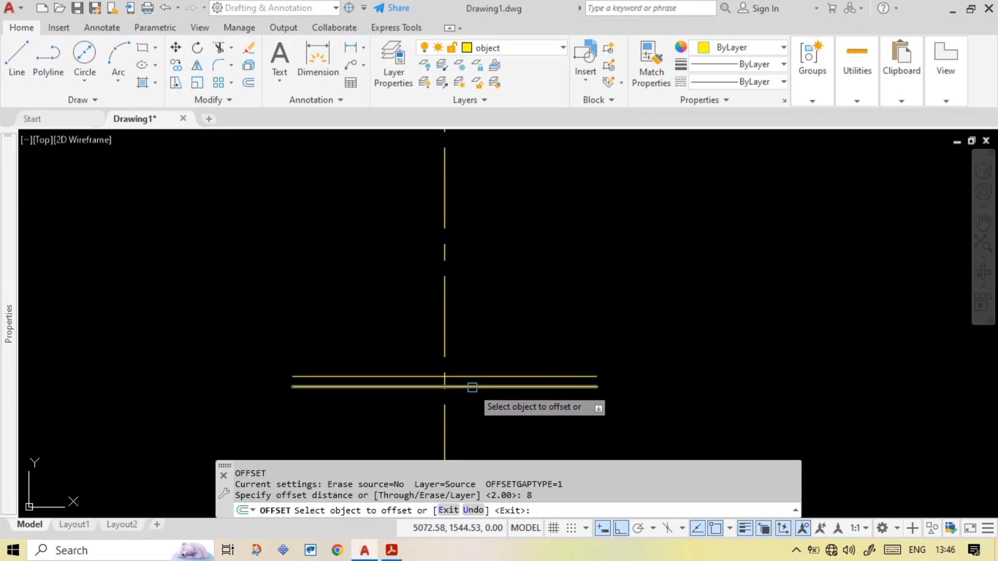
click(469, 411)
- Switch to the PDF drawing and mark the upper base block's half-width dimension of 18 with red lines
click(367, 551)
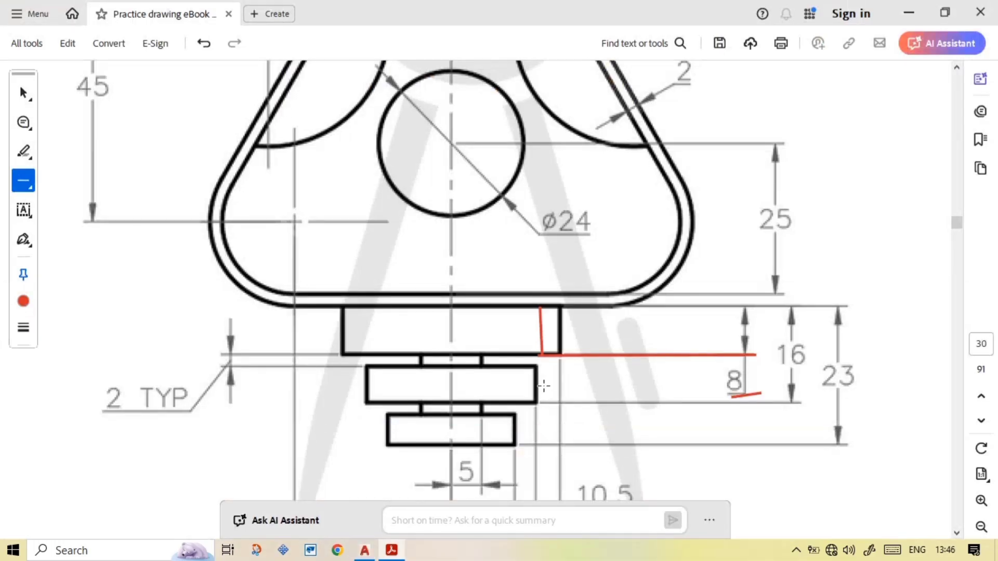
scroll(543, 385, up, 3)
scroll(550, 328, down, 6)
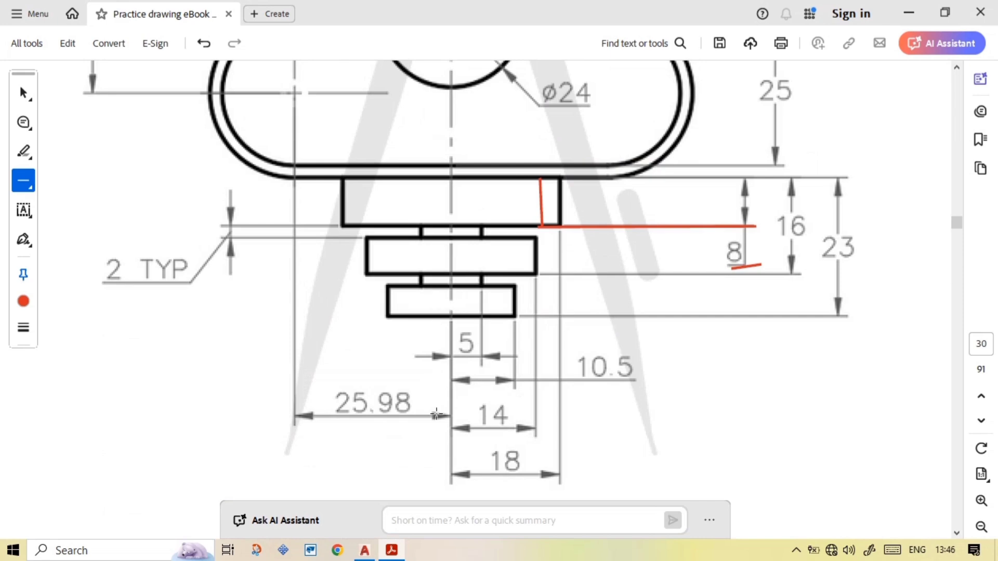
drag(450, 461, 561, 454)
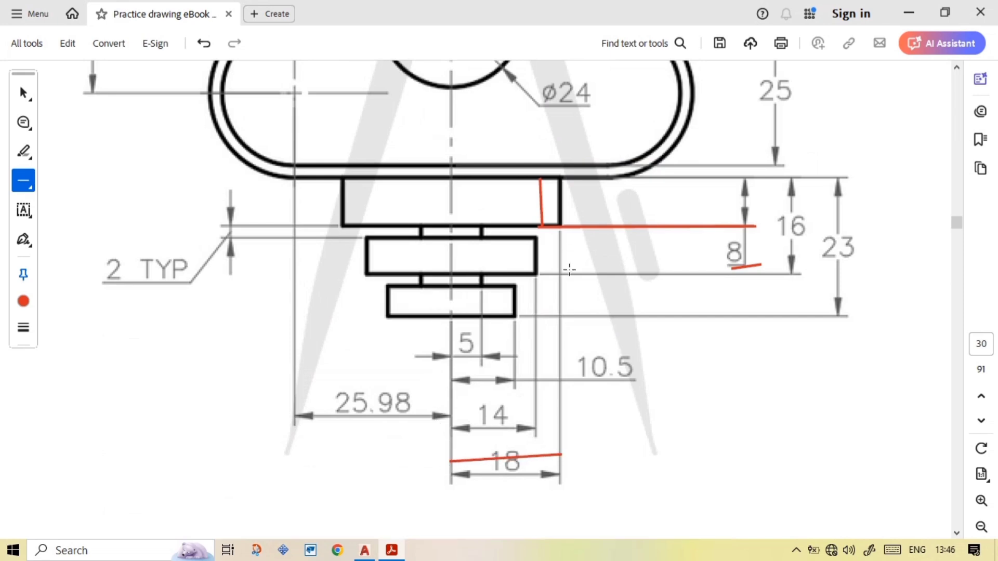
drag(561, 227, 559, 495)
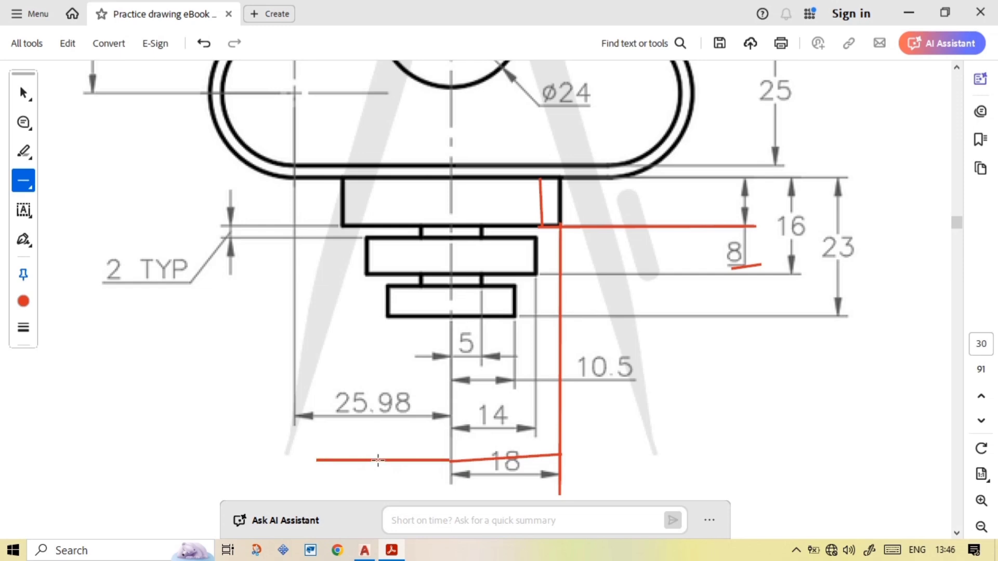
- Switch to AutoCAD and offset the vertical centre line 18 units to both sides
click(378, 554)
text(o)
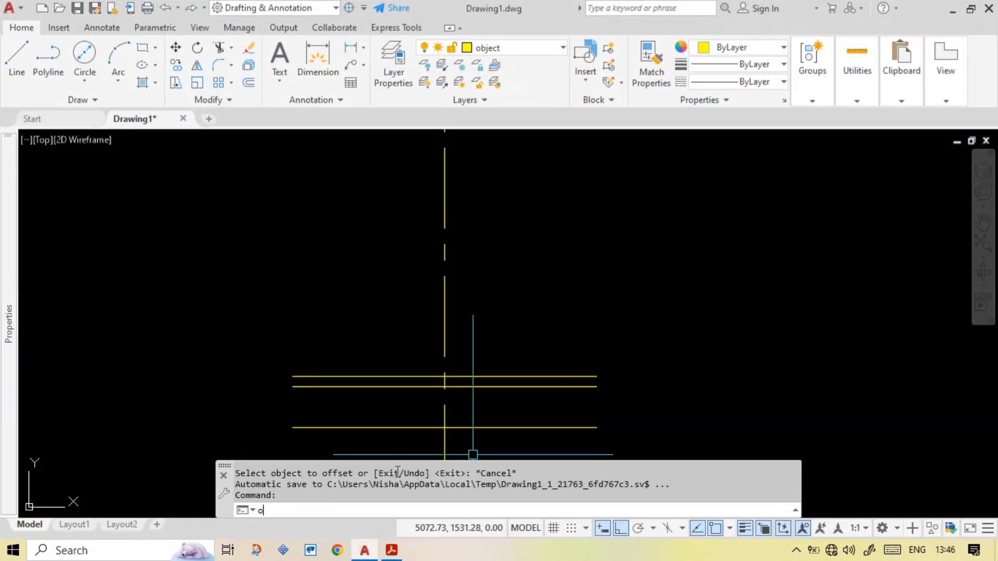
key(Return)
text(18)
key(Return)
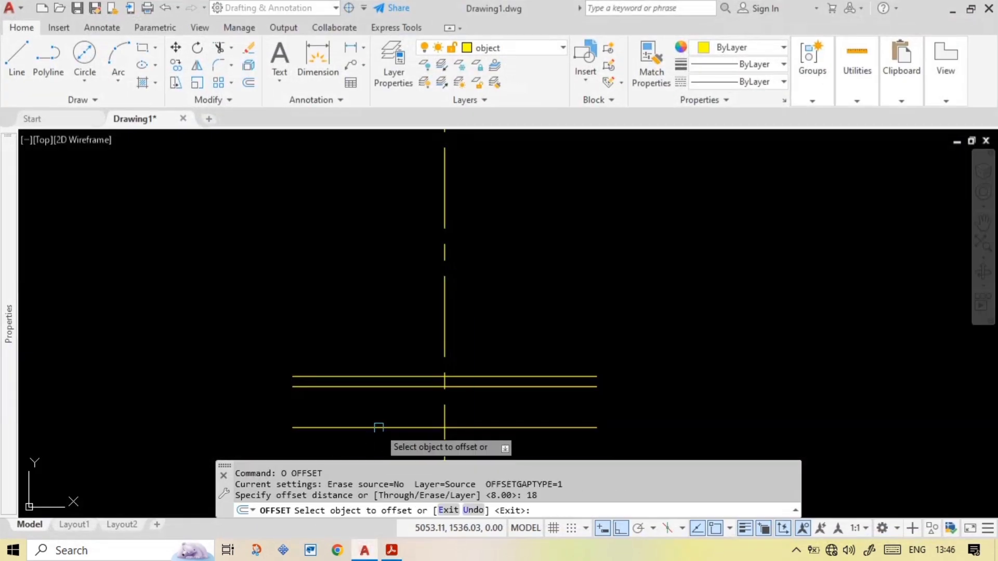
click(444, 412)
click(466, 421)
click(445, 413)
click(430, 415)
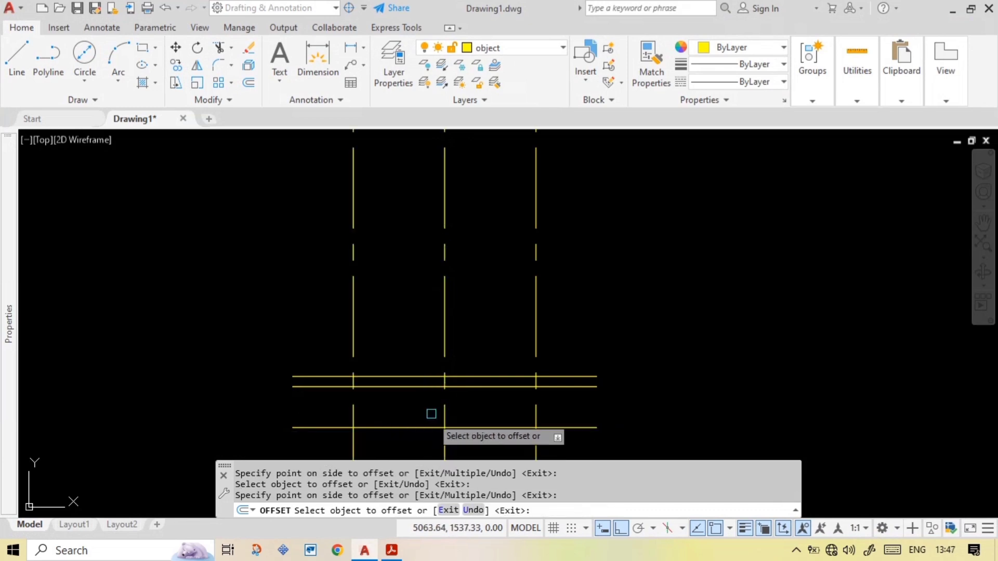
key(Escape)
- Trim the lowest horizontal line outside the two offset verticals, and cut those verticals between the two long horizontal lines
text(t)
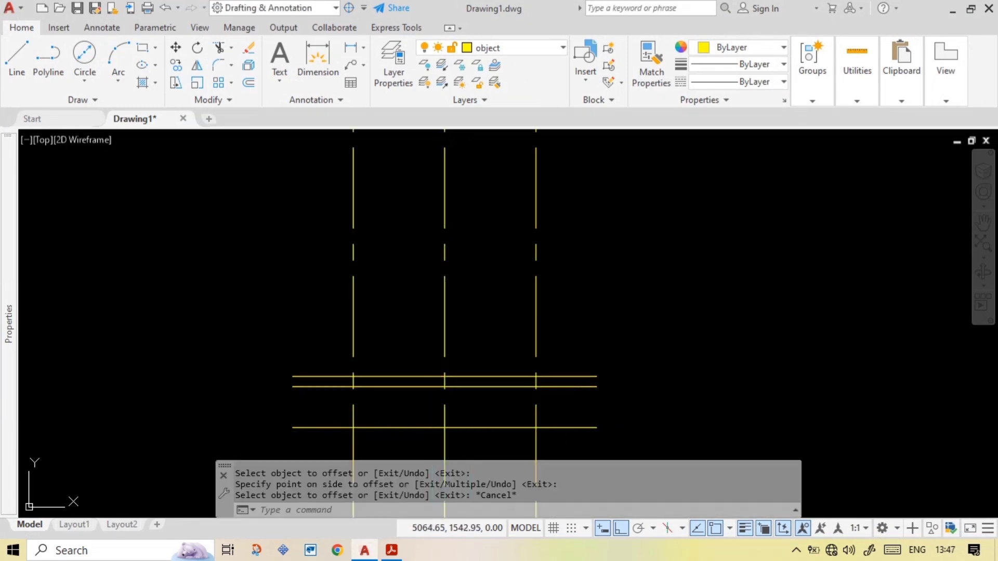
key(Return)
click(322, 428)
click(432, 433)
click(541, 395)
scroll(541, 385, up, 4)
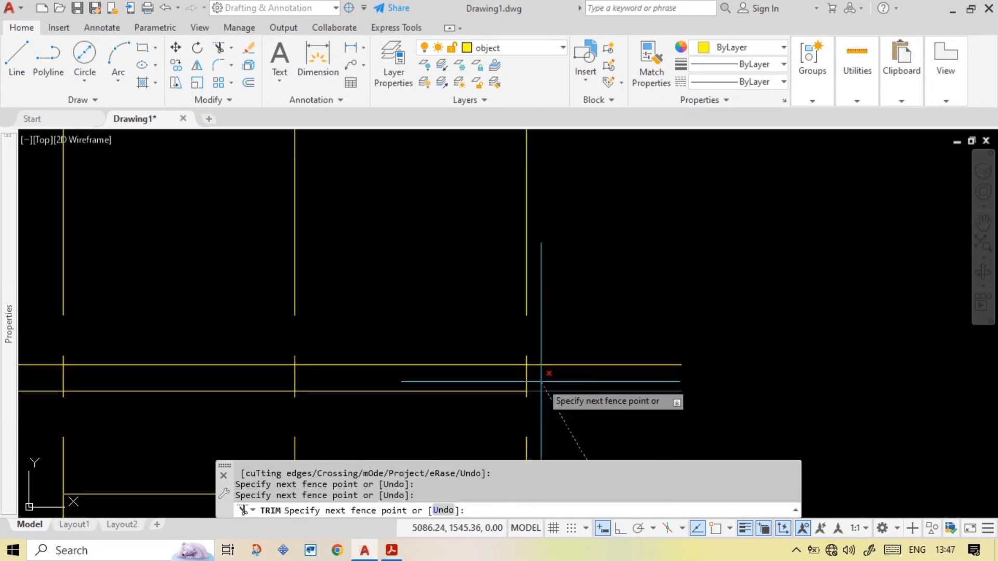
key(Return)
click(526, 377)
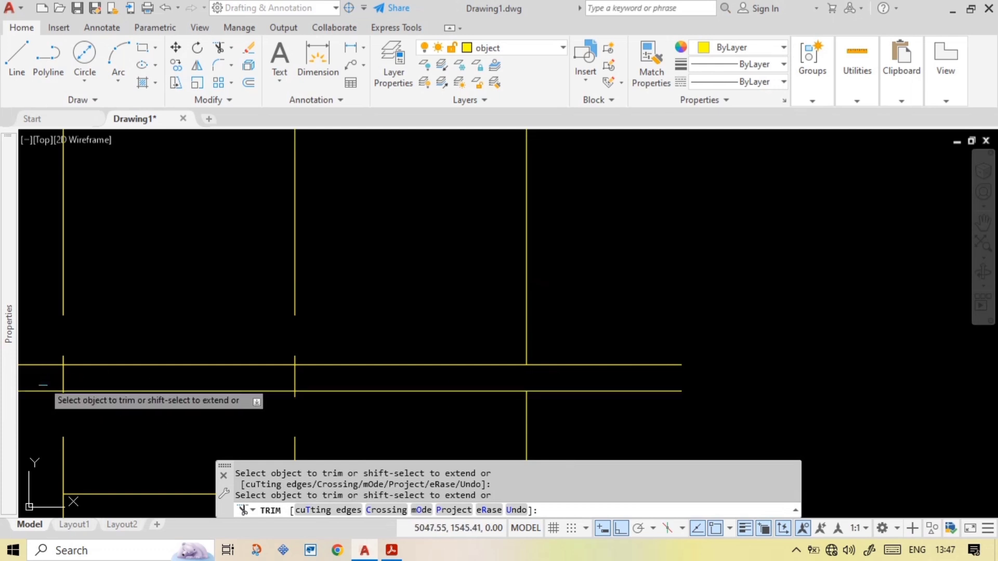
click(64, 374)
- Trim both offset verticals below the upper base block's bottom edge
scroll(156, 338, down, 3)
middle_drag(167, 426, 164, 388)
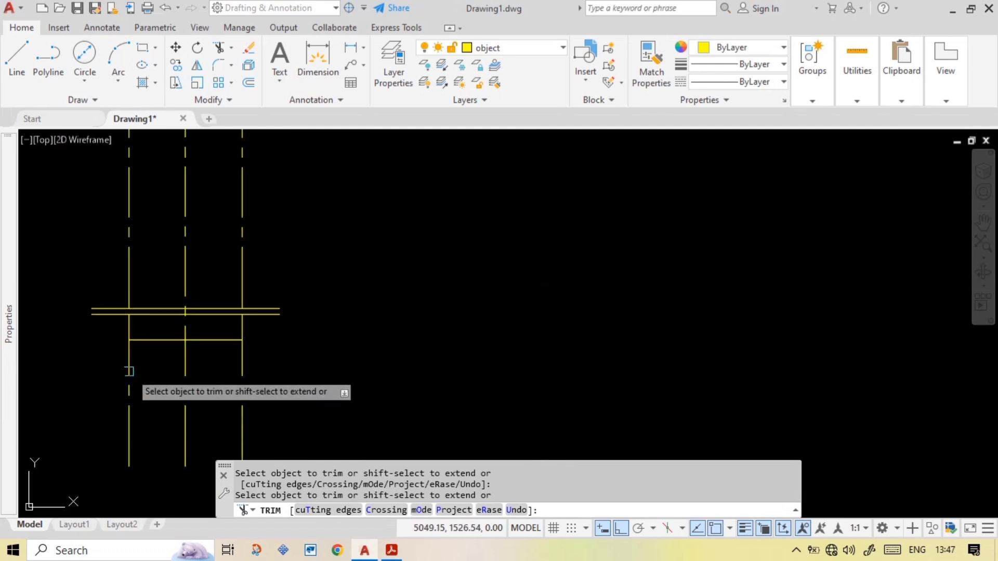
click(129, 369)
drag(247, 363, 261, 317)
key(Escape)
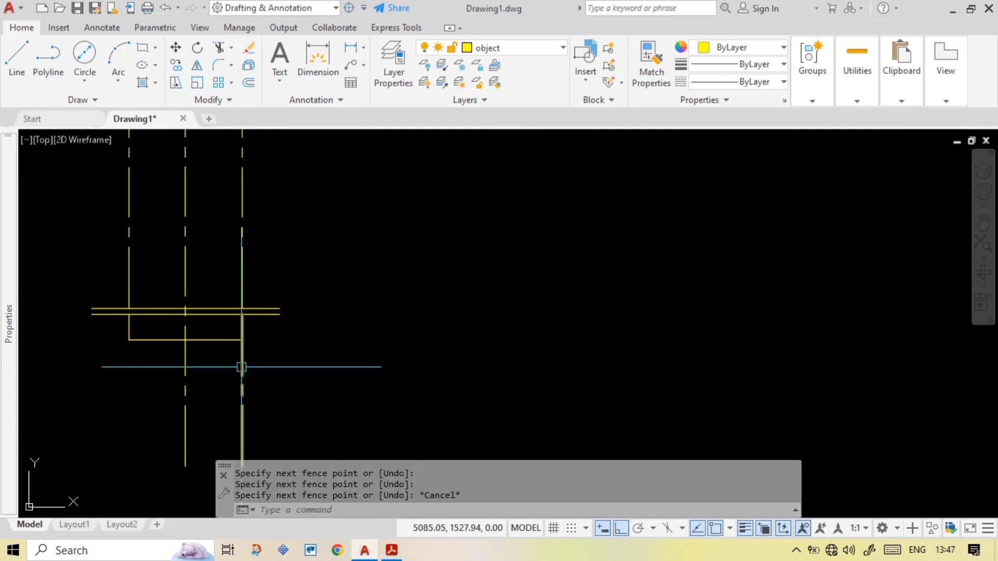
key(Return)
click(246, 363)
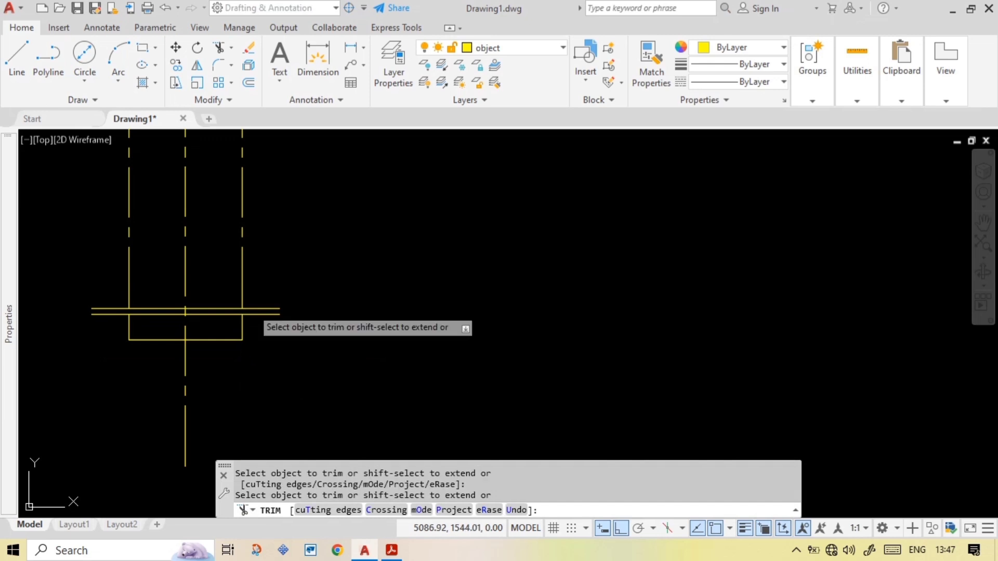
key(Escape)
- Delete the two leftover vertical pieces above the long horizontal lines
click(252, 253)
click(239, 261)
click(152, 277)
click(99, 267)
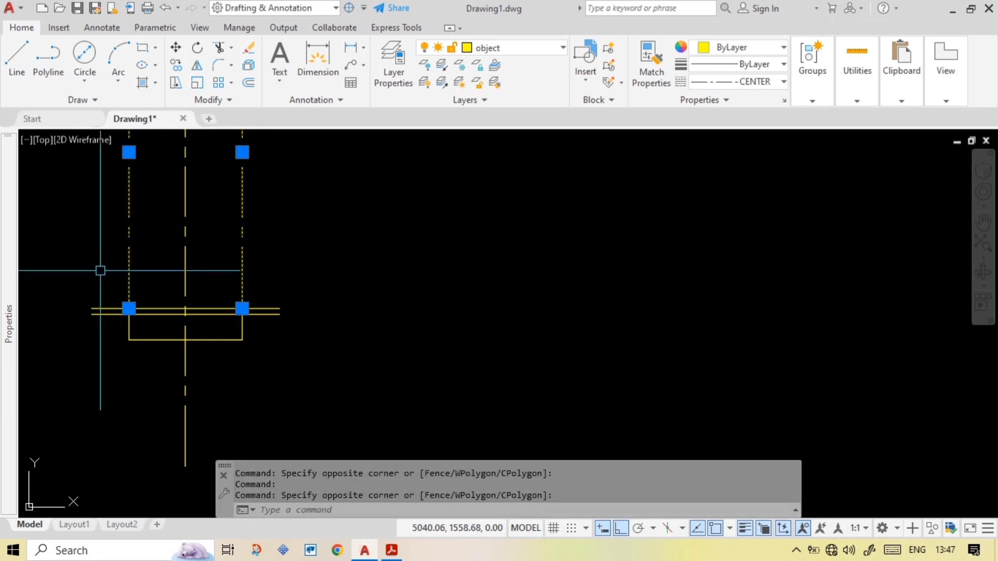
key(Delete)
mouse_move(194, 388)
middle_down()
mouse_move(577, 352)
mouse_move(462, 329)
middle_up()
- Switch to the PDF drawing and mark the 2 TYP dimension and both gaps between the base blocks with red lines
click(392, 550)
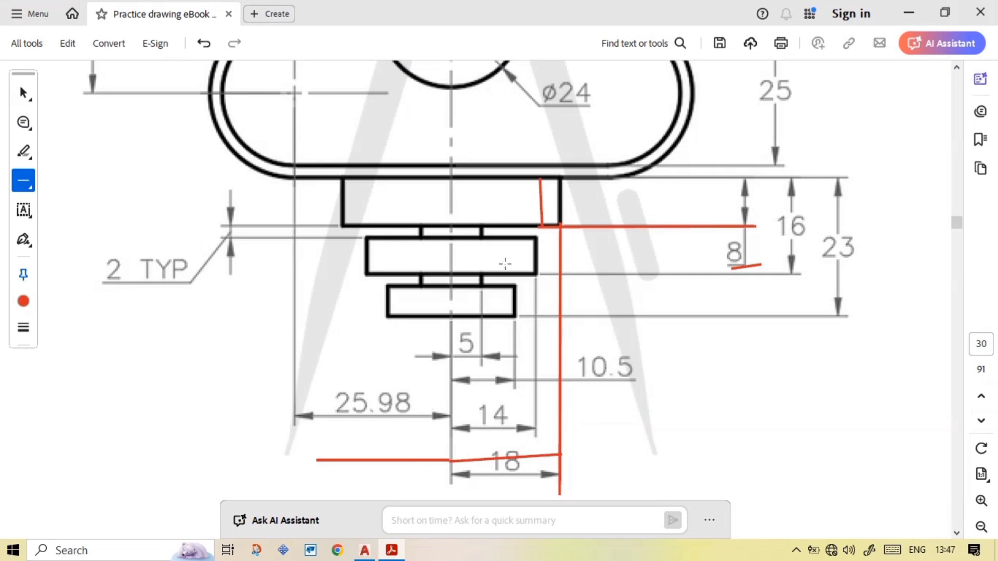
mouse_move(129, 306)
mouse_down()
mouse_move(240, 286)
mouse_move(341, 227)
mouse_move(386, 251)
mouse_up()
ctrl+scroll(384, 227, up, 1)
ctrl+scroll(384, 226, up, 2)
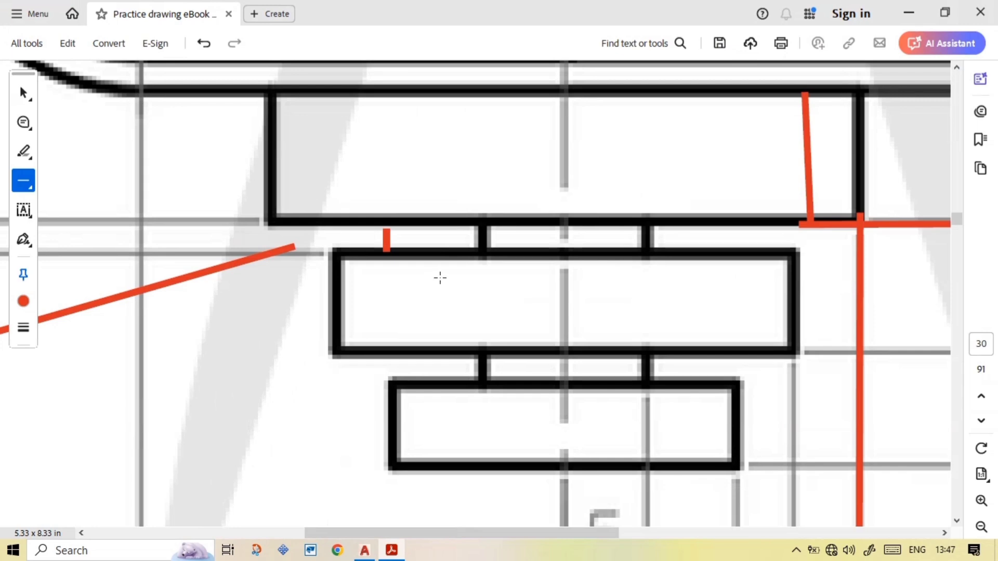
ctrl+scroll(440, 278, down, 3)
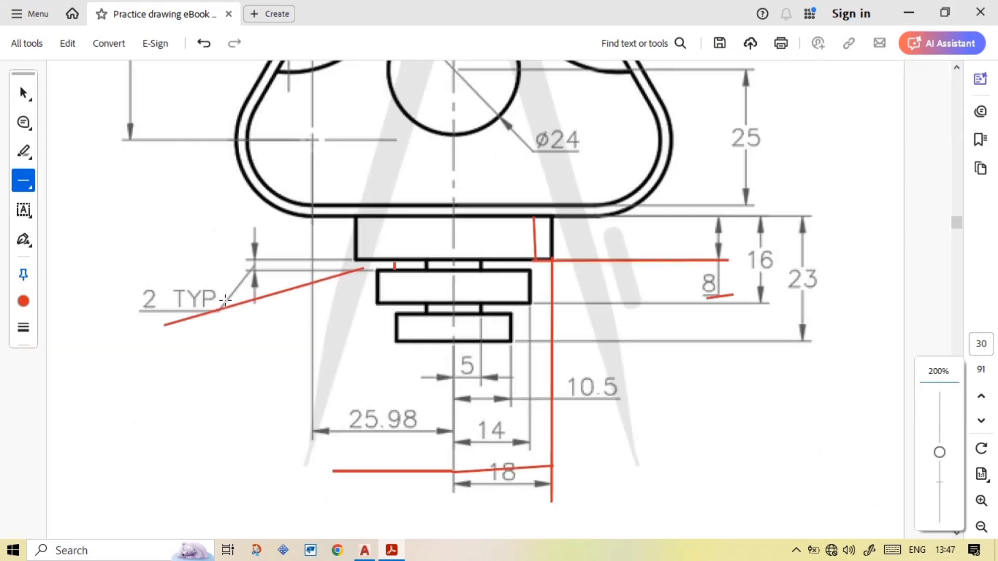
ctrl+scroll(280, 311, up, 1)
ctrl+scroll(441, 307, up, 1)
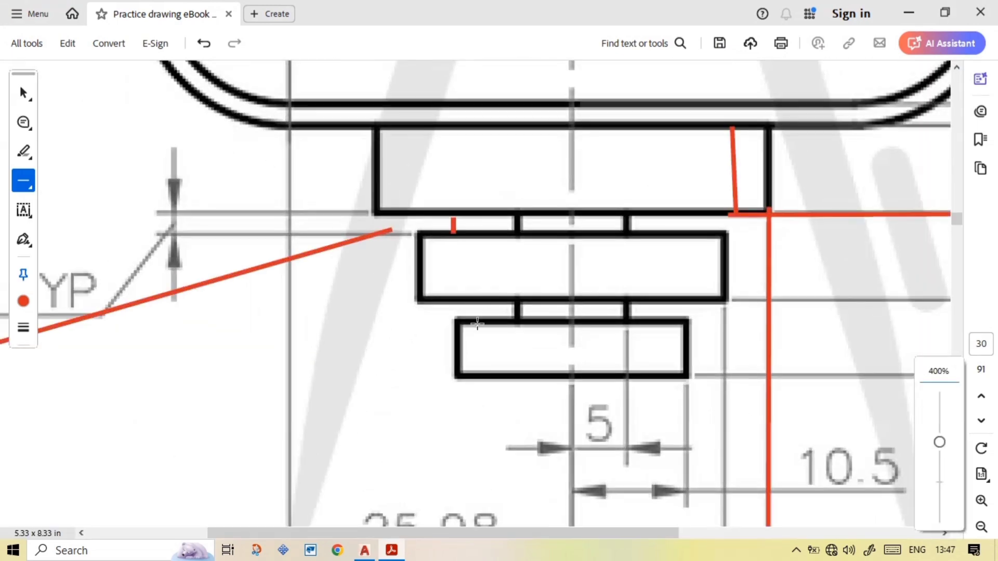
drag(480, 306, 478, 322)
ctrl+scroll(579, 307, down, 2)
ctrl+scroll(575, 285, up, 1)
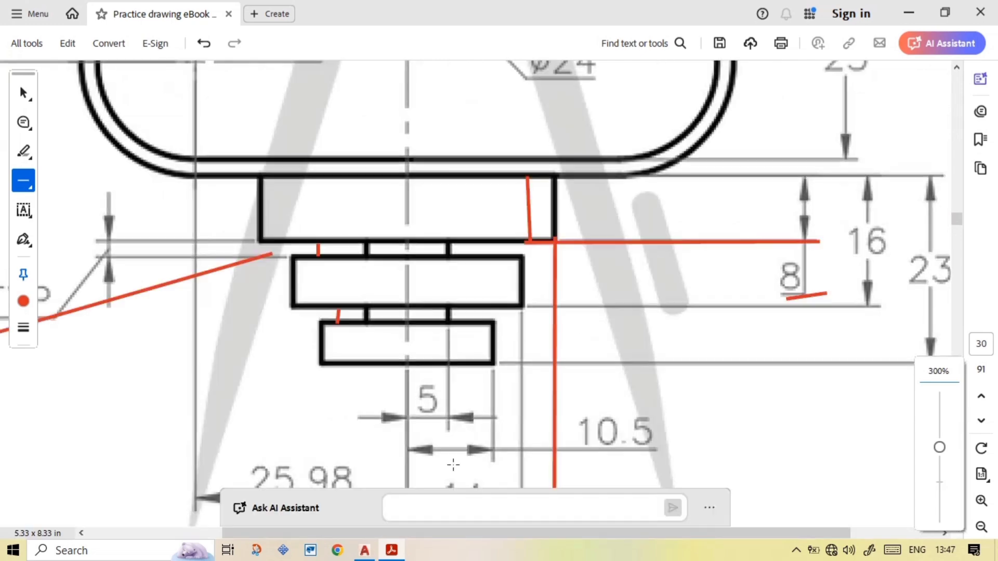
- Switch to AutoCAD and offset the upper base block's bottom edge 2 units downward
mouse_move(391, 550)
text(2)
key(Return)
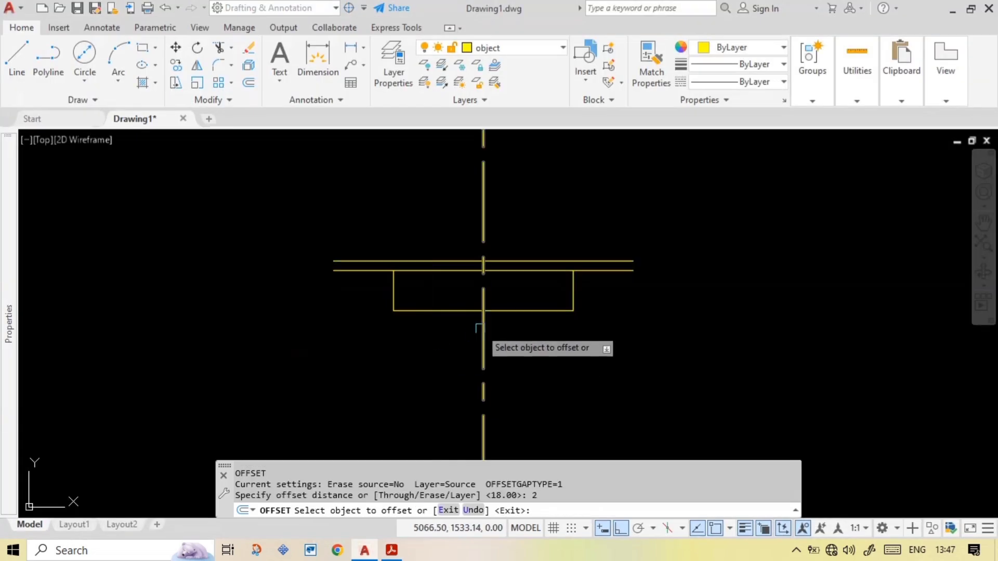
click(459, 311)
click(443, 333)
key(Escape)
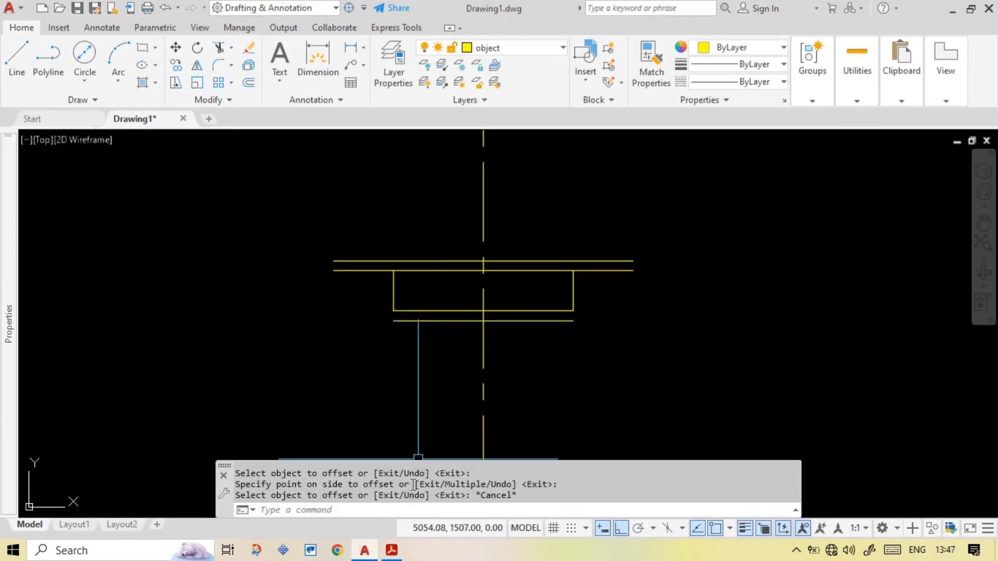
- Switch to the PDF drawing and mark the 16 dimension down to the middle block's bottom edge with red lines
click(391, 550)
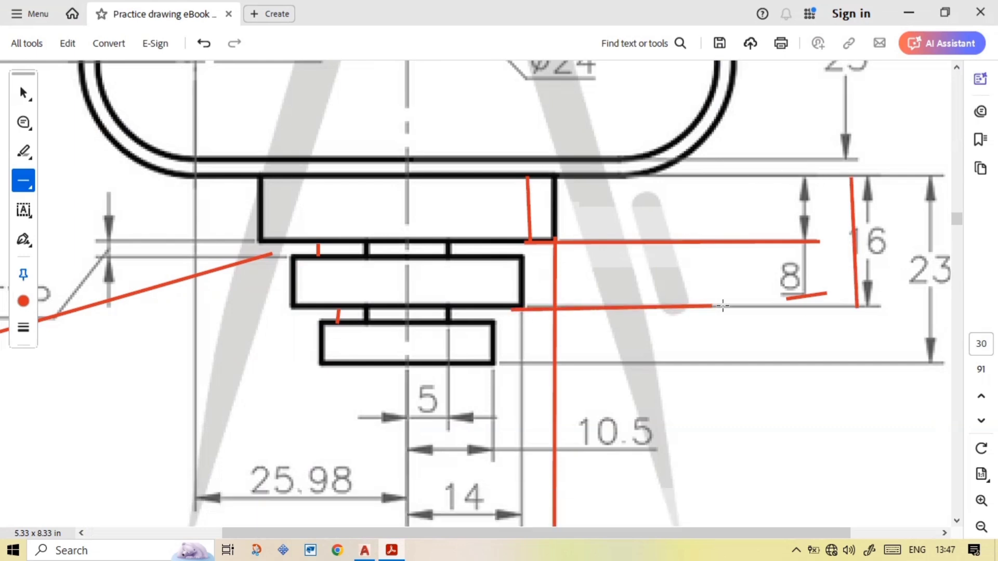
drag(864, 305, 881, 306)
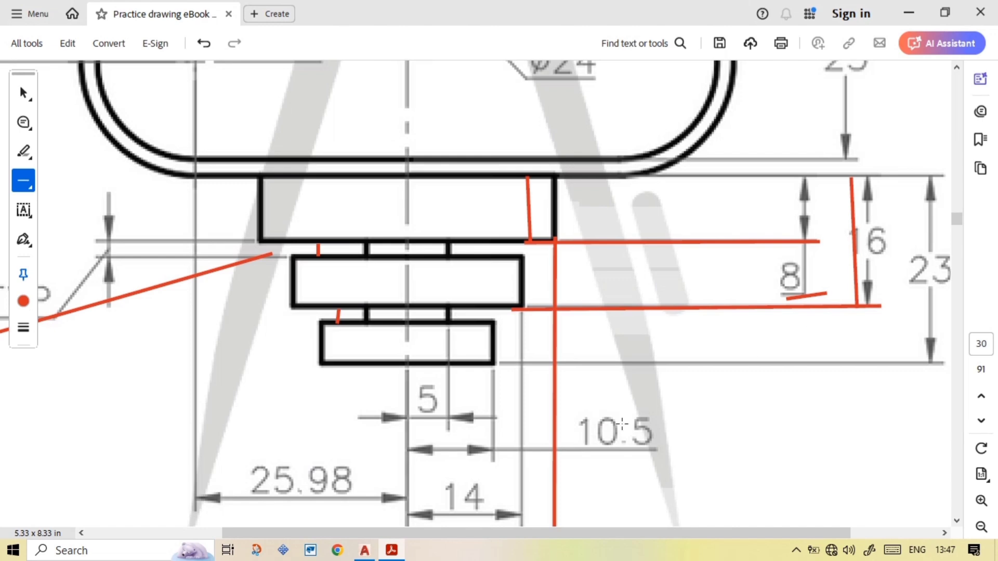
- Switch to AutoCAD and offset the lower of the two long horizontal lines 16 units downward
click(364, 551)
click(445, 315)
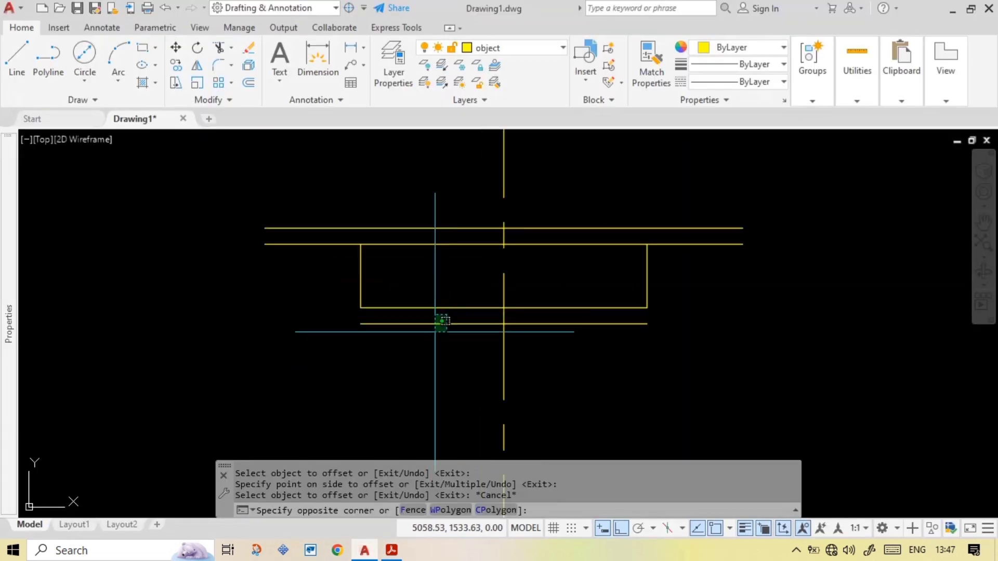
click(435, 331)
key(Escape)
text(o)
key(Return)
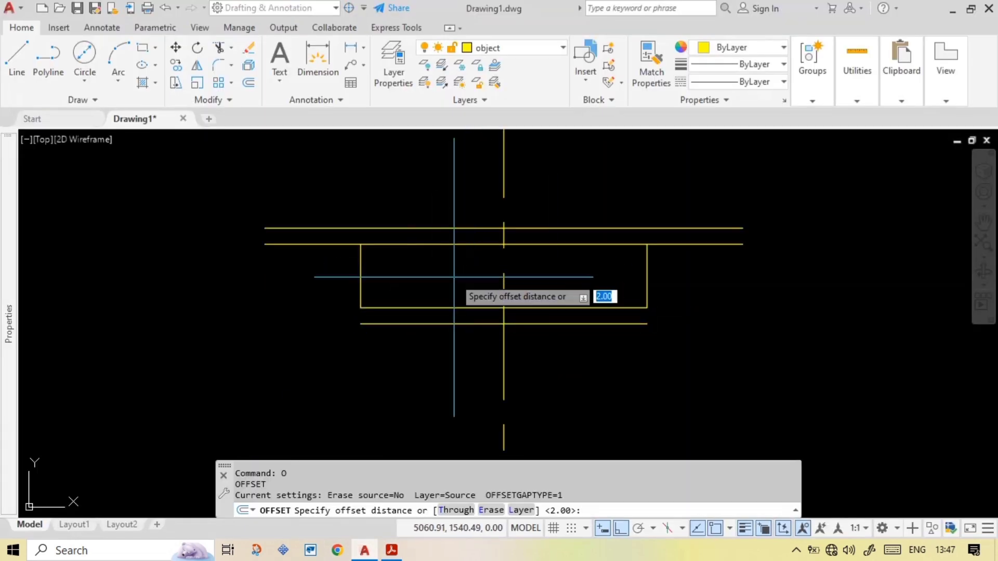
text(16)
key(Return)
click(453, 243)
click(454, 311)
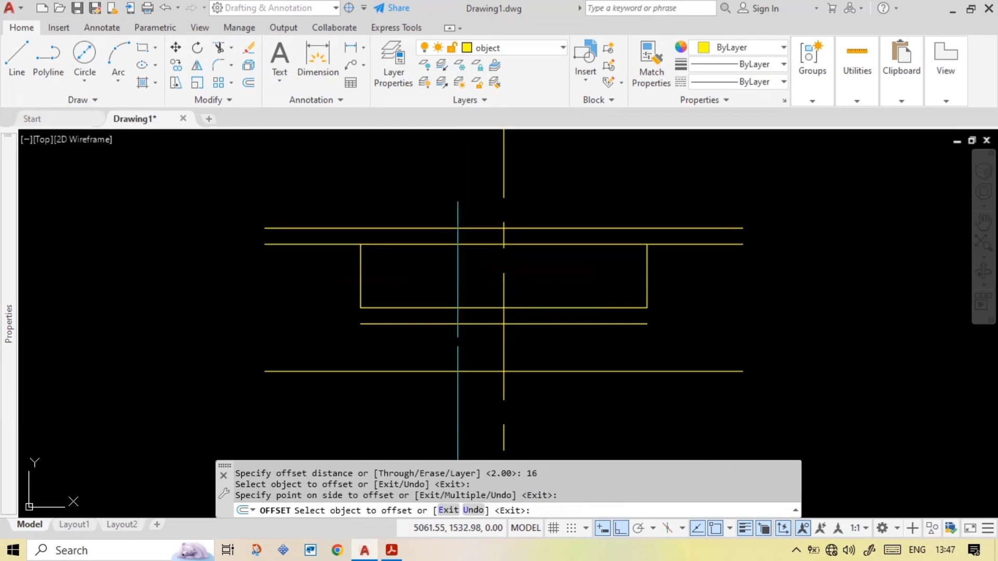
key(Escape)
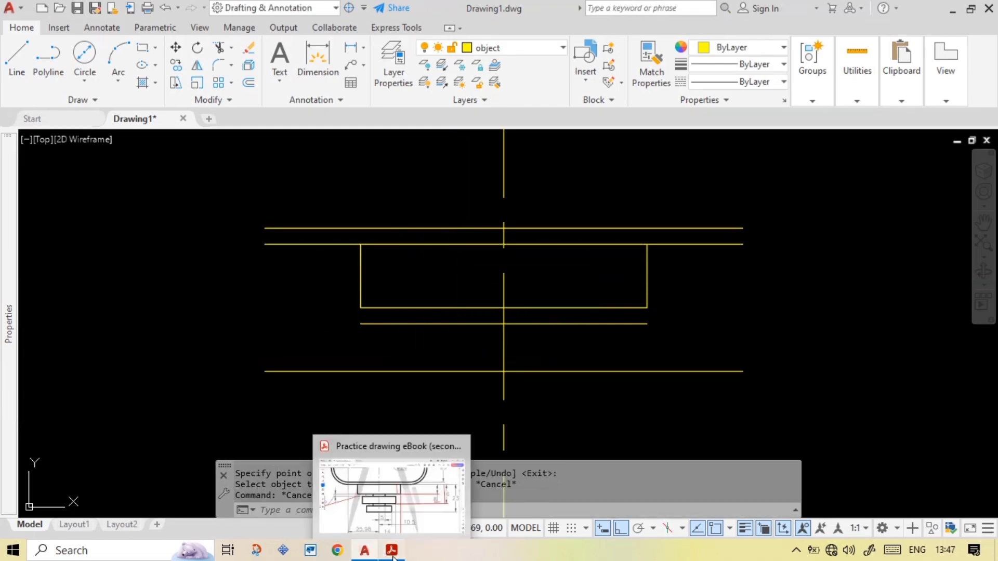
- Switch to the PDF drawing and mark the middle block's half-width dimension of 14 with red lines
click(392, 550)
scroll(521, 351, down, 2)
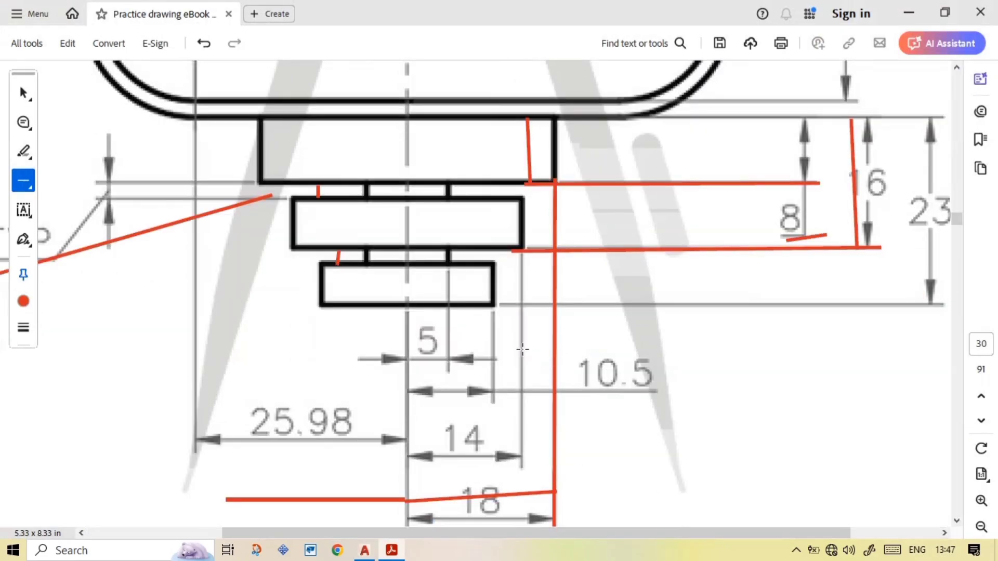
scroll(523, 349, down, 2)
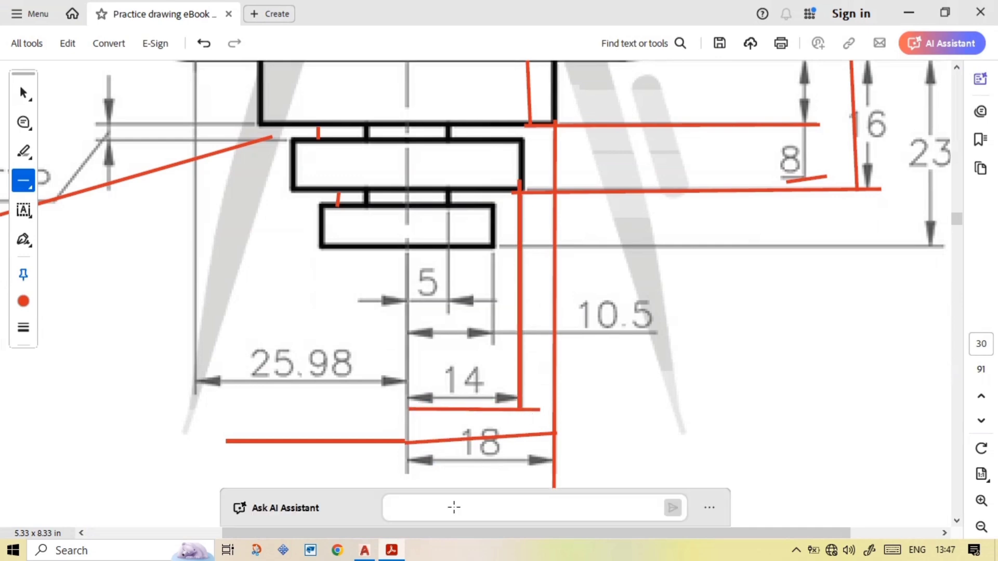
- Switch to AutoCAD and offset the vertical centre line 14 units to both sides
click(365, 550)
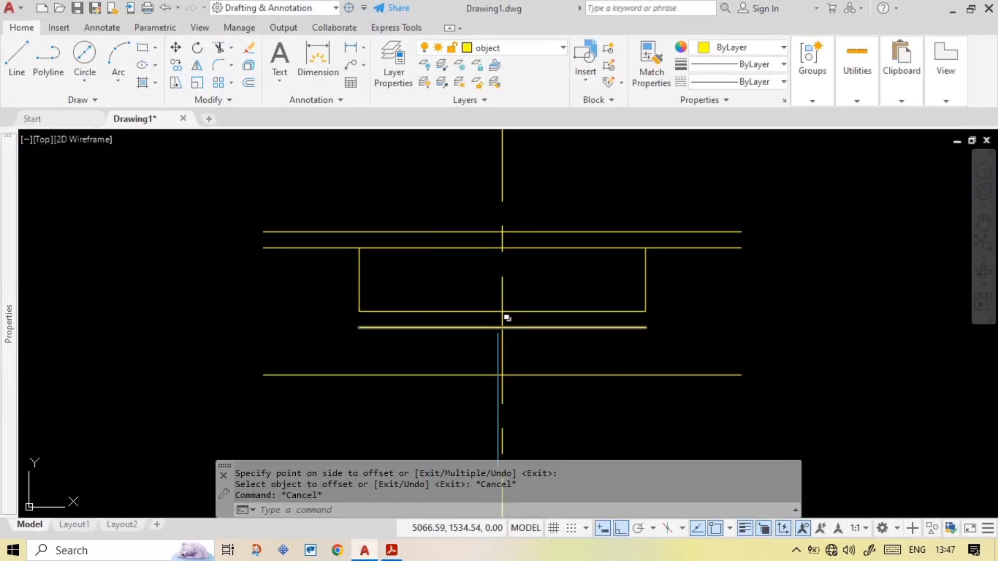
text(o)
key(Return)
text(14)
key(Return)
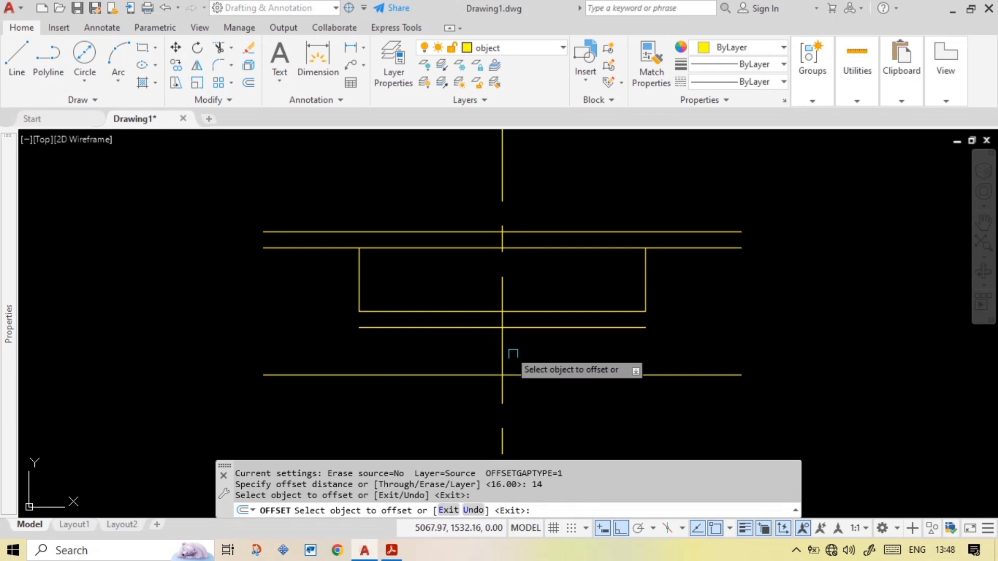
click(503, 350)
click(525, 351)
click(503, 351)
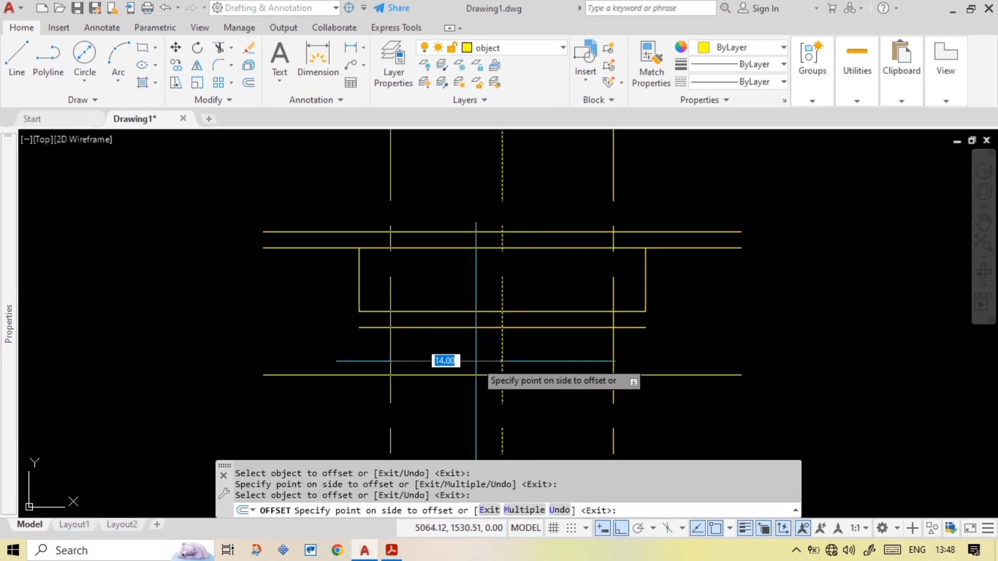
click(474, 360)
key(Escape)
- Trim the offset lines around the middle block so they form a closed rectangle separate from the block above
text(tr)
key(Return)
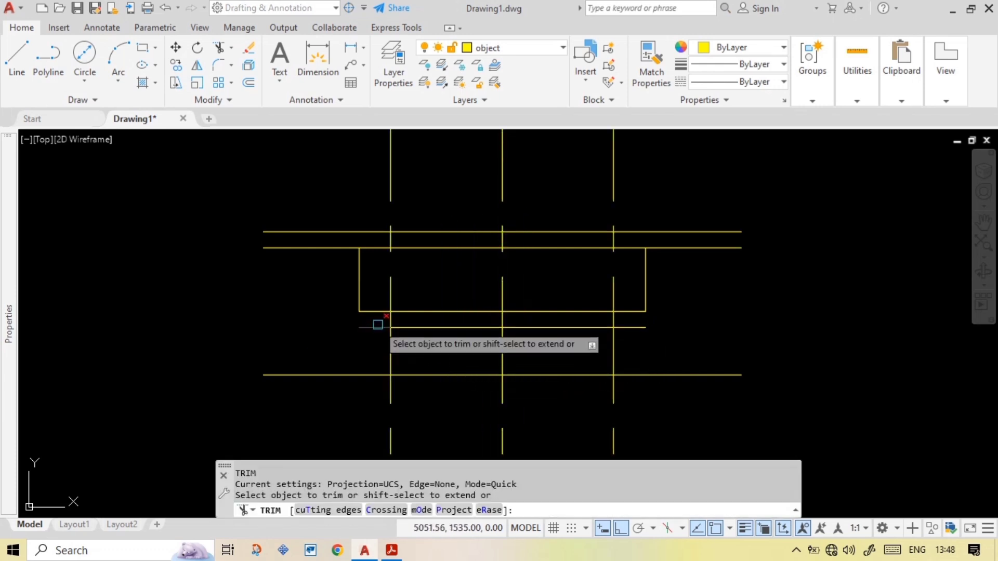
mouse_move(397, 370)
mouse_down()
mouse_move(654, 359)
mouse_move(345, 401)
mouse_move(354, 403)
mouse_up()
click(635, 374)
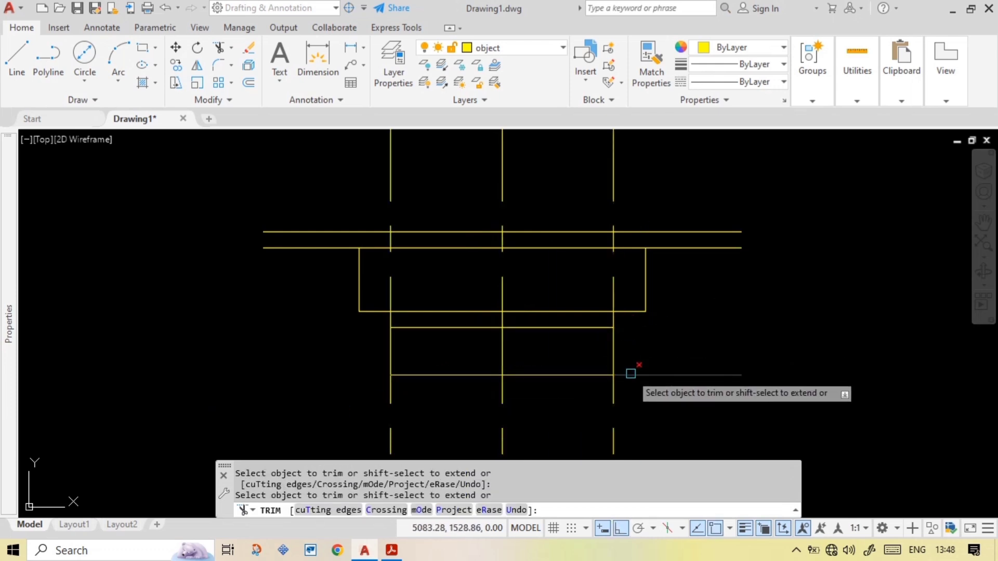
click(613, 319)
click(393, 318)
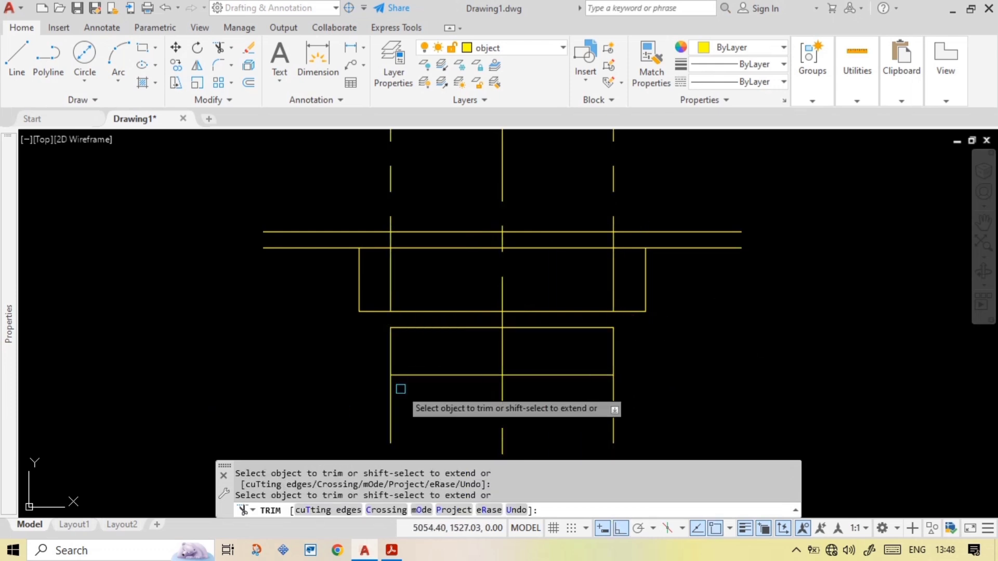
mouse_move(400, 388)
mouse_down()
mouse_move(351, 408)
mouse_move(495, 415)
mouse_up()
click(613, 399)
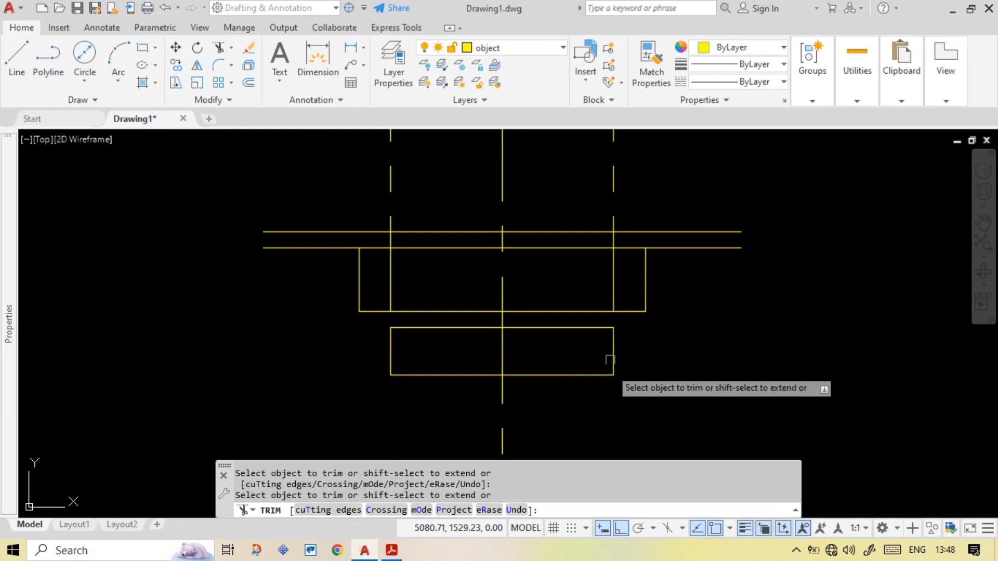
key(Escape)
- Erase the two leftover vertical line pieces that run up from the top block's bottom edge
click(633, 199)
click(592, 201)
click(431, 201)
click(378, 204)
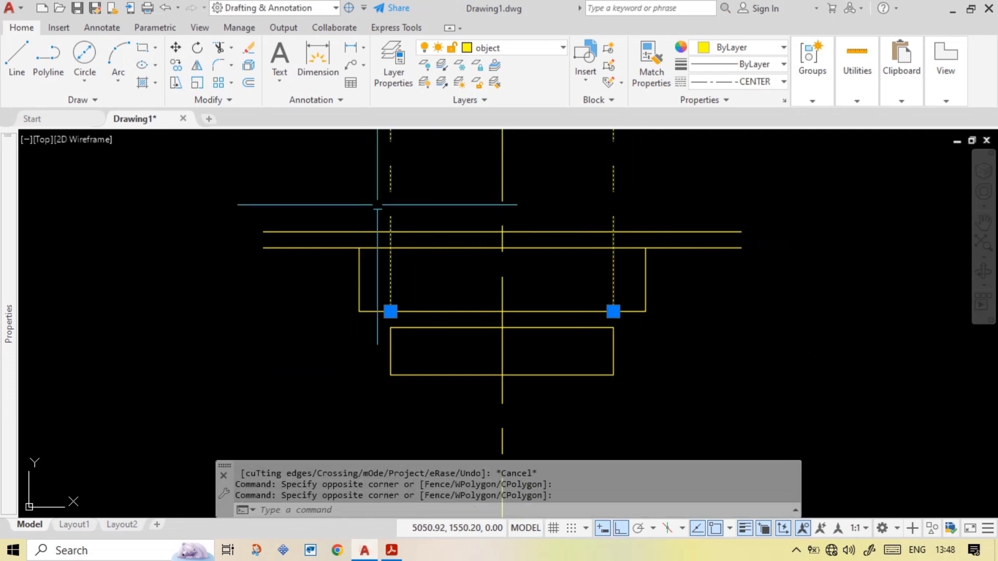
key(Delete)
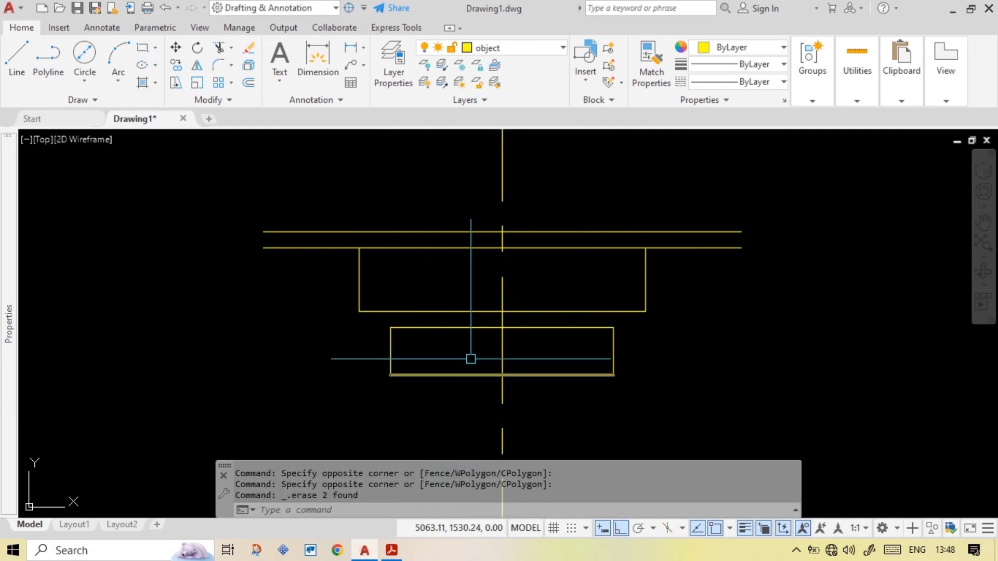
- Offset the middle block's bottom edge 2 units downward
text(o)
key(Return)
text(2)
key(Return)
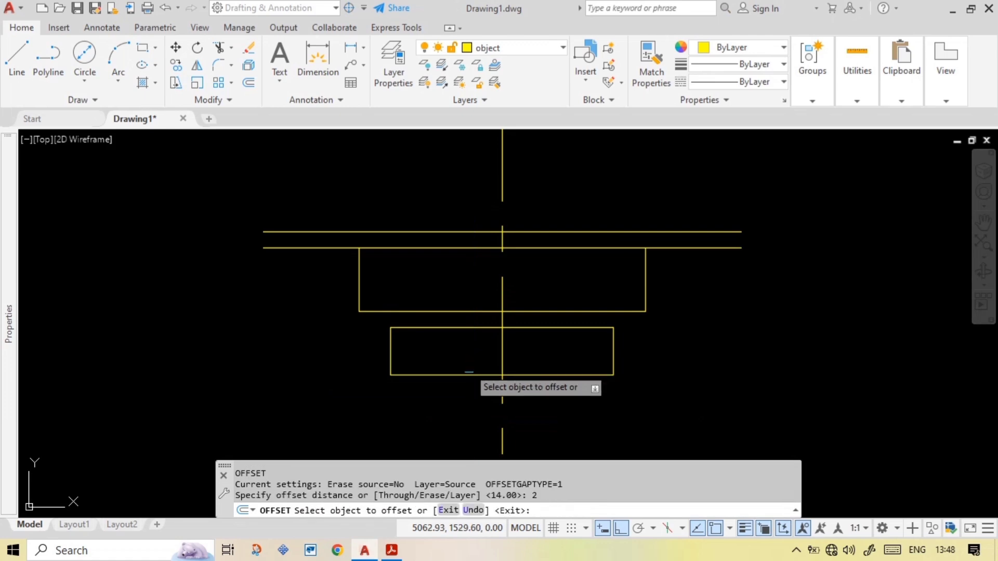
click(472, 375)
click(476, 416)
key(Escape)
- Switch to the PDF drawing and mark the 23 dimension down to the lowest block's bottom edge with a red line
click(380, 559)
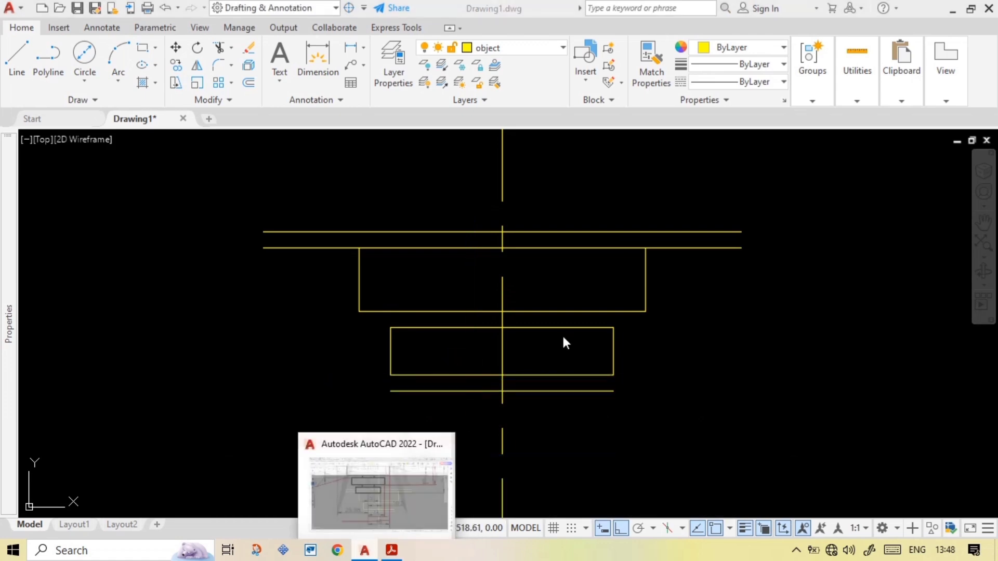
scroll(706, 317, up, 2)
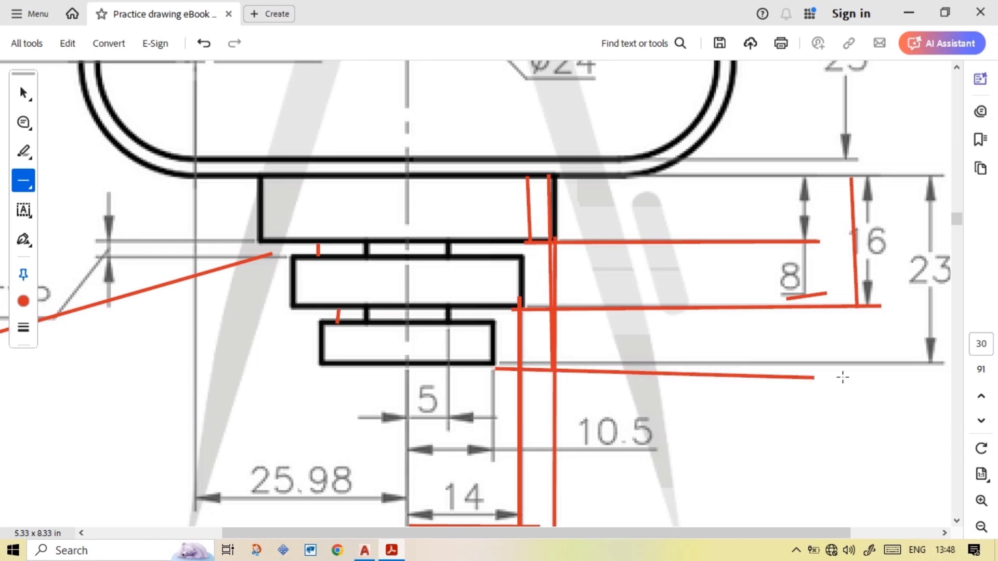
drag(842, 377, 935, 360)
- Switch to AutoCAD and offset the lower of the two long horizontal lines 23 units downward
mouse_move(378, 550)
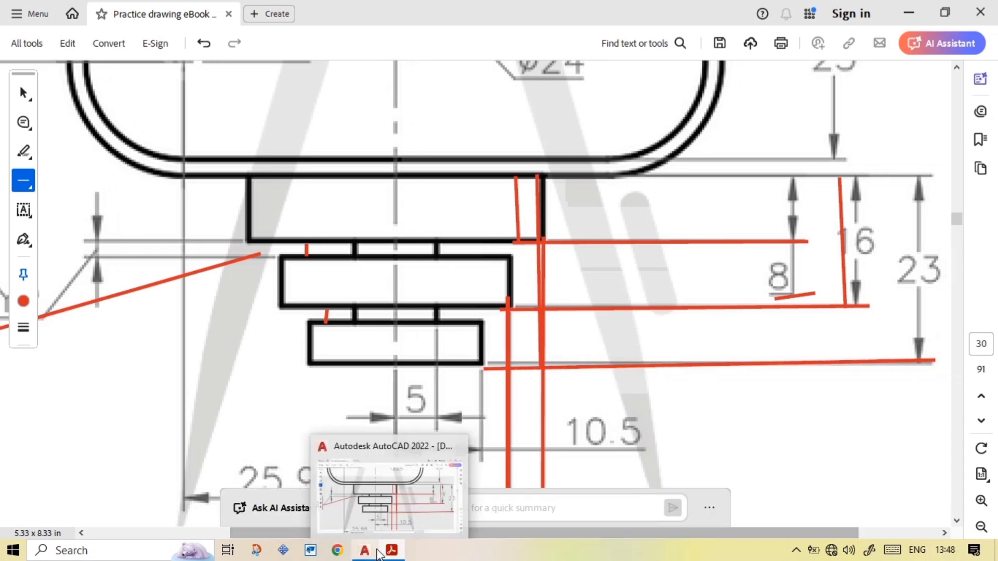
click(366, 512)
text(o)
key(Return)
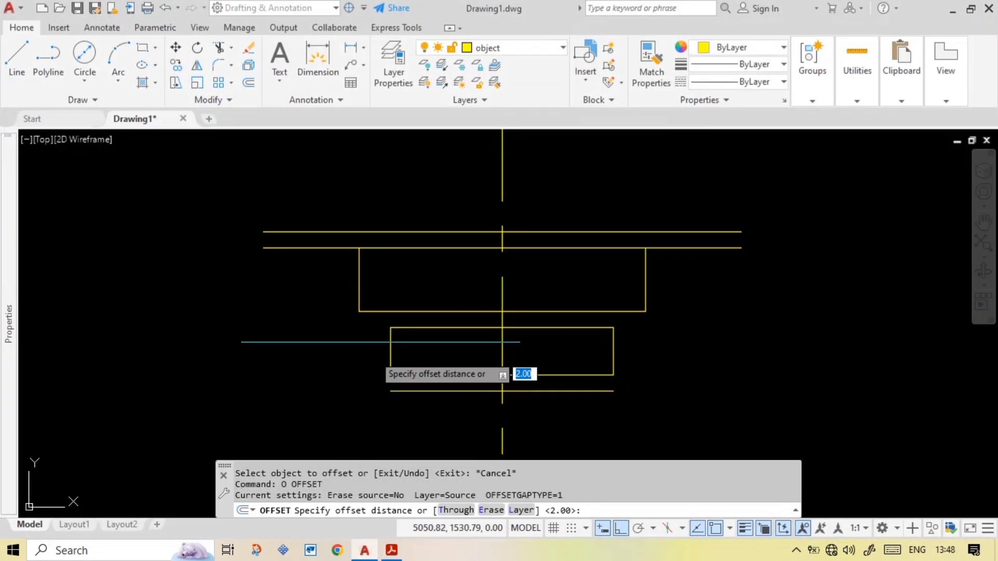
text(23)
key(Return)
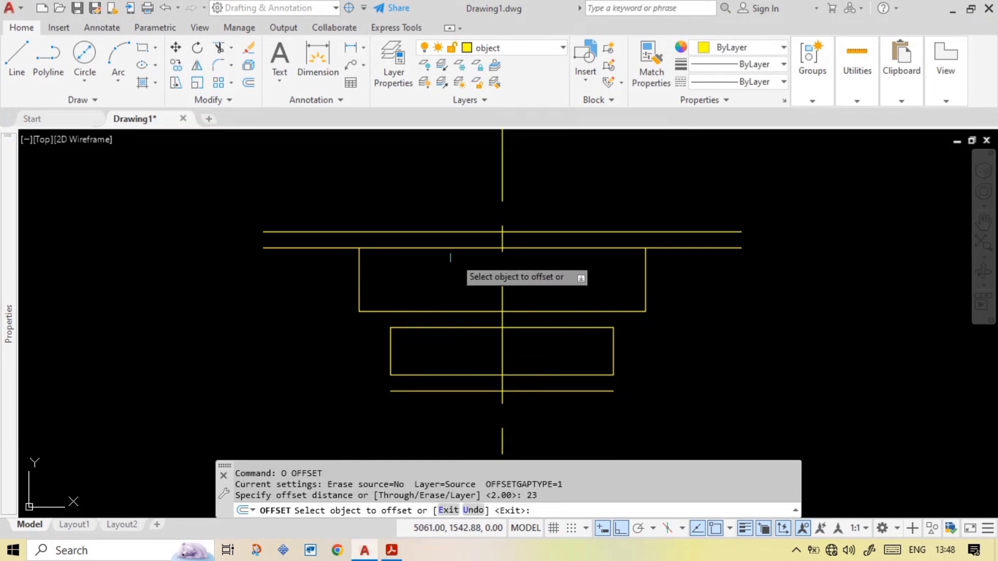
click(457, 247)
click(455, 406)
key(Escape)
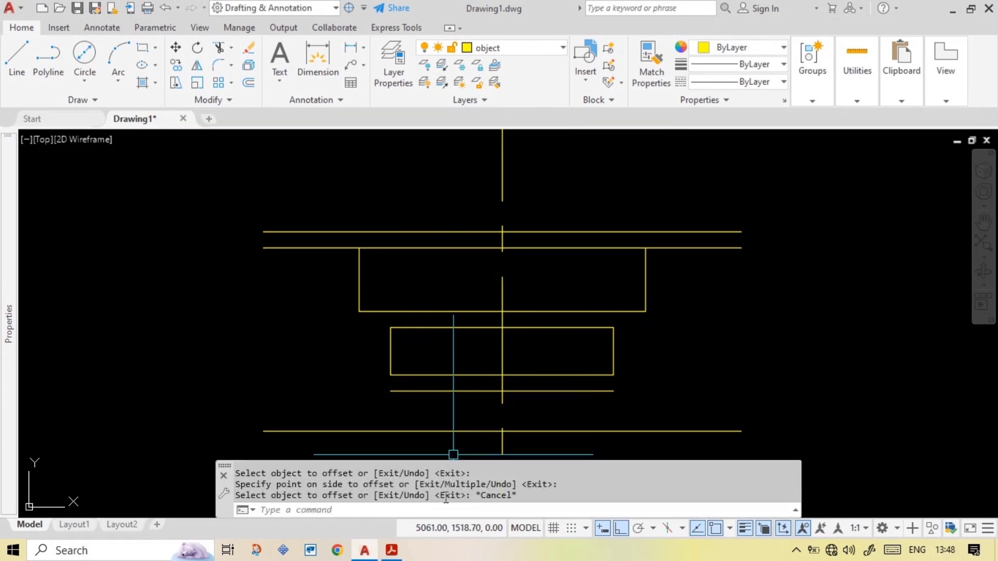
- Switch to the PDF drawing, undo the earlier red markings and mark the lowest block's half-width dimension of 10.5 with red lines
click(399, 551)
scroll(541, 352, down, 3)
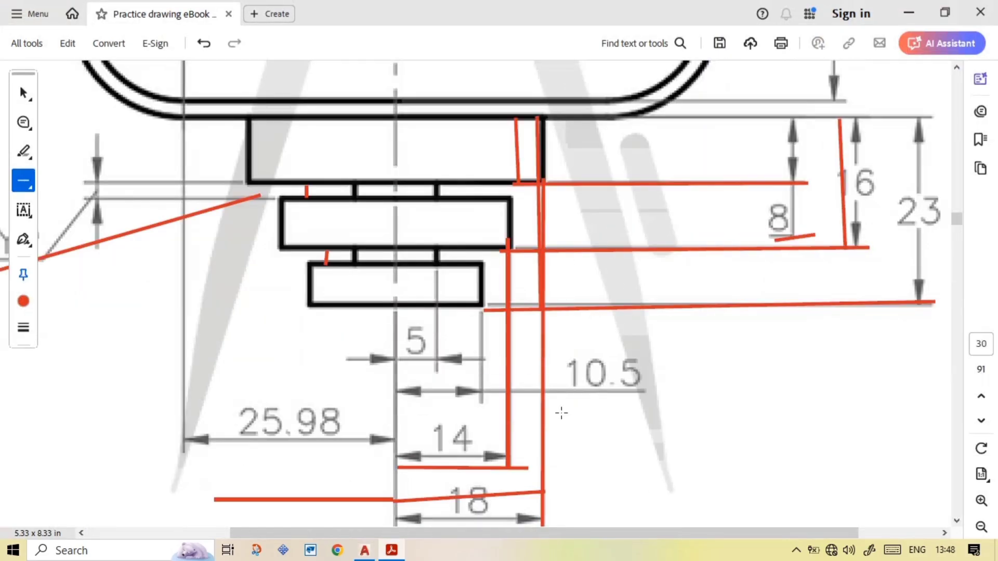
key(ctrl+z)
key(ctrl+z)
key(ctrl+z)
key(ctrl+z)
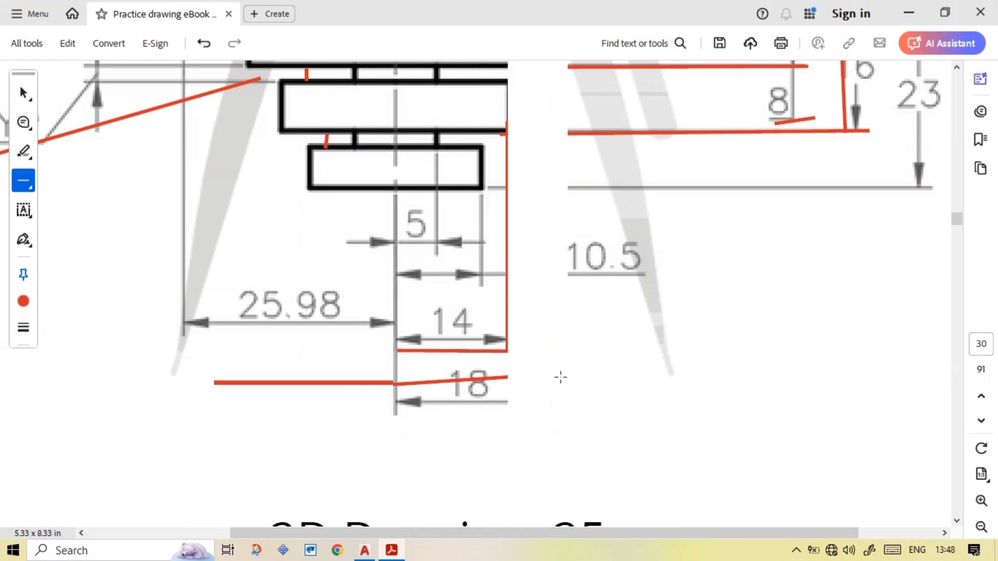
scroll(534, 314, up, 1)
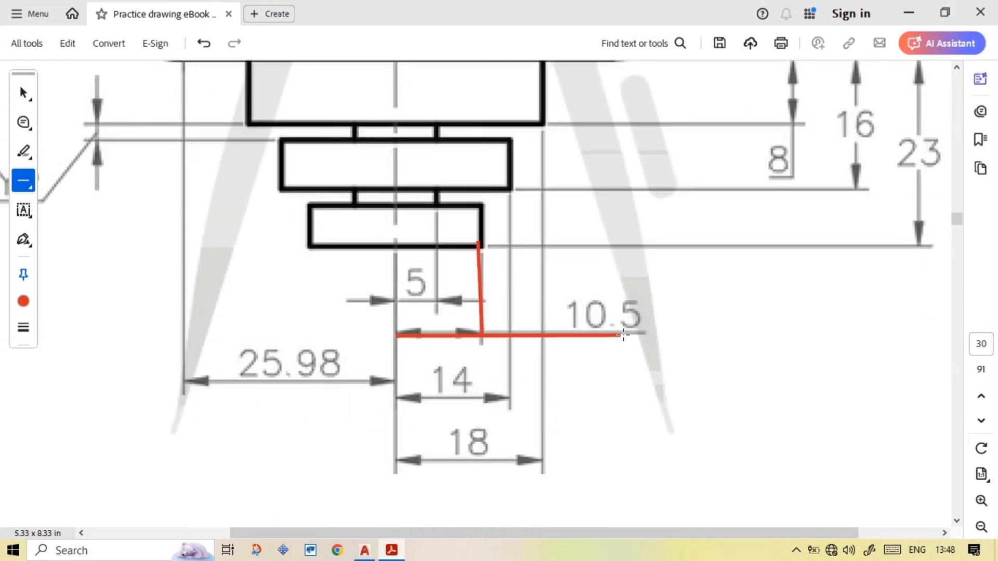
- Switch to AutoCAD and offset the vertical centre line 10.5 units to both sides
mouse_move(365, 551)
click(391, 480)
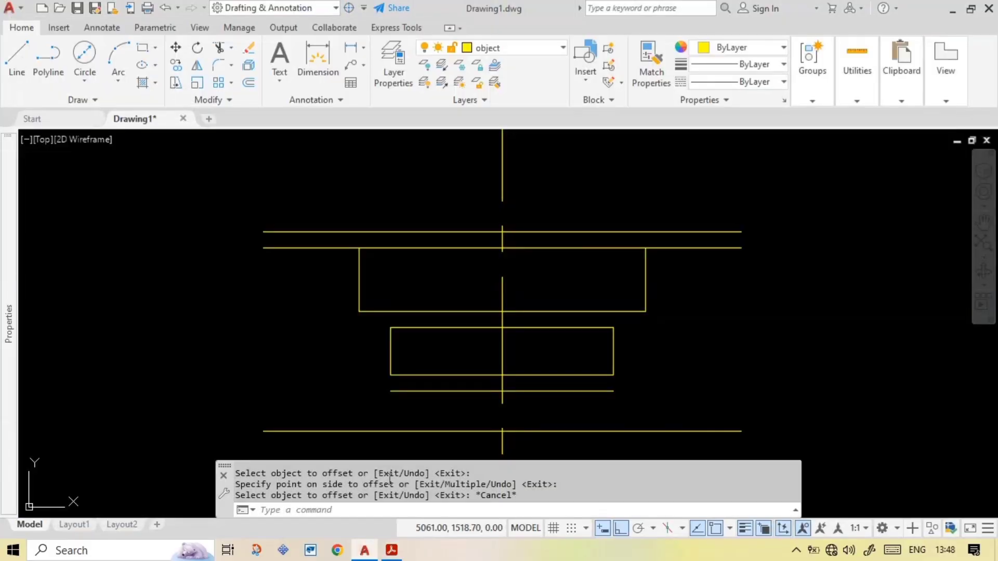
text(o)
key(Return)
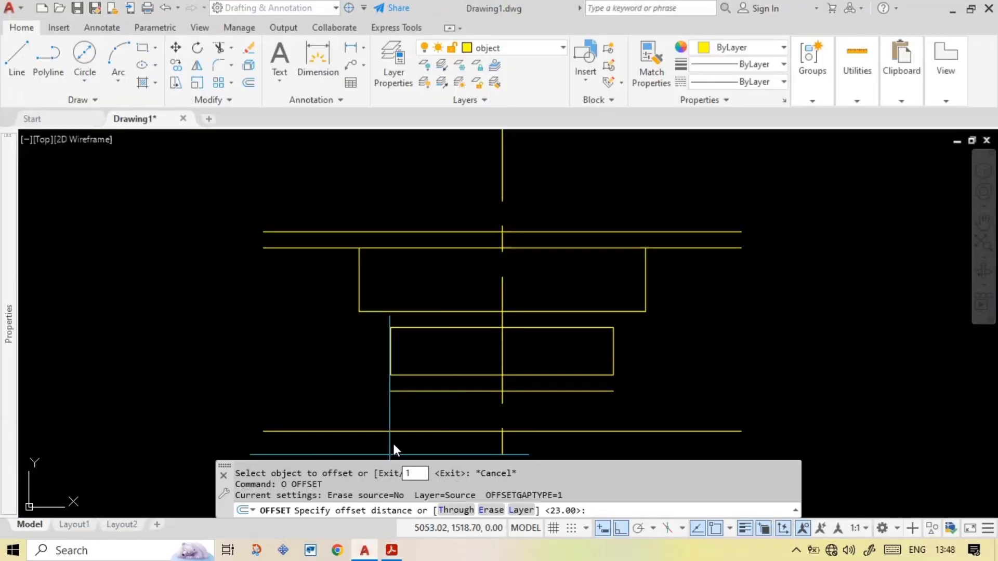
text(10.5)
key(Return)
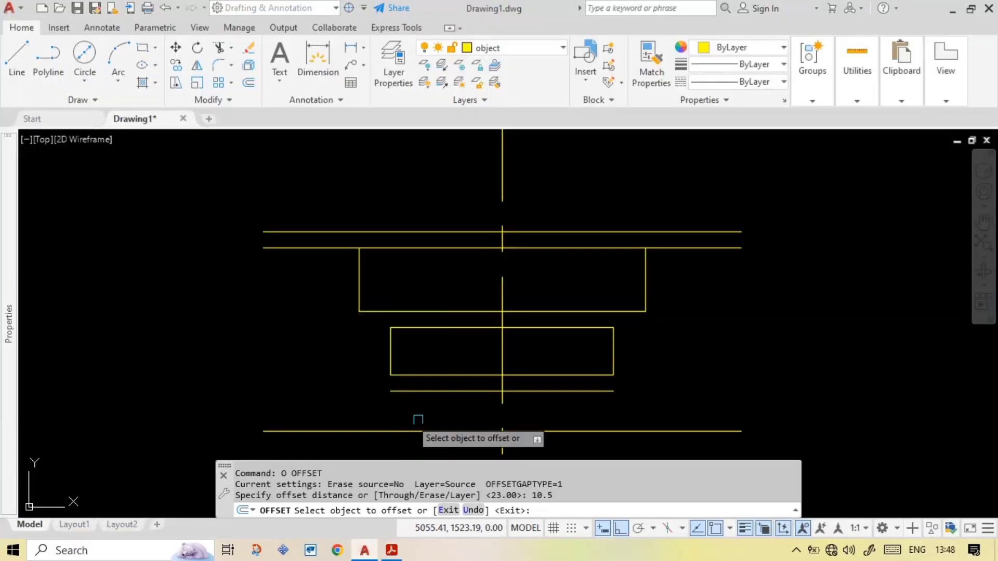
click(502, 406)
click(542, 407)
click(502, 404)
click(449, 419)
key(Escape)
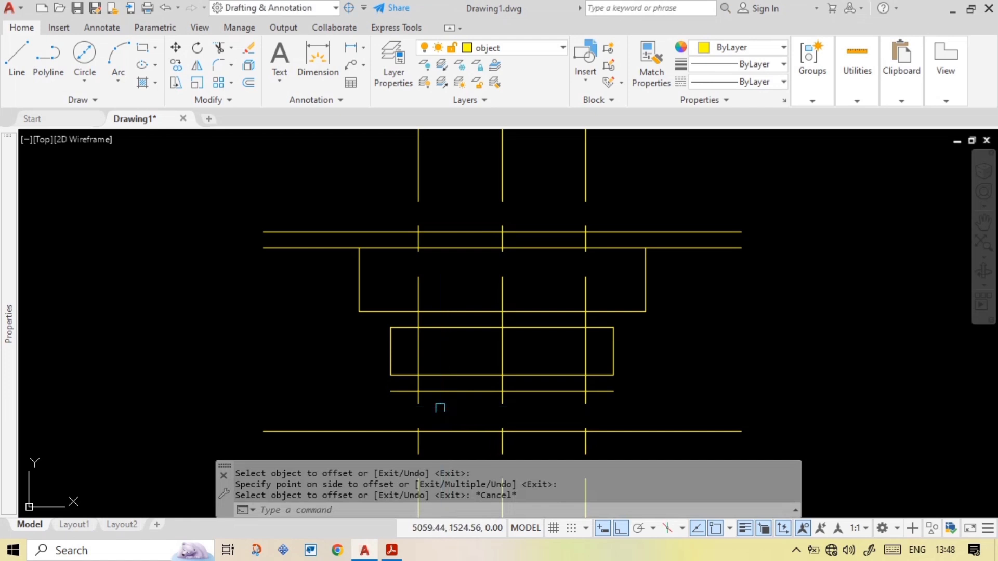
- Trim the offset lines around the lowest block so they form a closed rectangle below the middle block
text(tr)
key(Return)
click(407, 383)
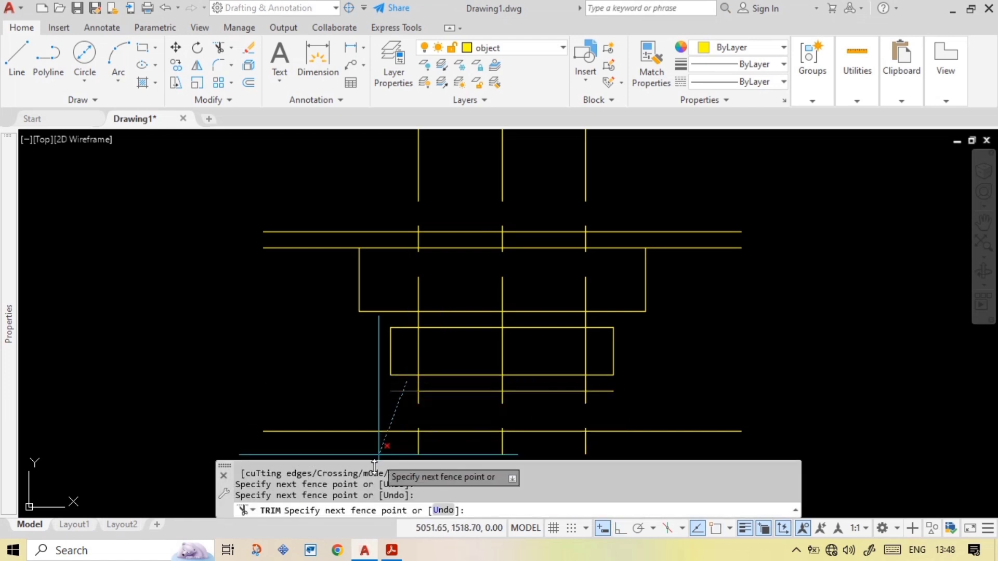
key(Return)
click(606, 415)
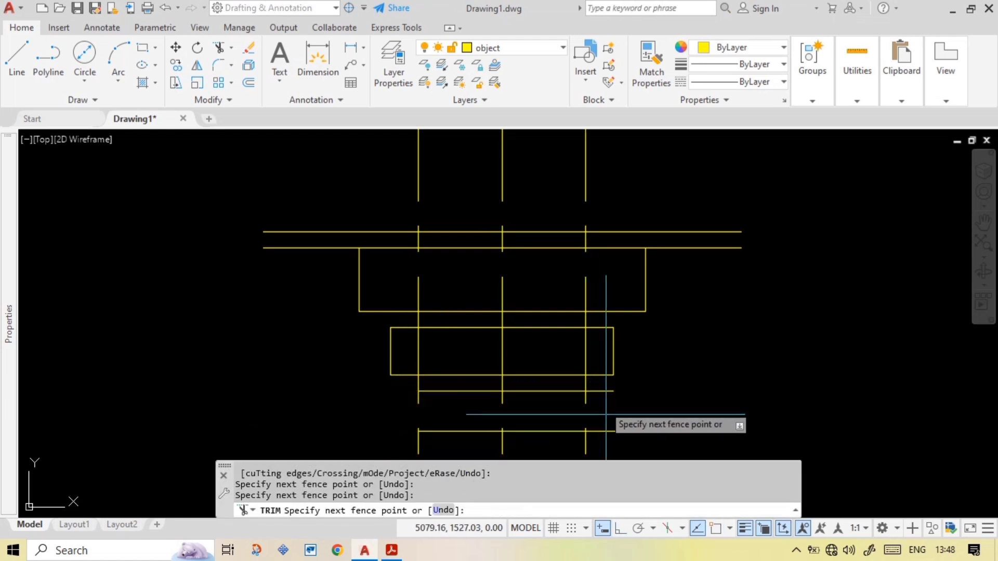
drag(606, 415, 606, 442)
click(586, 383)
click(587, 446)
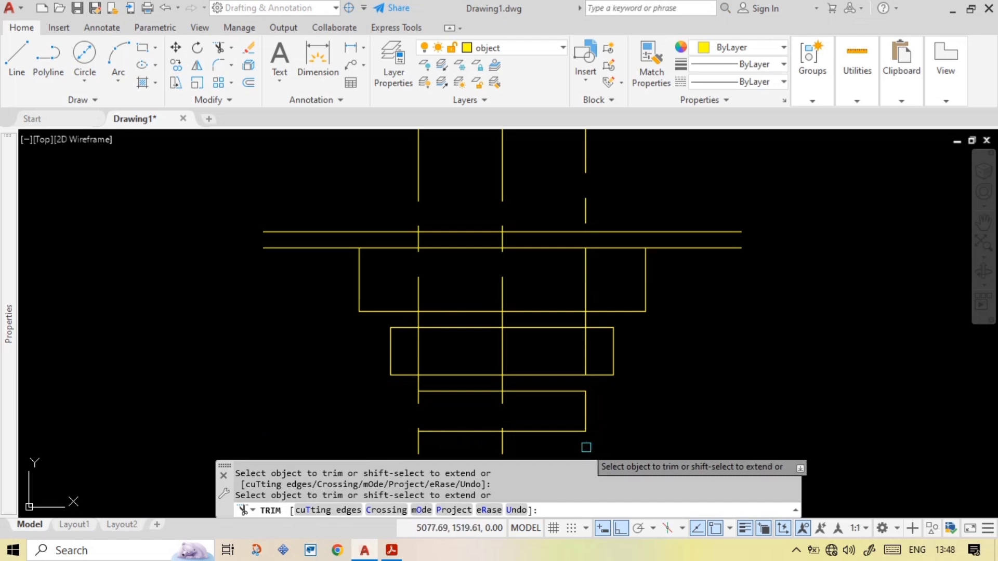
scroll(423, 385, up, 5)
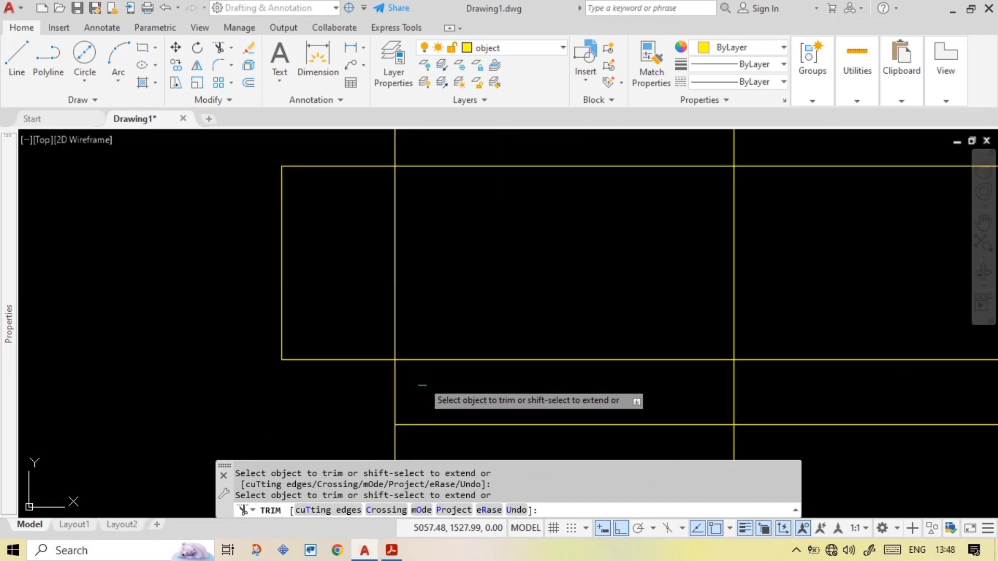
drag(402, 379, 390, 377)
scroll(552, 380, down, 4)
key(Escape)
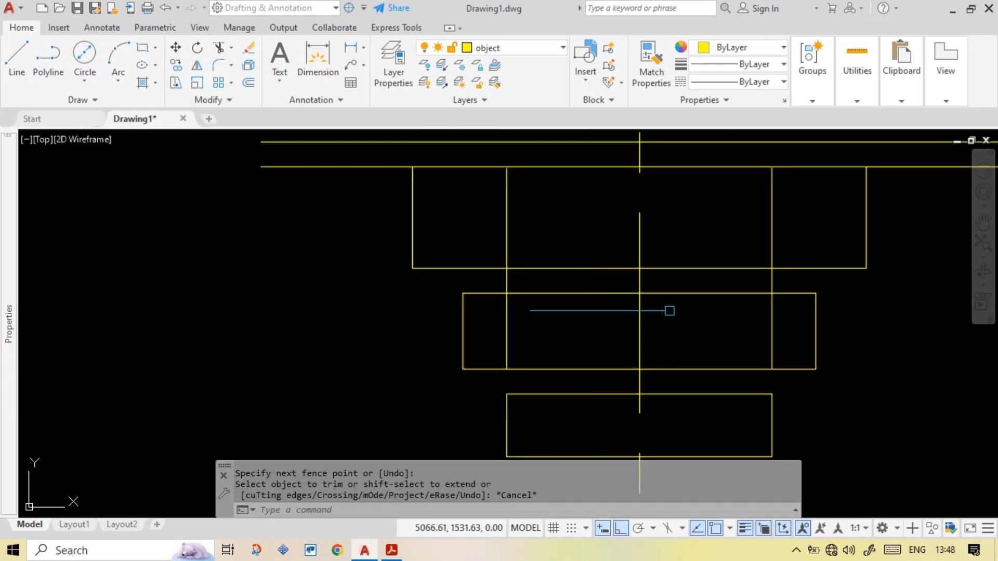
- Erase the two leftover vertical line pieces that run up from the middle block's bottom edge
middle_drag(734, 202, 715, 287)
scroll(696, 228, down, 1)
click(742, 206)
click(718, 180)
click(576, 196)
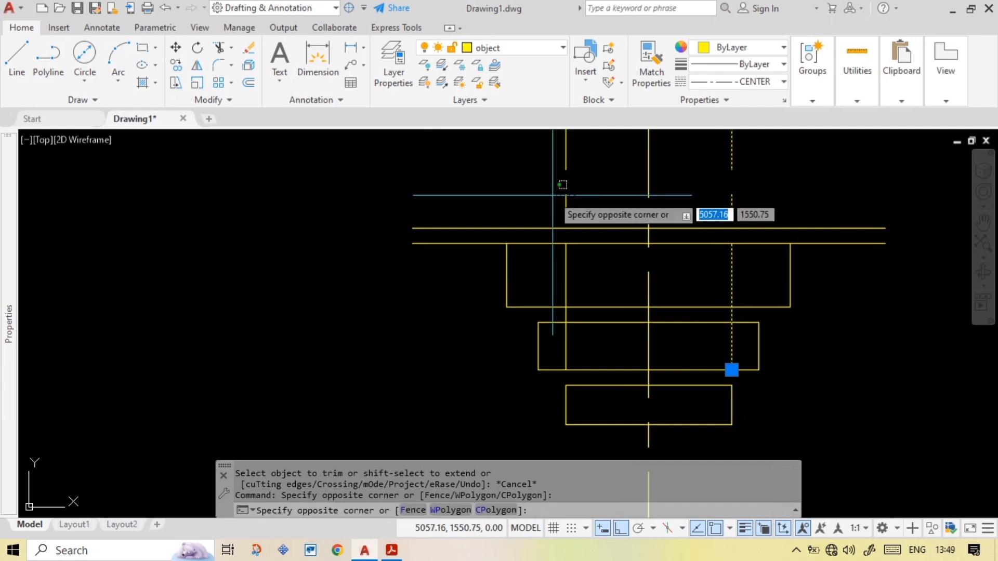
click(552, 196)
key(Delete)
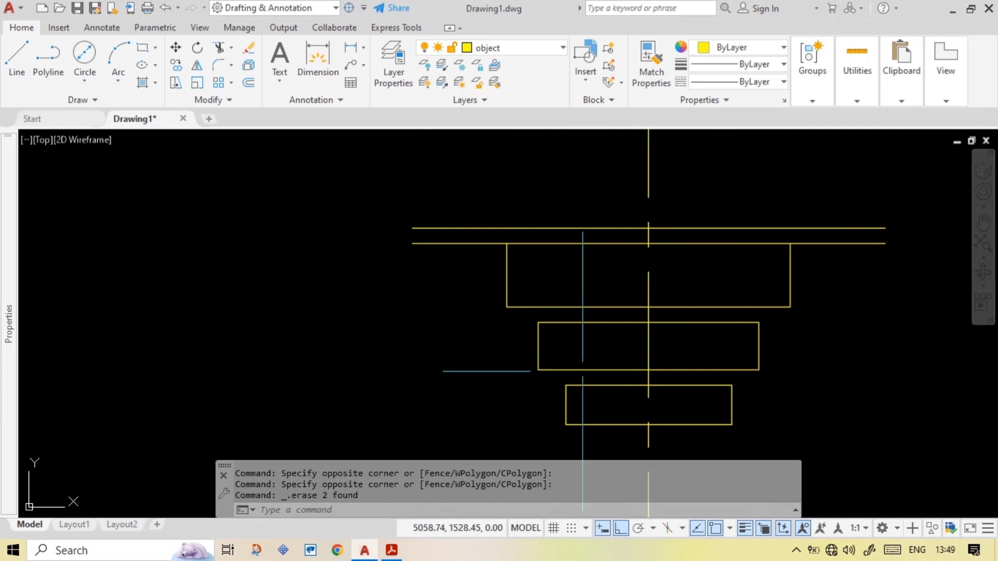
- Set the linetype of the three blocks' outlines and the two long horizontal lines to ByLayer
click(591, 442)
click(418, 200)
click(754, 298)
middle_drag(757, 303, 716, 270)
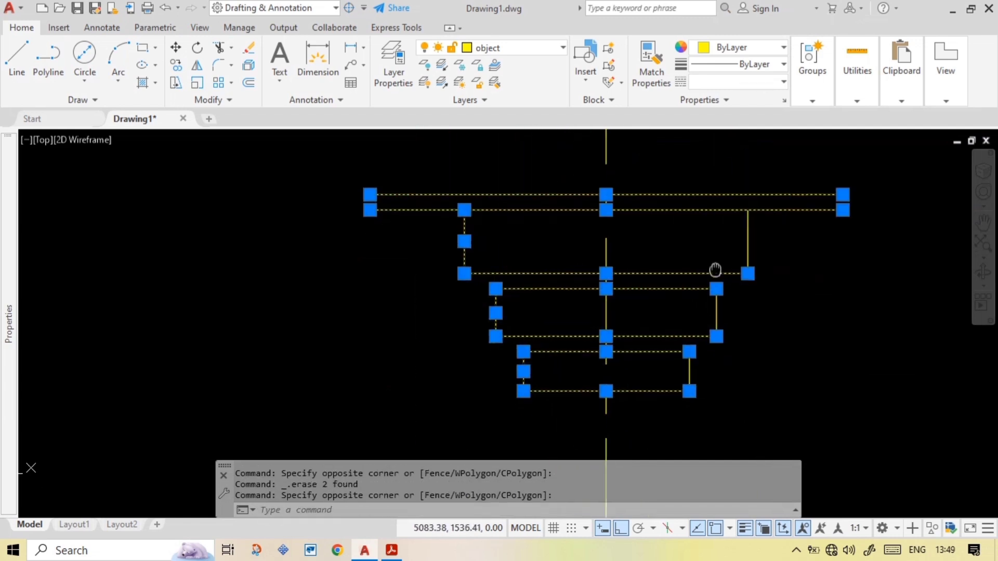
click(772, 409)
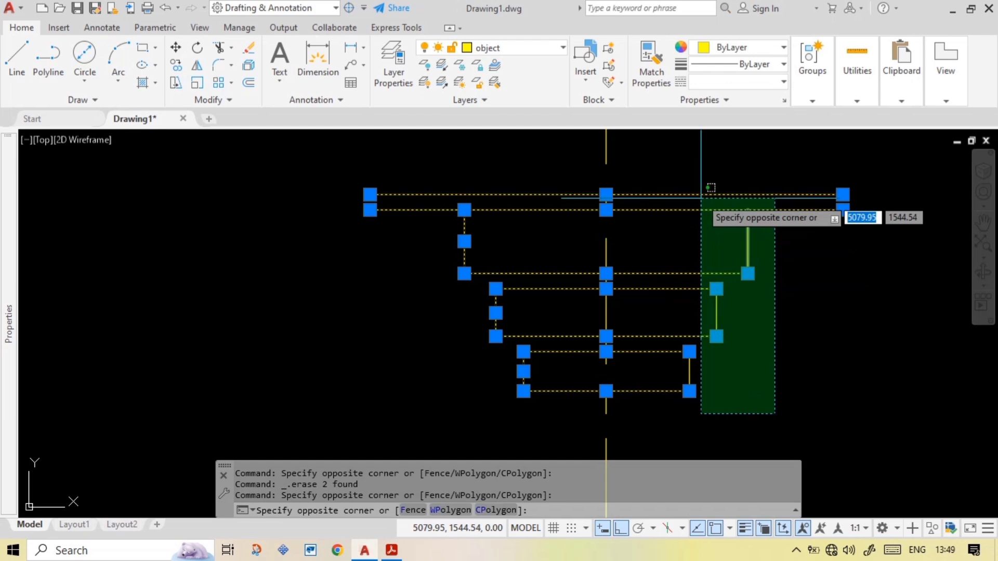
click(666, 178)
click(756, 82)
click(751, 99)
key(Escape)
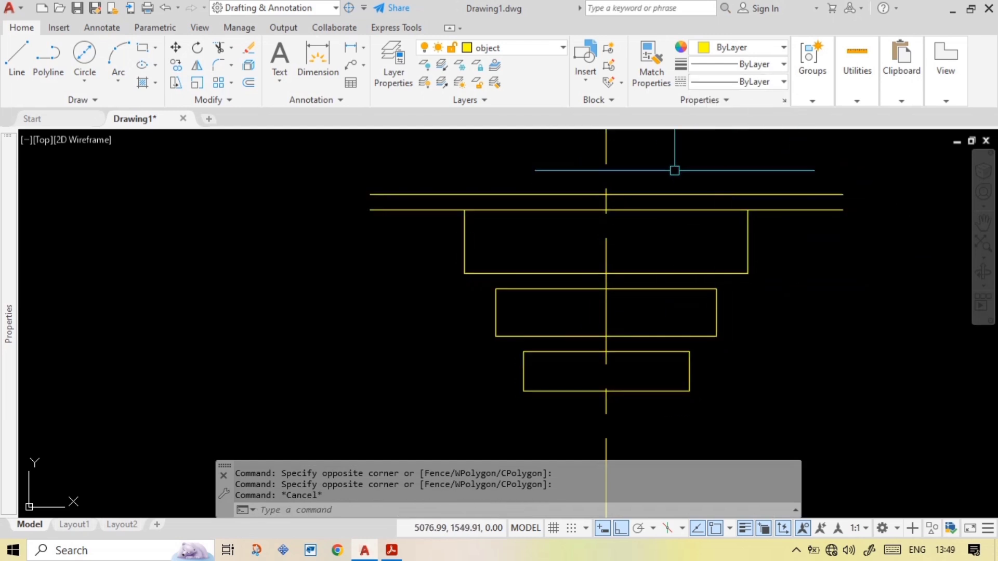
- Check the linetype of the middle block's left edge
scroll(492, 316, up, 2)
click(497, 308)
click(464, 321)
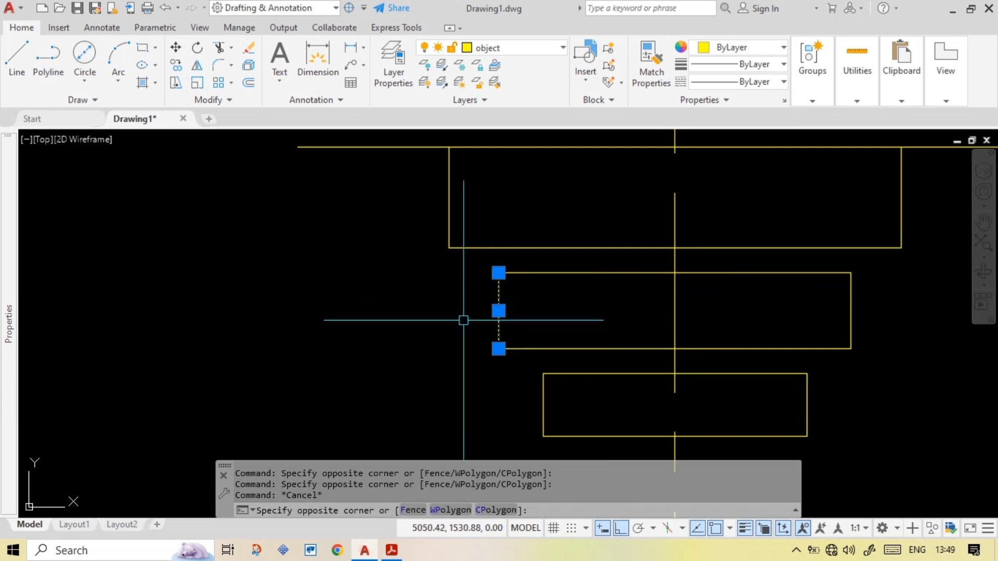
click(463, 321)
key(Escape)
scroll(702, 387, down, 1)
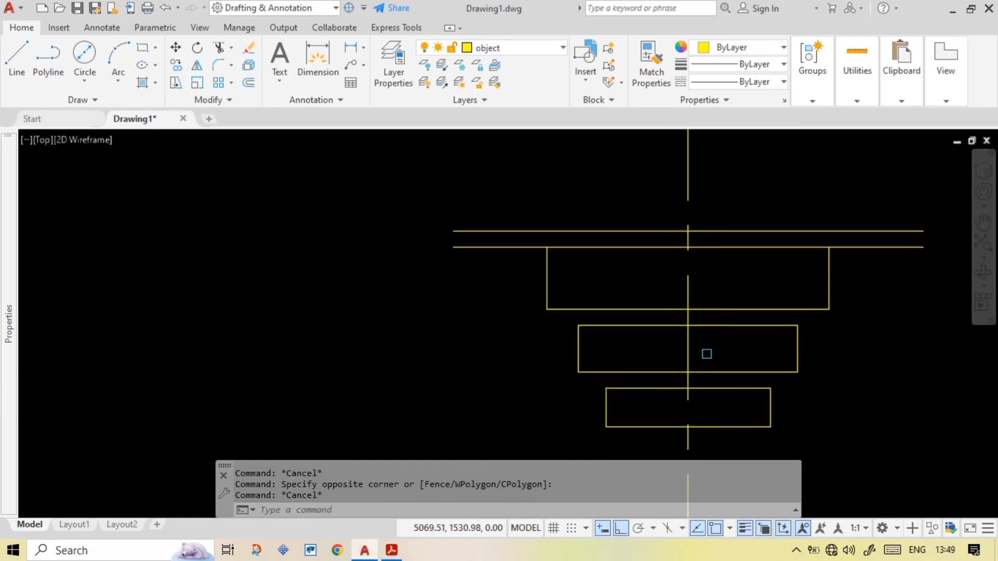
scroll(707, 355, up, 1)
scroll(713, 343, down, 1)
middle_drag(727, 335, 667, 324)
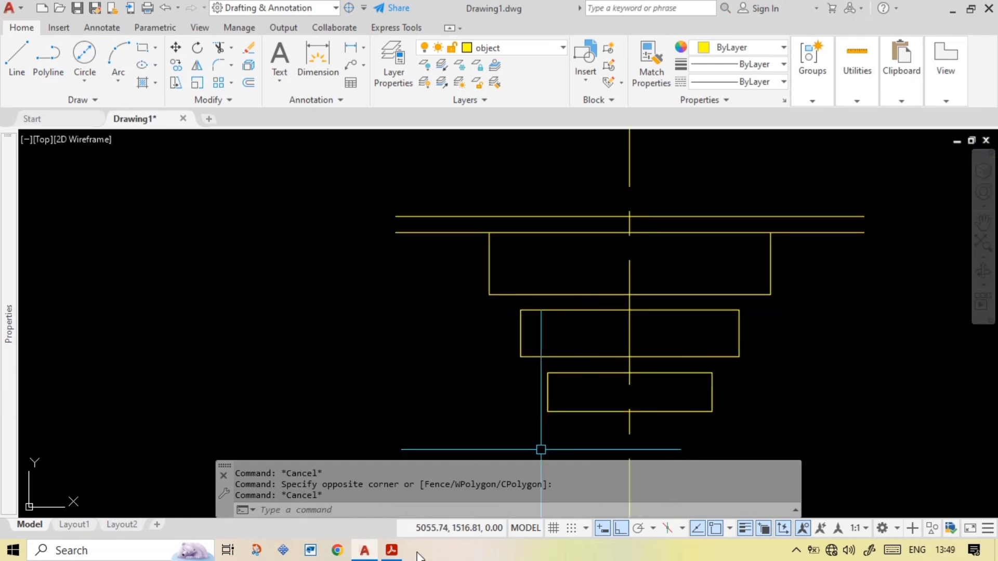
- Switch to the PDF drawing and mark the upper neck's side edges and the neck's half-width dimension of 5 with red lines
click(391, 550)
ctrl+scroll(387, 130, up, 2)
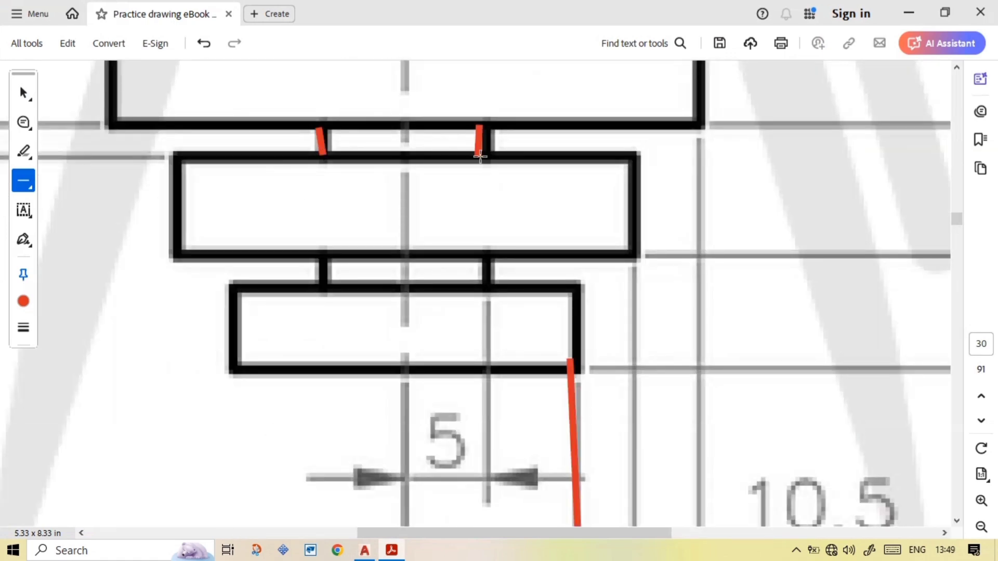
scroll(447, 330, down, 2)
ctrl+scroll(468, 359, down, 1)
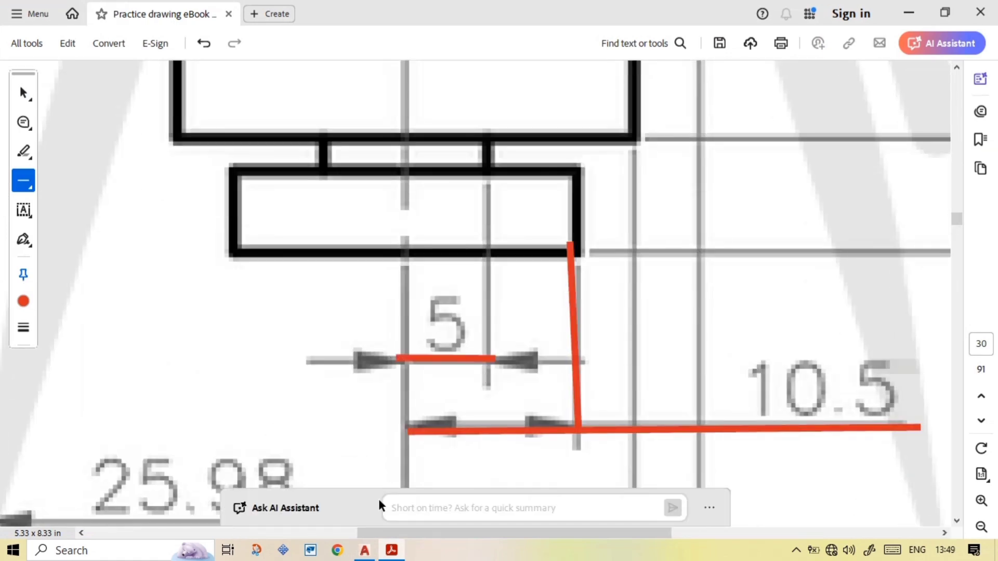
- Switch to the AutoCAD drawing and offset the vertical centre line by 5 to both sides between the blocks
key(alt+Tab)
text(o)
key(Return)
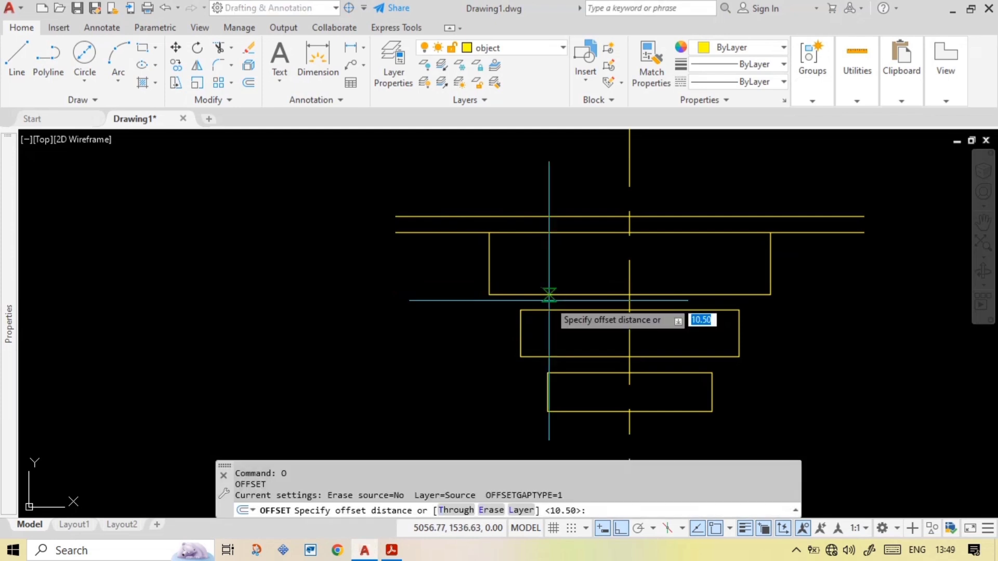
text(5)
key(Return)
scroll(653, 300, up, 4)
click(607, 291)
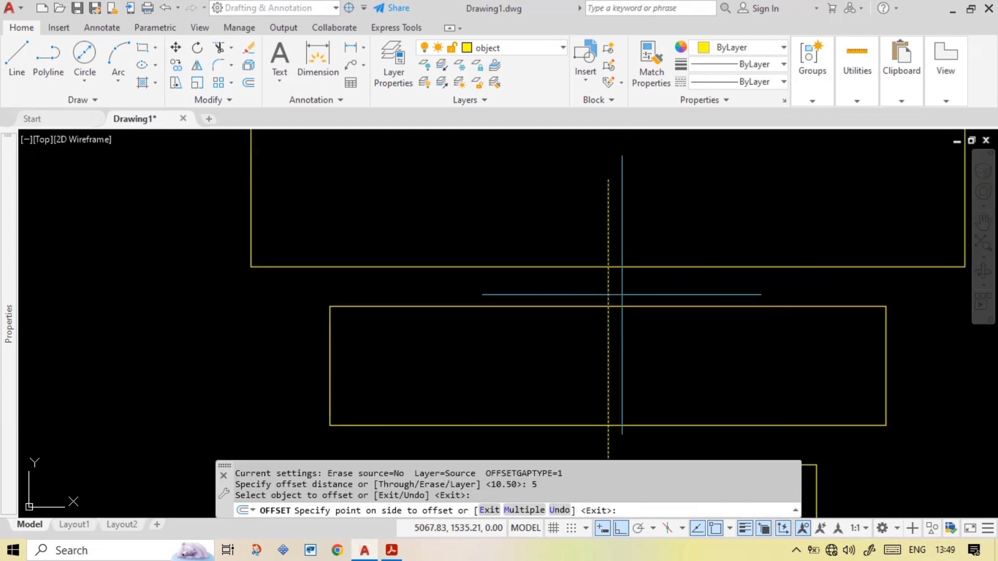
click(611, 289)
click(609, 290)
click(579, 301)
key(Escape)
- Match the properties of the middle block's top edge onto the two offset vertical lines
click(753, 338)
click(721, 292)
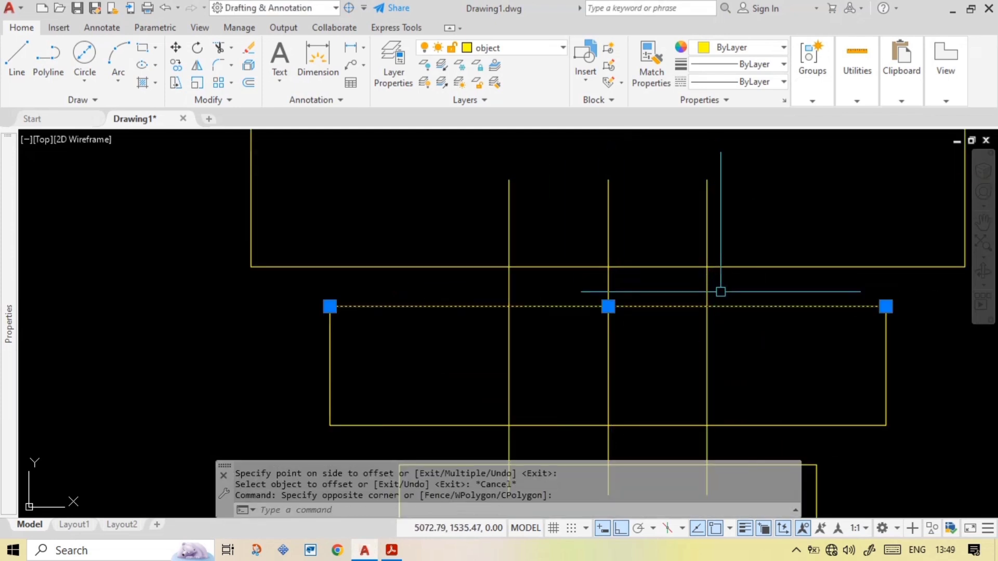
text(ma)
key(Return)
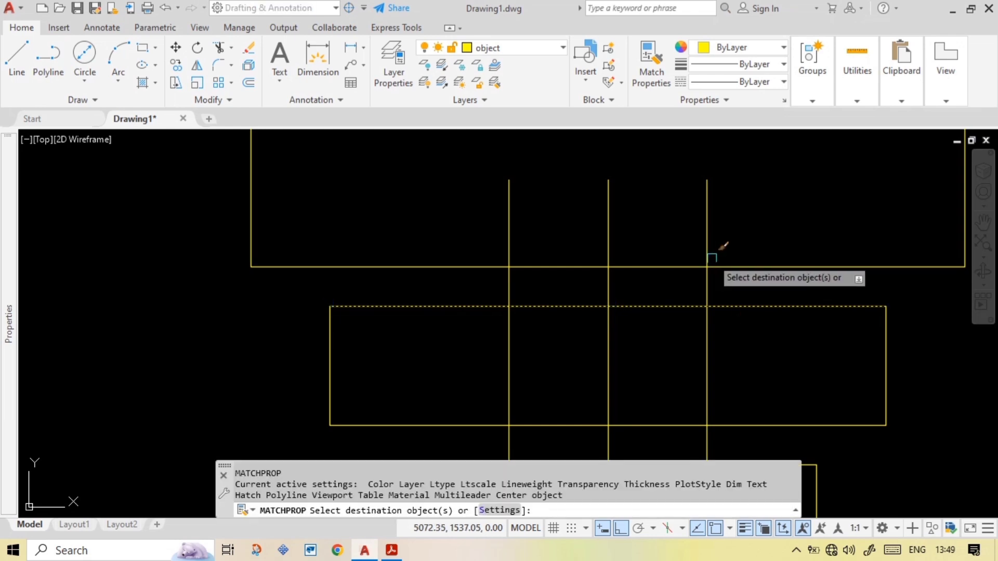
click(508, 287)
key(Escape)
- Trim the two offset lines inside the middle block and above the top block's bottom edge, leaving the upper neck's sides
text(t)
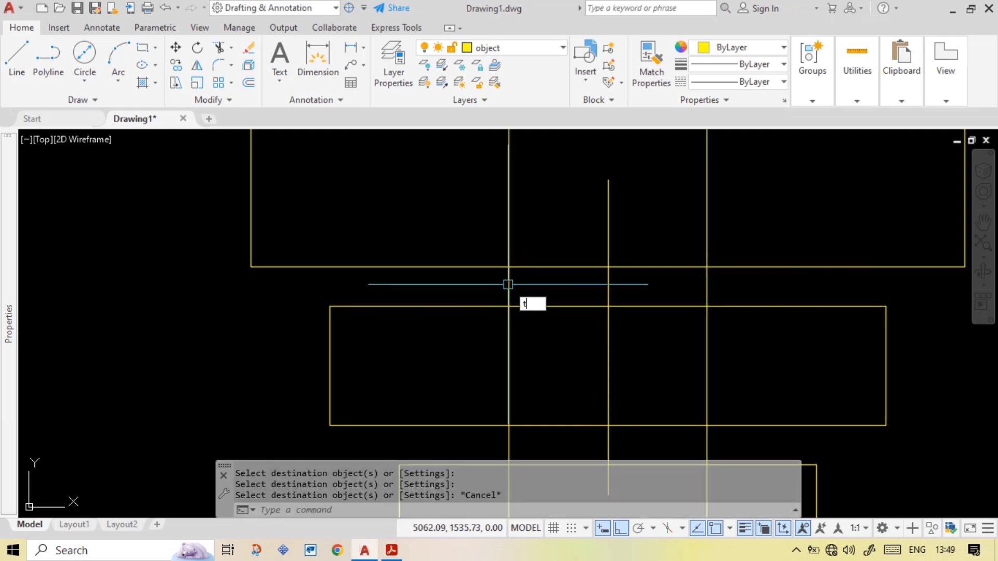
text(r)
key(Return)
click(509, 350)
click(708, 370)
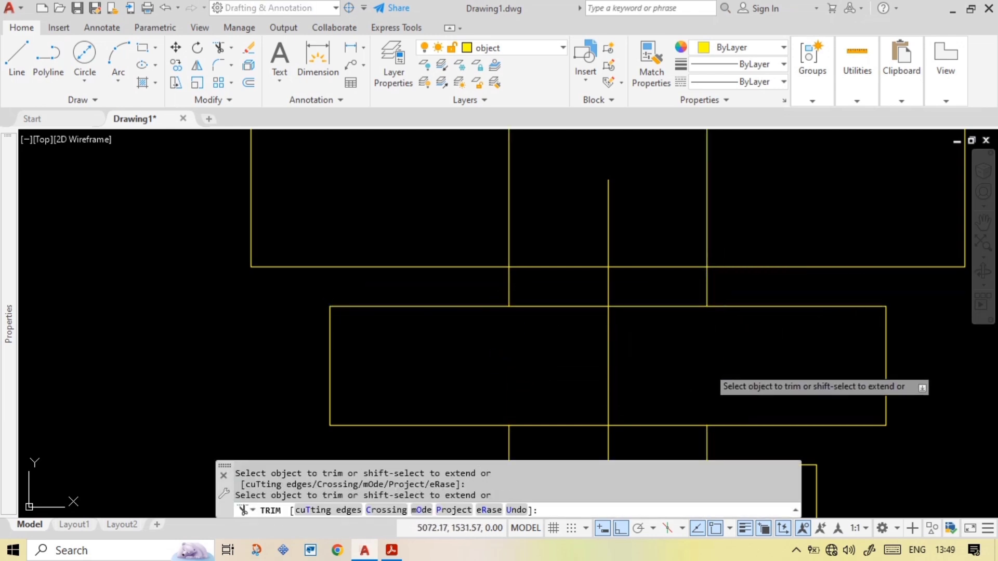
drag(713, 223, 676, 233)
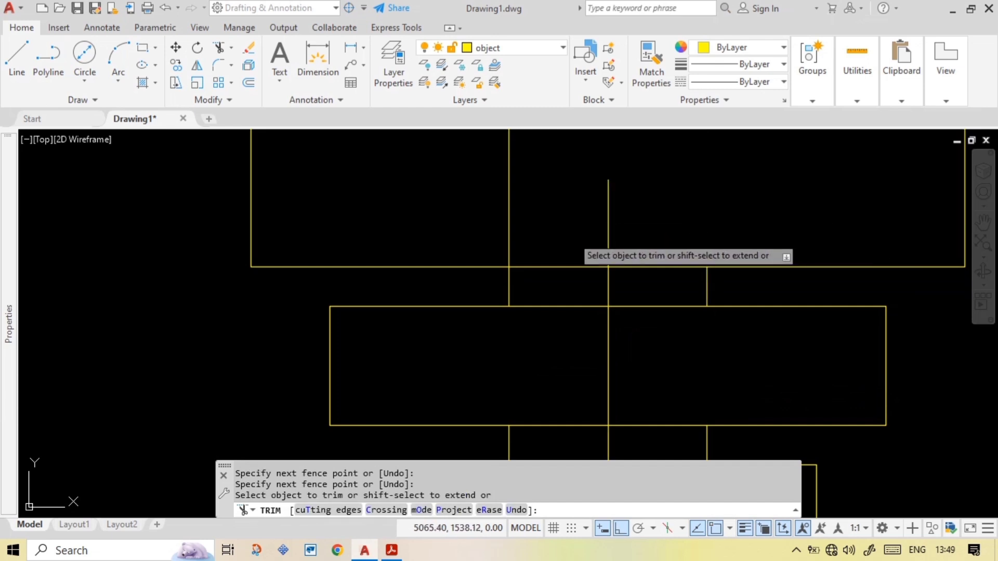
click(481, 233)
scroll(548, 318, down, 3)
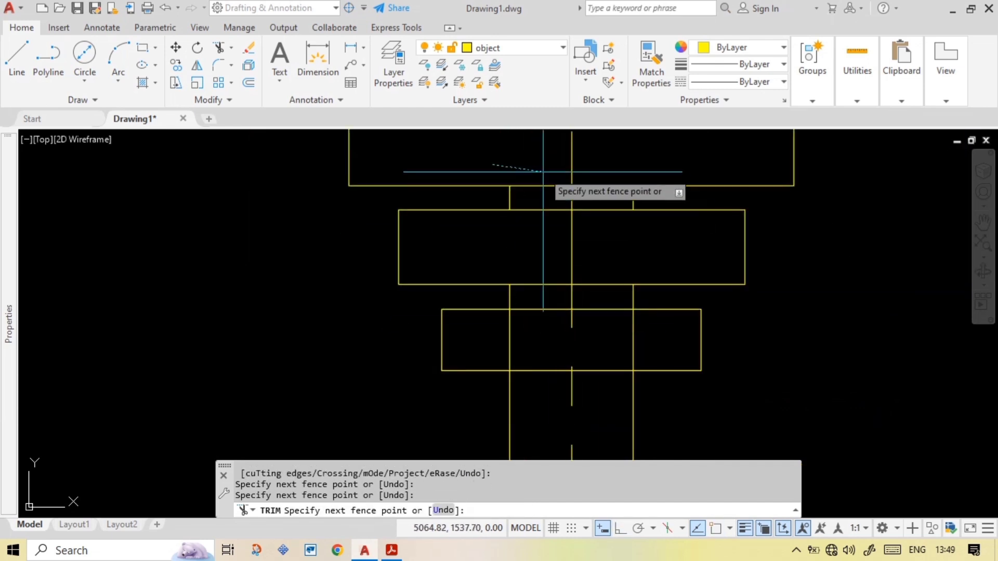
key(Return)
- Trim the two offset lines inside the lowest block and erase the leftover pieces running down below it
scroll(536, 260, up, 2)
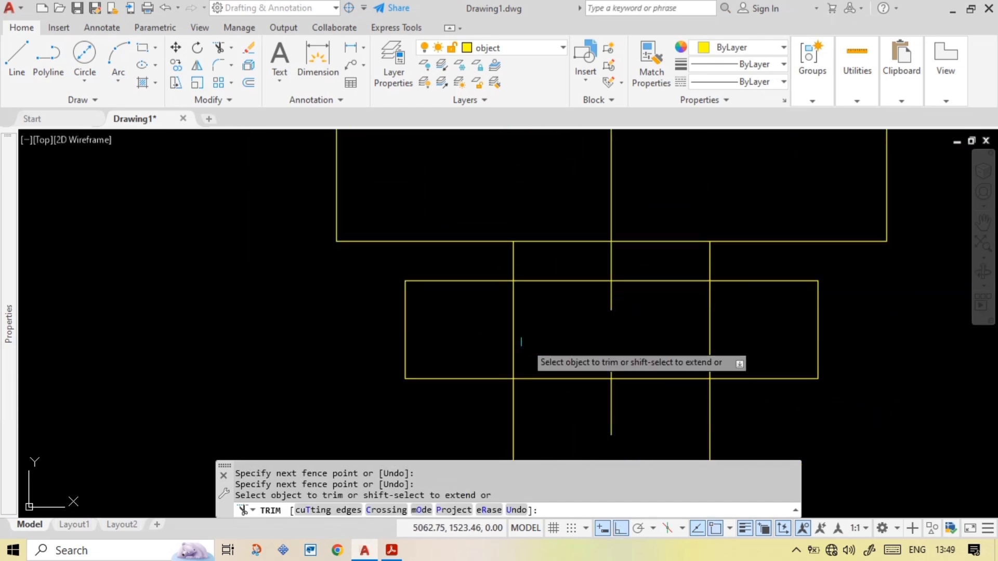
drag(521, 342, 492, 337)
mouse_move(742, 328)
mouse_down()
mouse_move(699, 332)
mouse_move(727, 337)
mouse_move(728, 348)
mouse_up()
key(Escape)
scroll(715, 355, down, 2)
scroll(713, 387, up, 2)
click(713, 403)
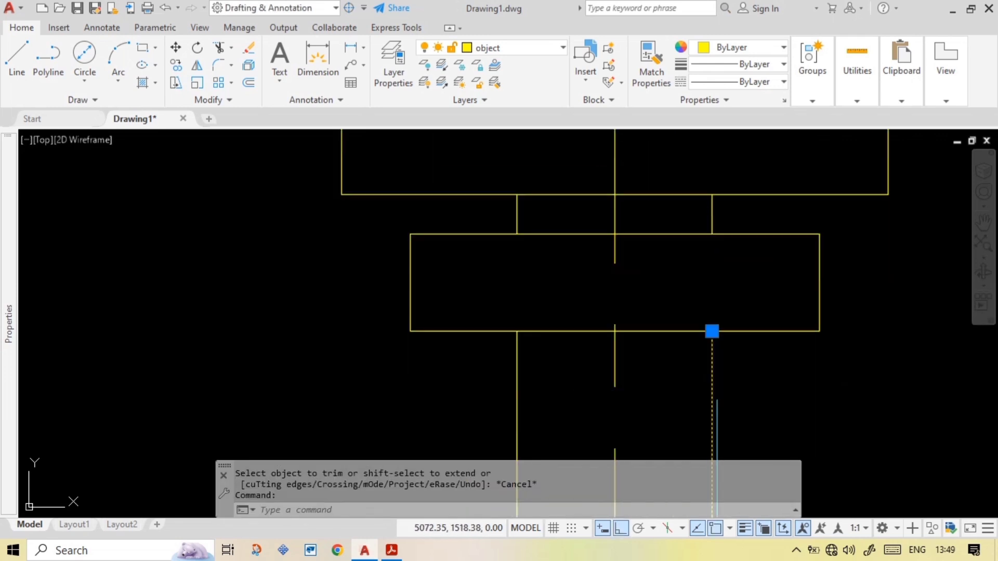
click(576, 409)
click(480, 405)
key(Delete)
scroll(633, 259, down, 3)
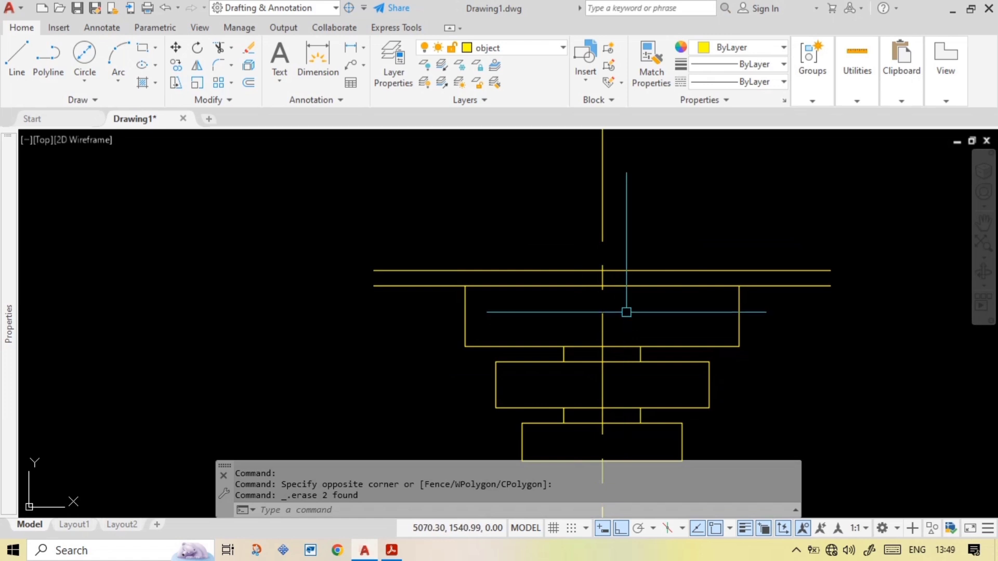
- Examine the part in the PDF drawing, mark the 25.98 dimension with a red line, and return to the AutoCAD drawing
middle_drag(590, 390, 590, 332)
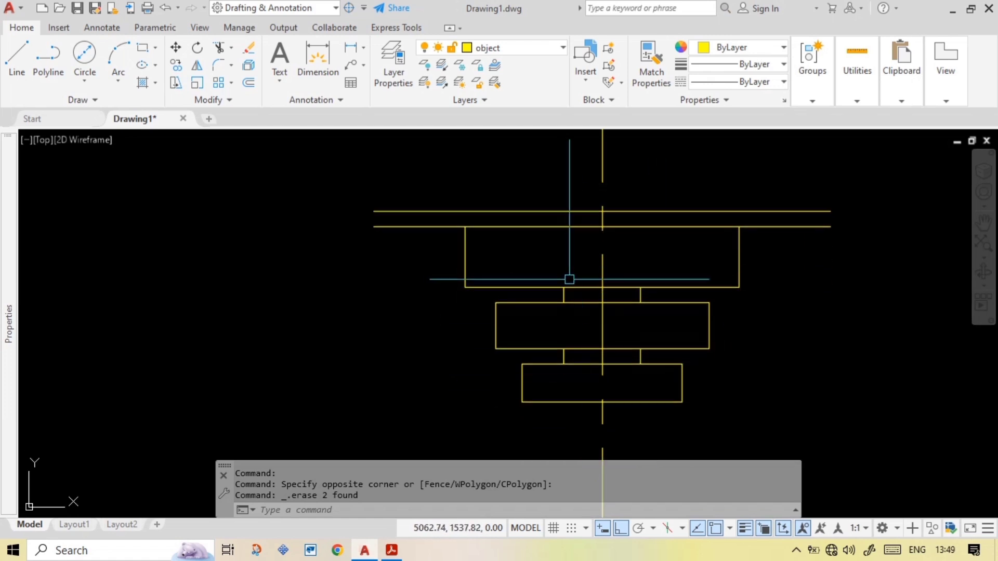
scroll(562, 156, down, 1)
middle_drag(562, 156, 574, 257)
scroll(654, 369, up, 1)
middle_drag(560, 416, 598, 392)
key(alt+Tab)
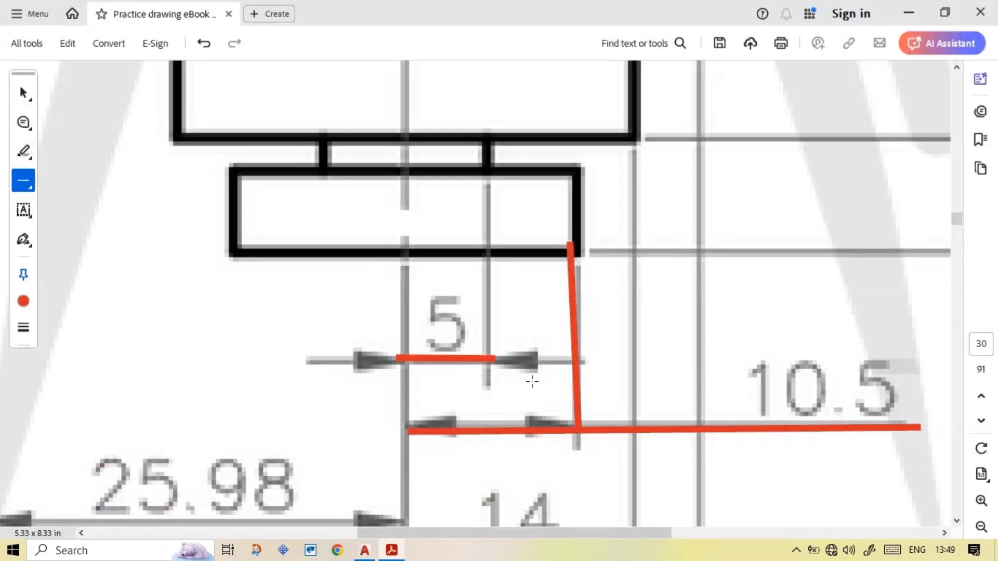
ctrl+scroll(543, 379, down, 3)
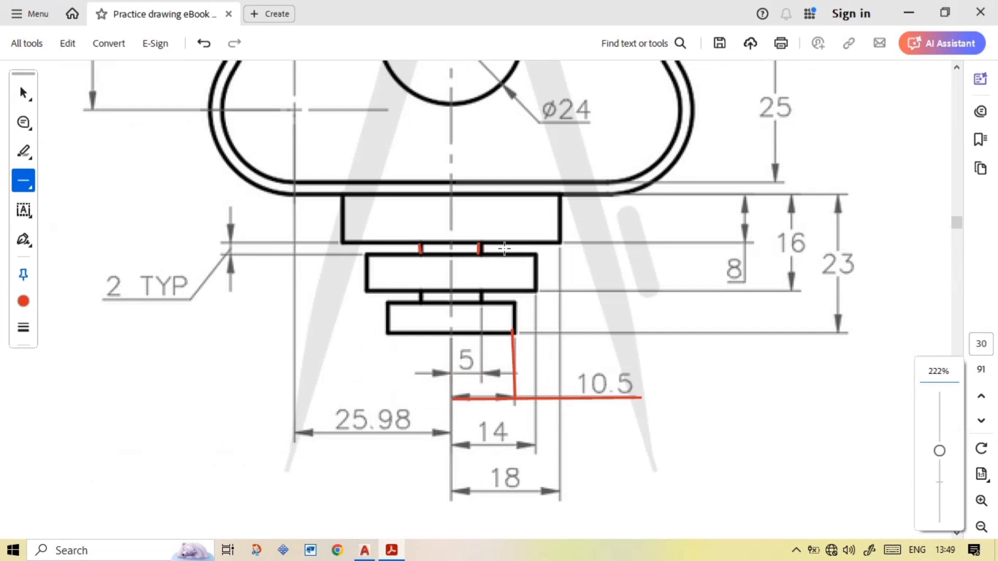
scroll(483, 255, up, 2)
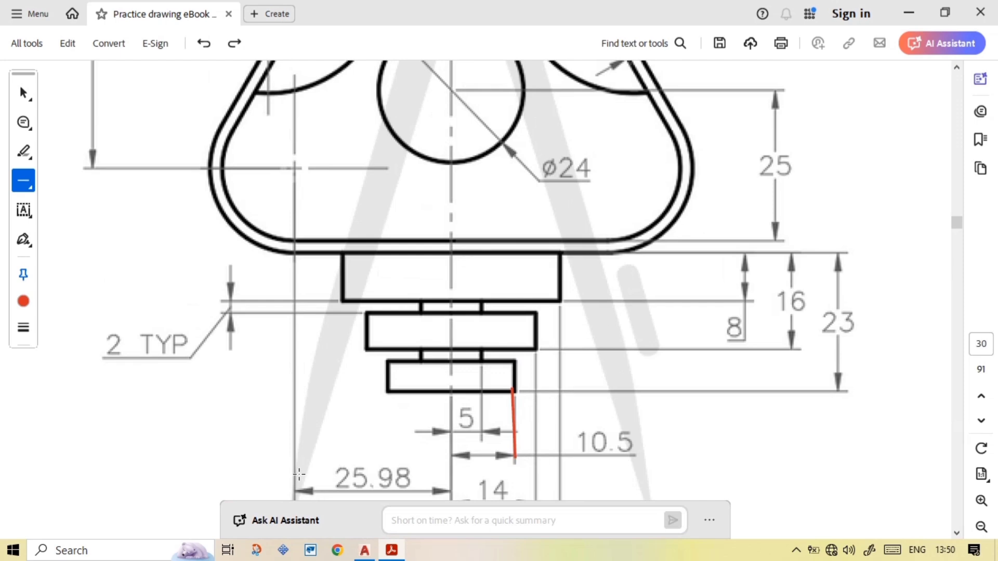
key(alt+Tab)
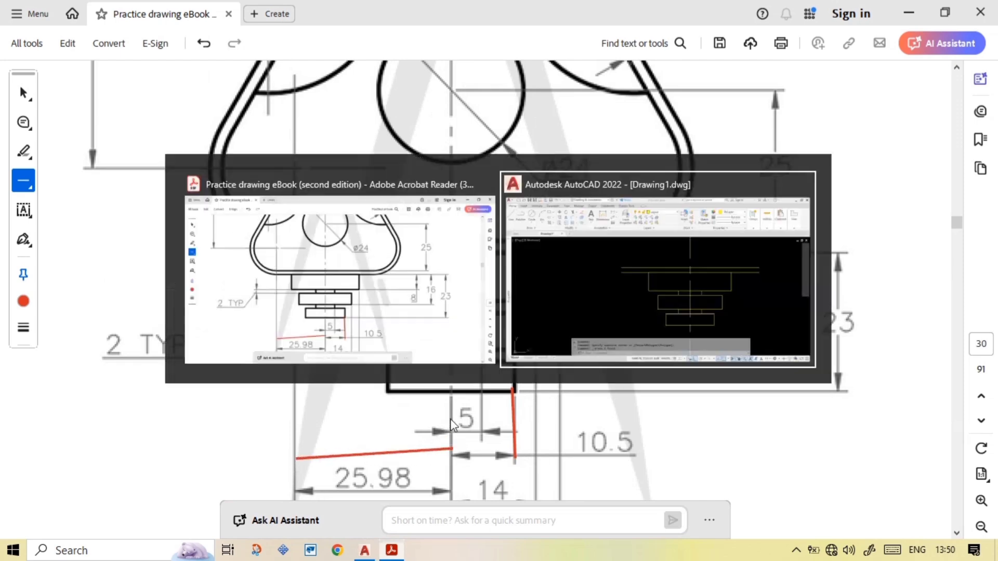
text(o)
key(Return)
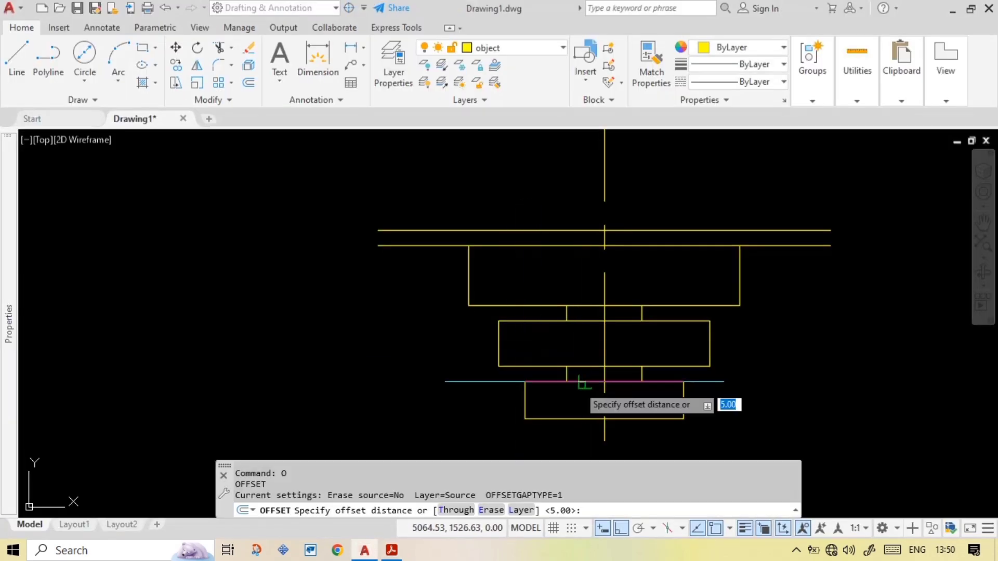
key(Escape)
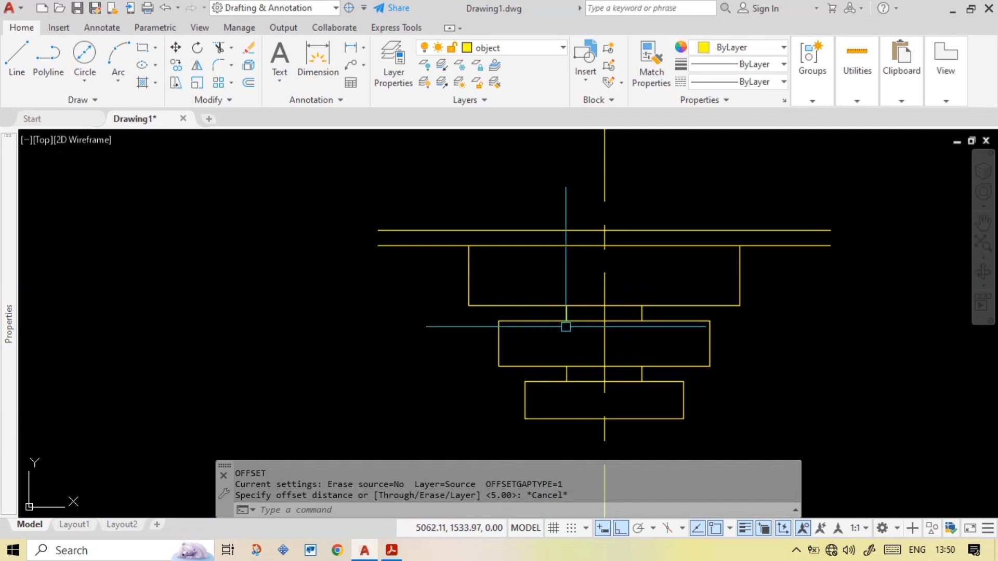
- Offset the vertical centre line by 25.98 to its left side
text(o)
key(Return)
text(25.)
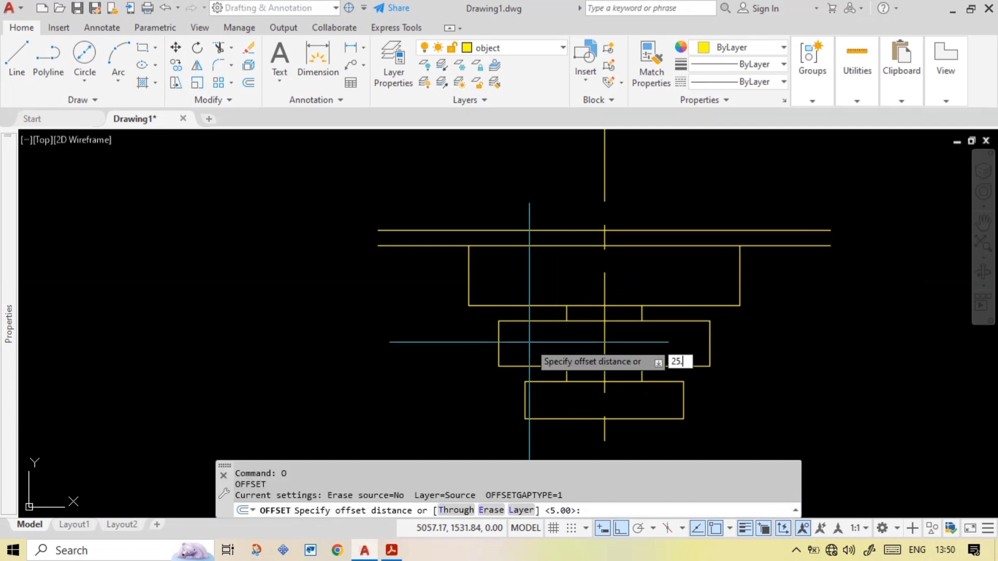
text(98)
key(Return)
click(604, 182)
click(555, 192)
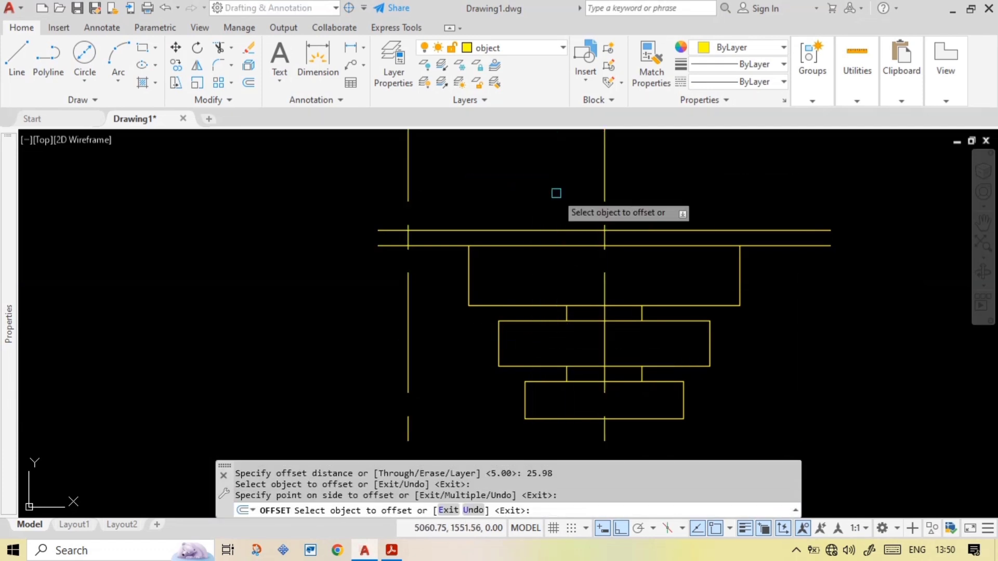
key(Escape)
scroll(430, 225, down, 5)
scroll(457, 260, up, 3)
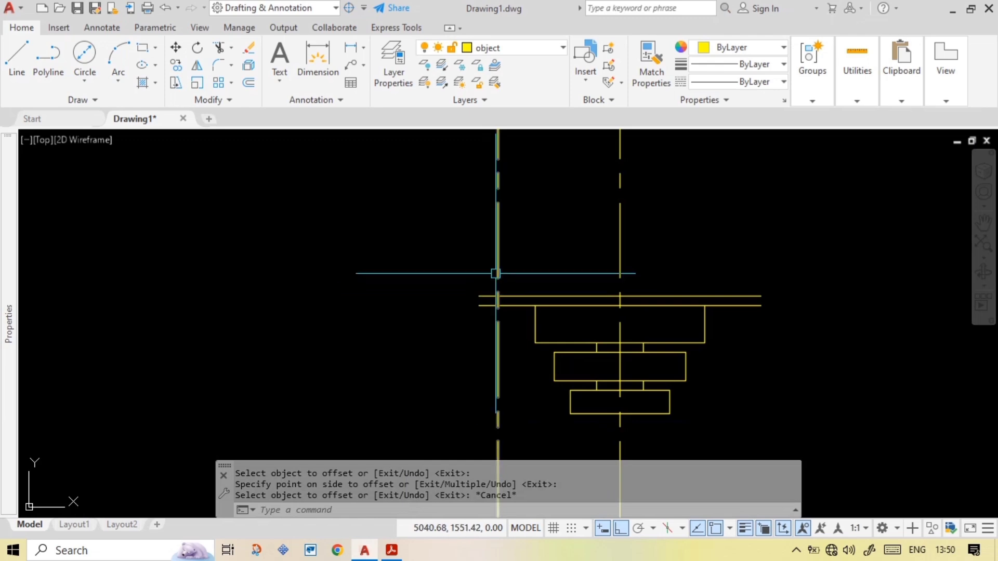
- Switch to the PDF drawing and mark the lower-left corner's centre lines and the height dimension of 45 with red lines
click(428, 458)
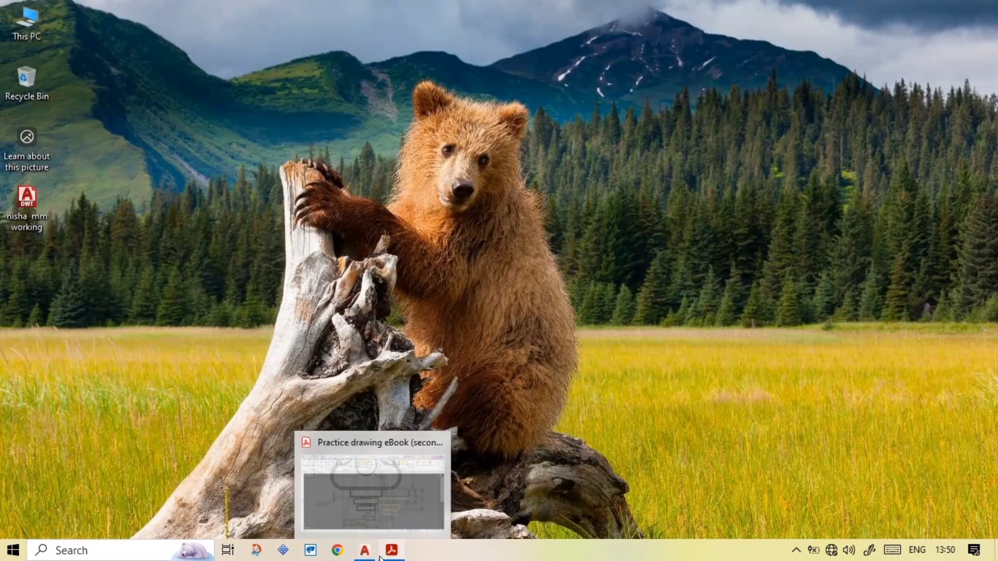
click(393, 545)
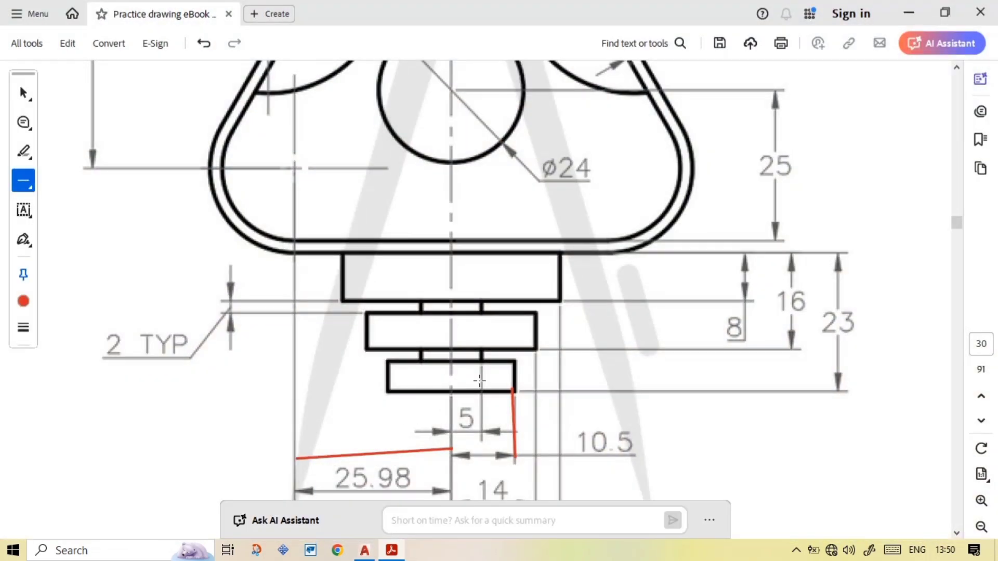
drag(295, 225, 294, 78)
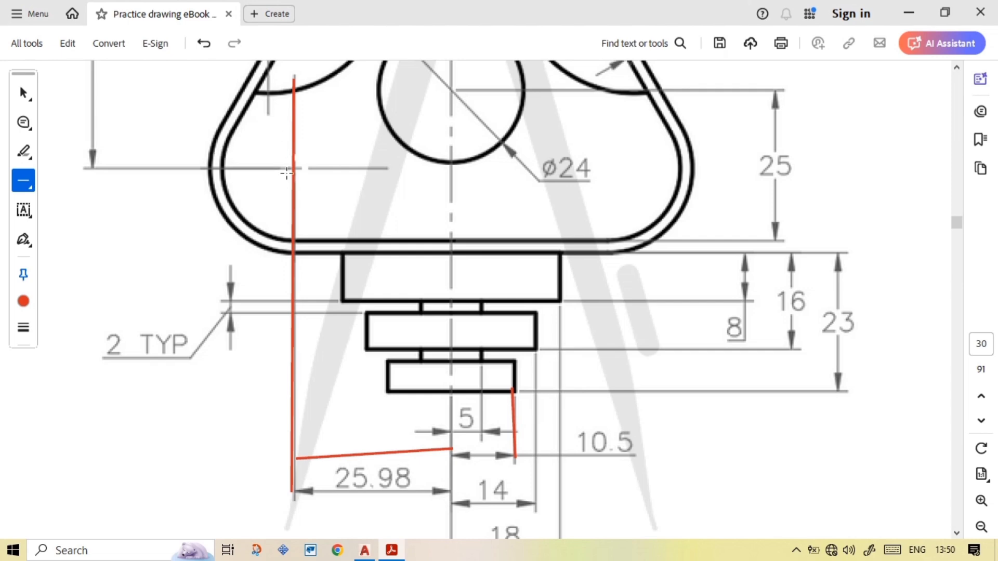
scroll(217, 196, up, 3)
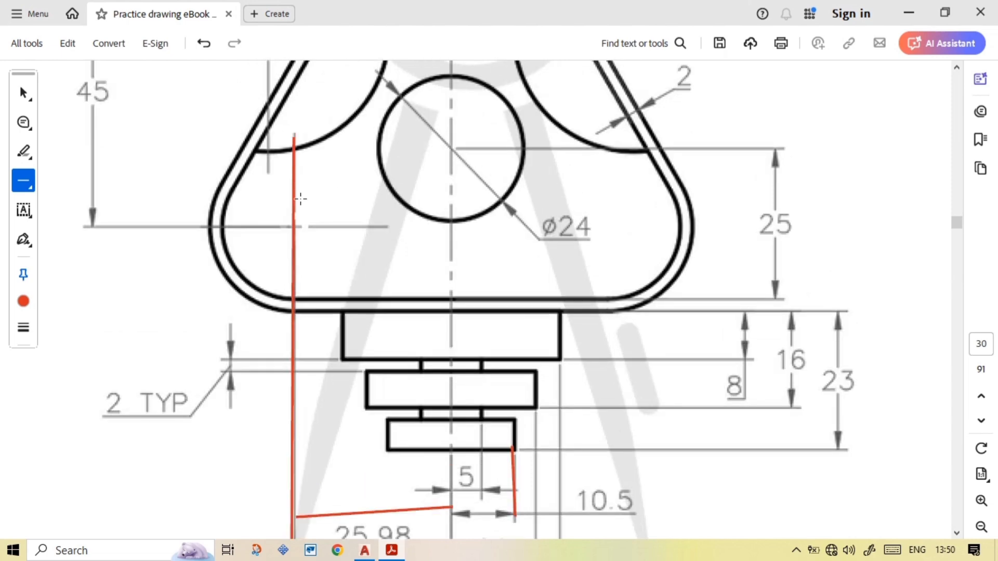
scroll(366, 269, up, 3)
ctrl+scroll(357, 224, down, 1)
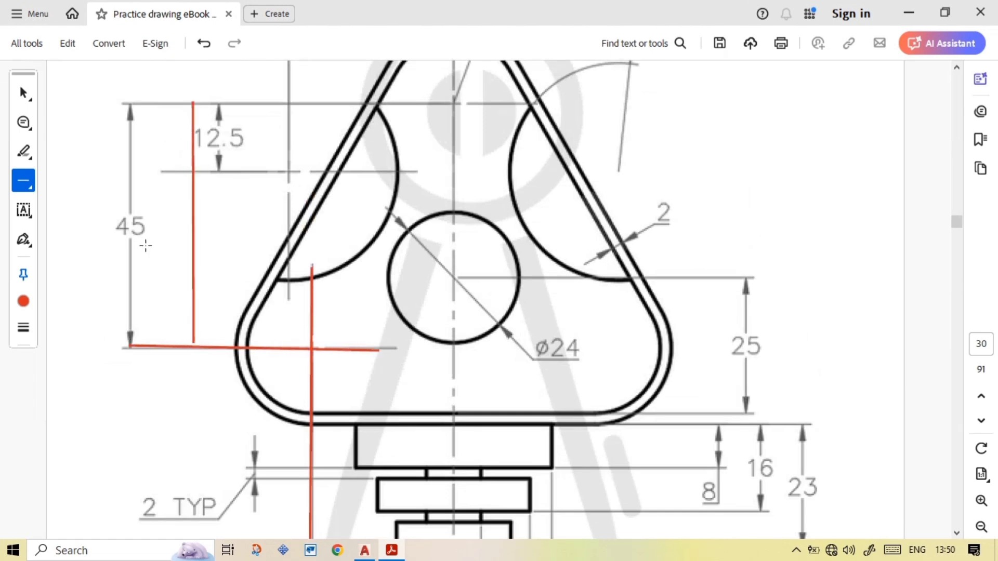
- Undo the red marks in the PDF and underline the 3xR12 radius callout above the triangular part in red
key(ctrl+z)
key(ctrl+z)
key(ctrl+z)
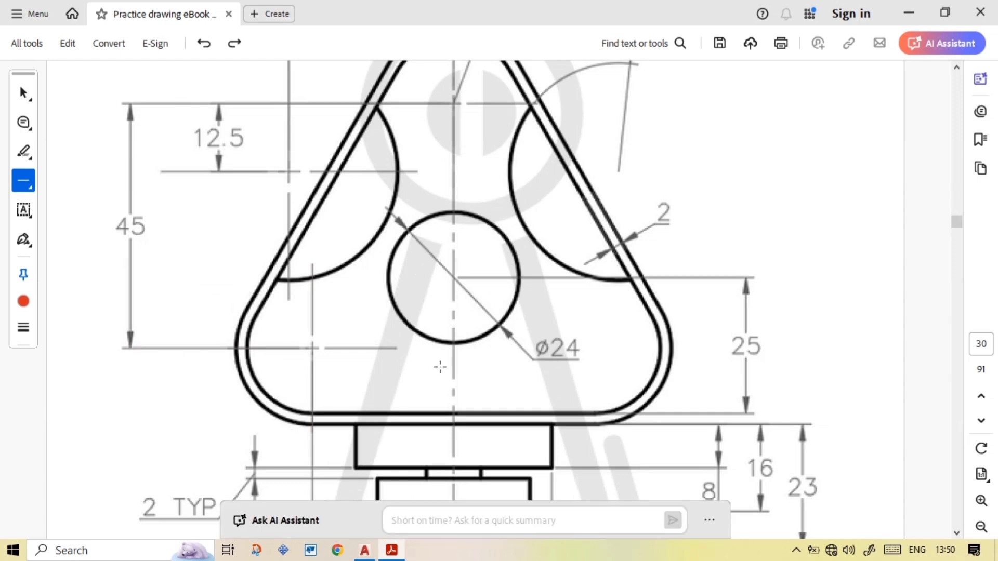
mouse_move(392, 550)
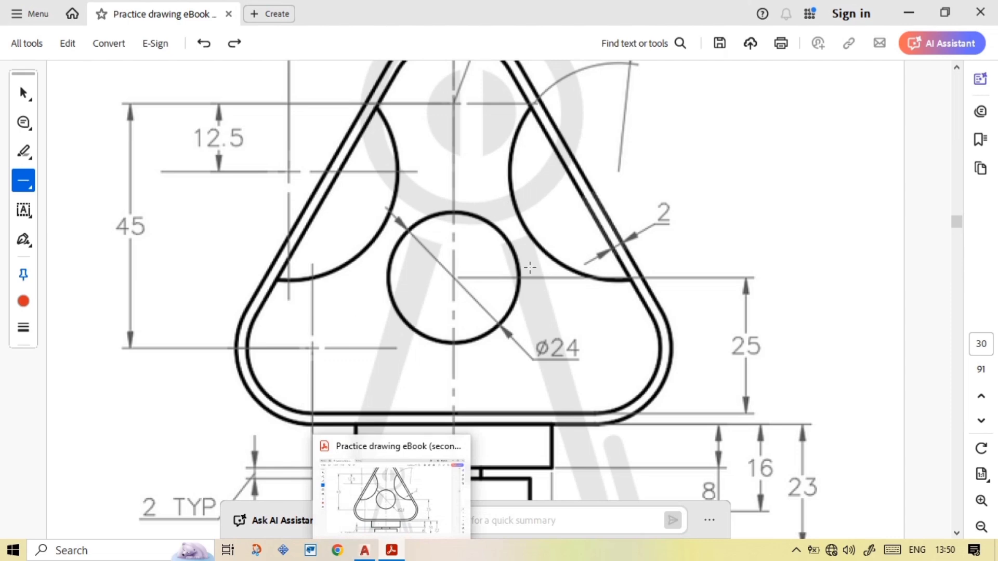
scroll(529, 268, up, 3)
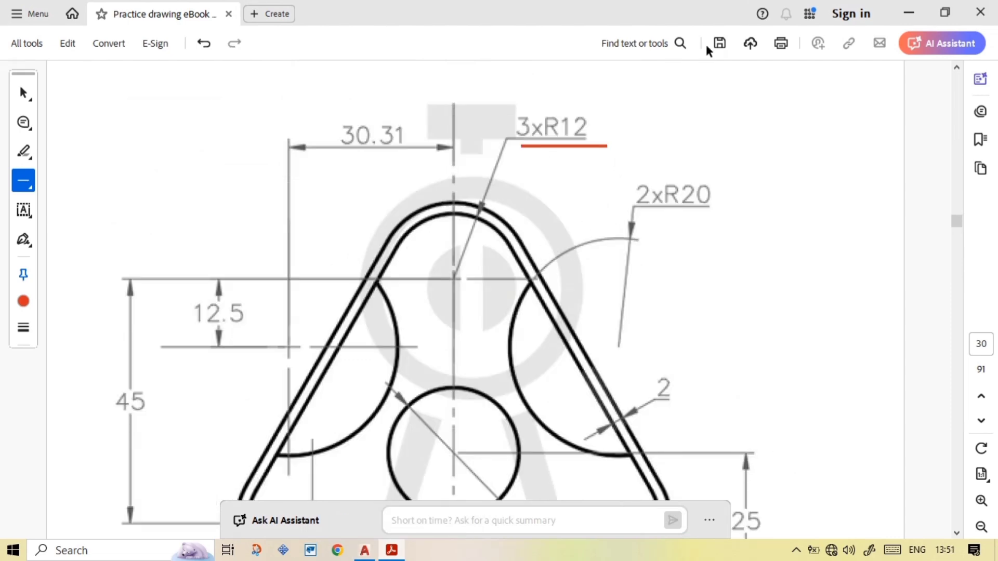
- Return to the AutoCAD drawing and draw a circle of radius 12 centred on the left offset line, above the two long horizontal lines
key(alt+Tab)
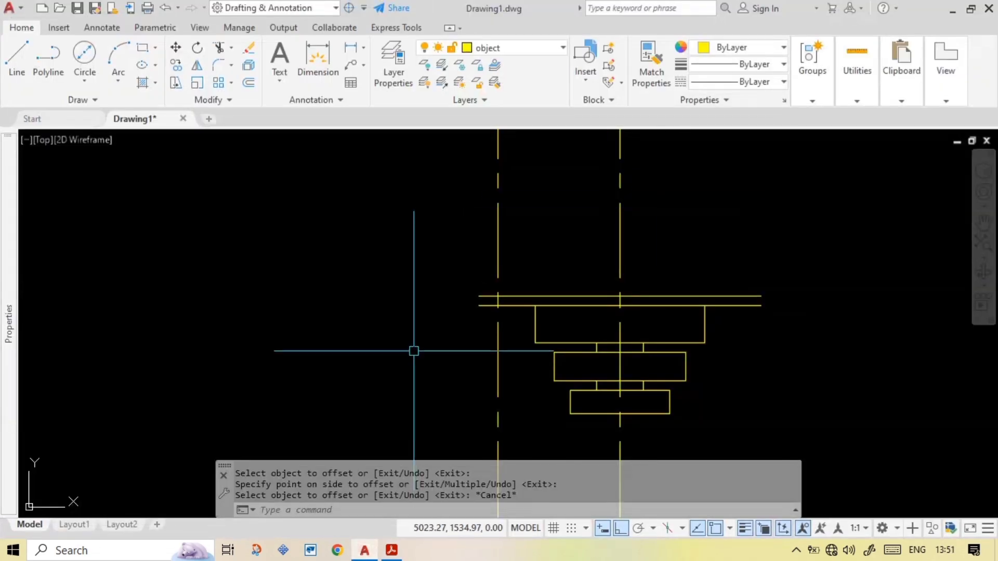
text(c)
key(Return)
click(499, 254)
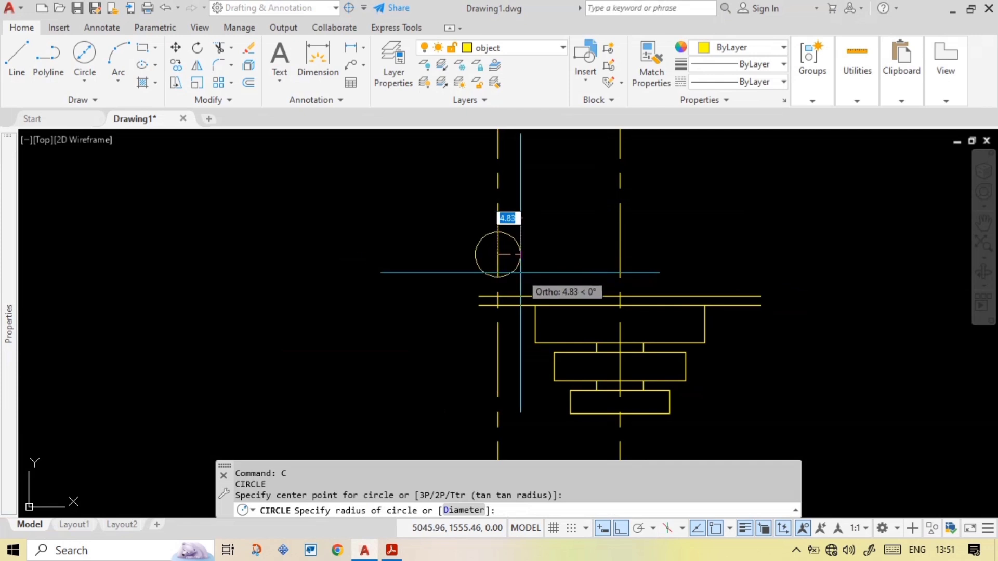
text(12)
key(Return)
- Move the R12 circle straight up from its bottom quadrant onto the upper long horizontal line
click(483, 327)
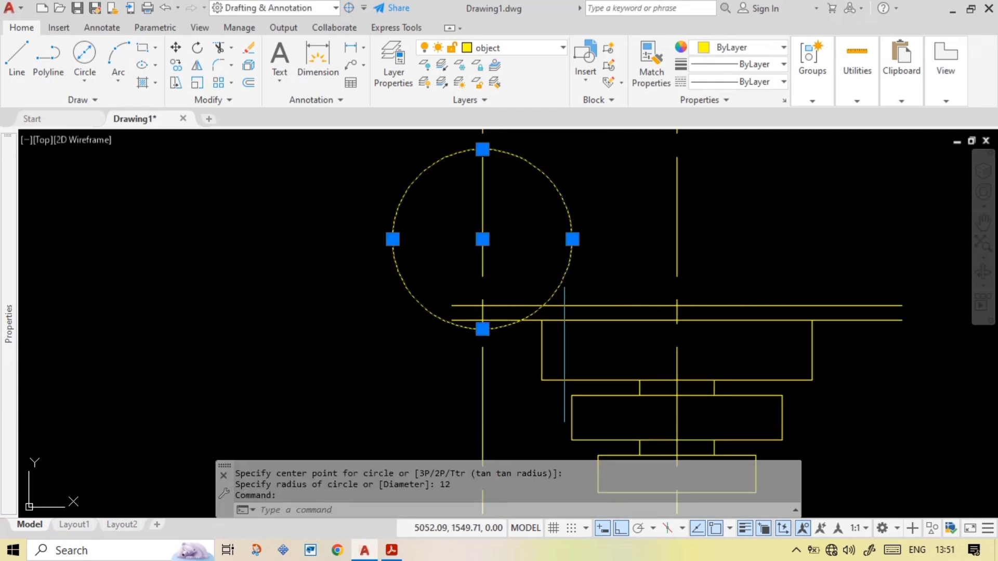
scroll(481, 338, up, 4)
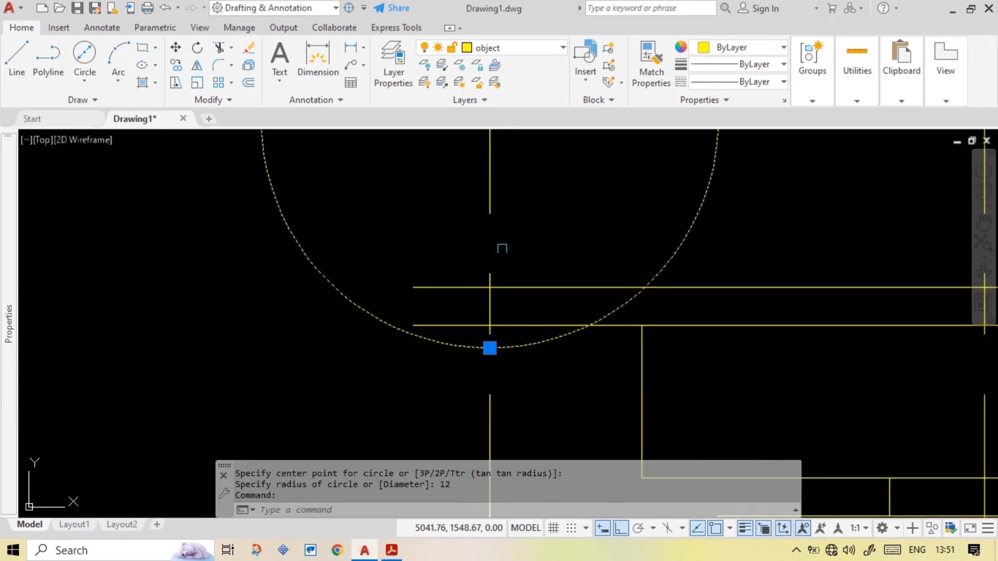
middle_drag(502, 249, 523, 331)
scroll(655, 278, down, 1)
middle_drag(655, 279, 688, 349)
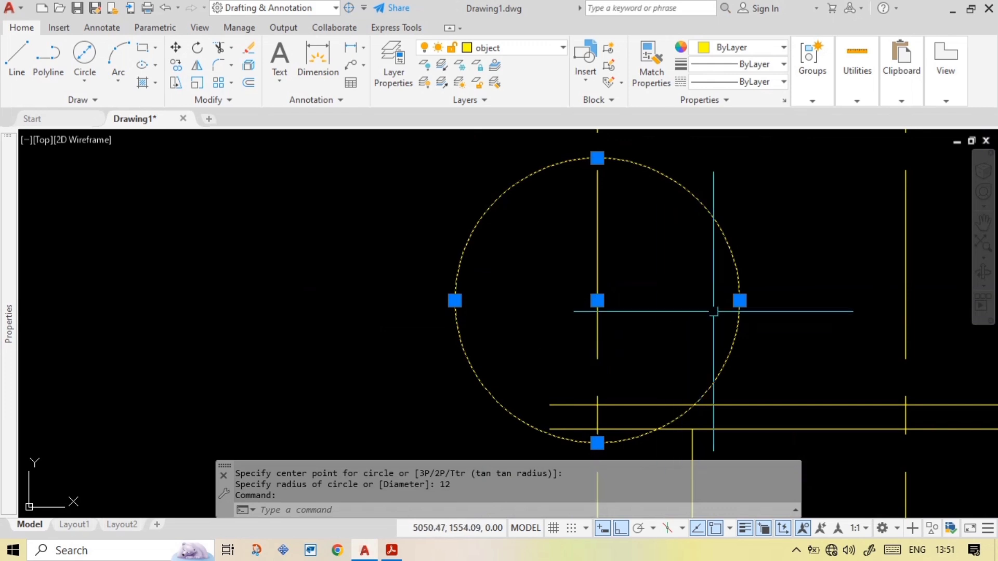
middle_drag(666, 260, 651, 250)
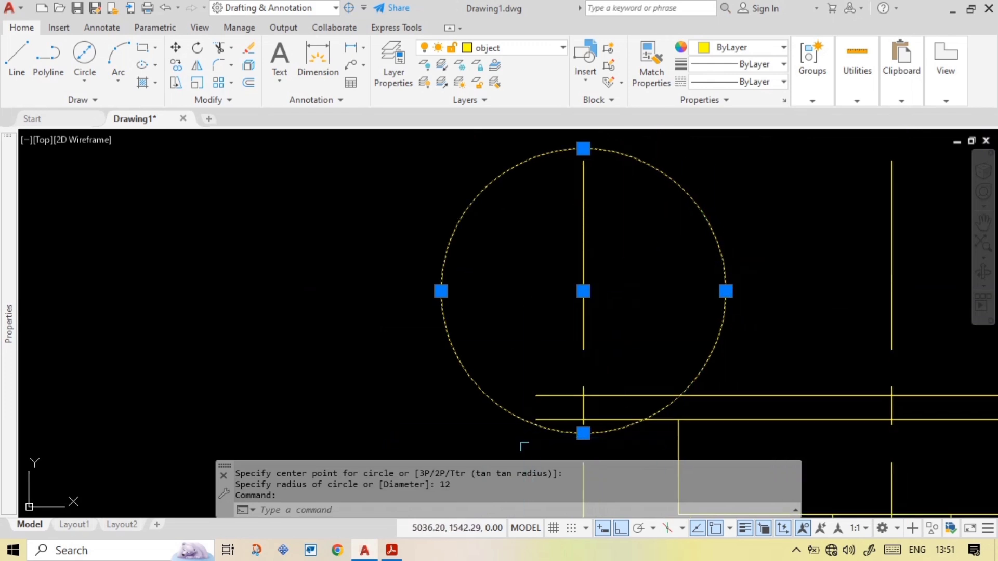
middle_drag(554, 312, 590, 279)
scroll(602, 310, up, 1)
text(M)
key(Return)
middle_drag(634, 342, 652, 349)
scroll(639, 398, up, 2)
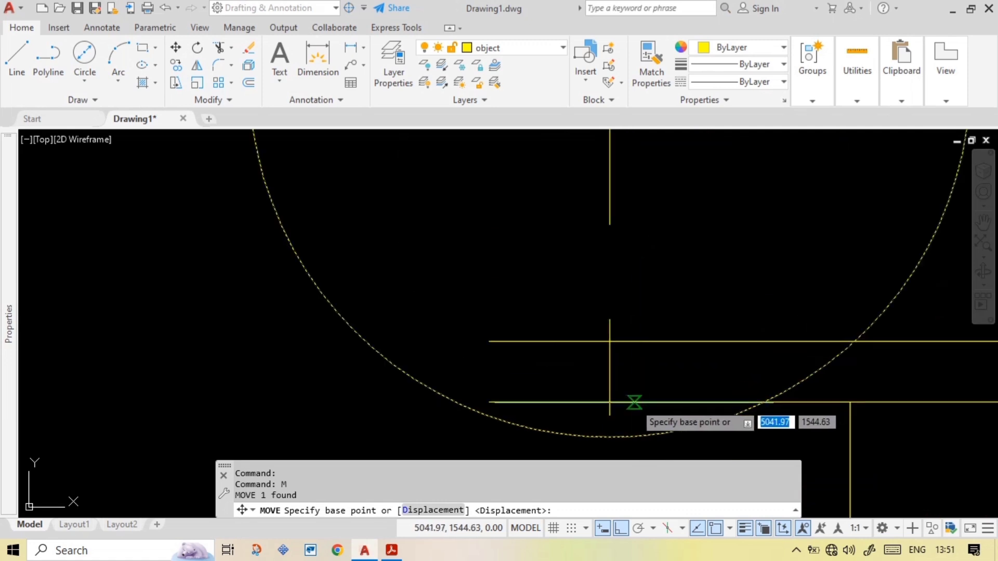
click(610, 437)
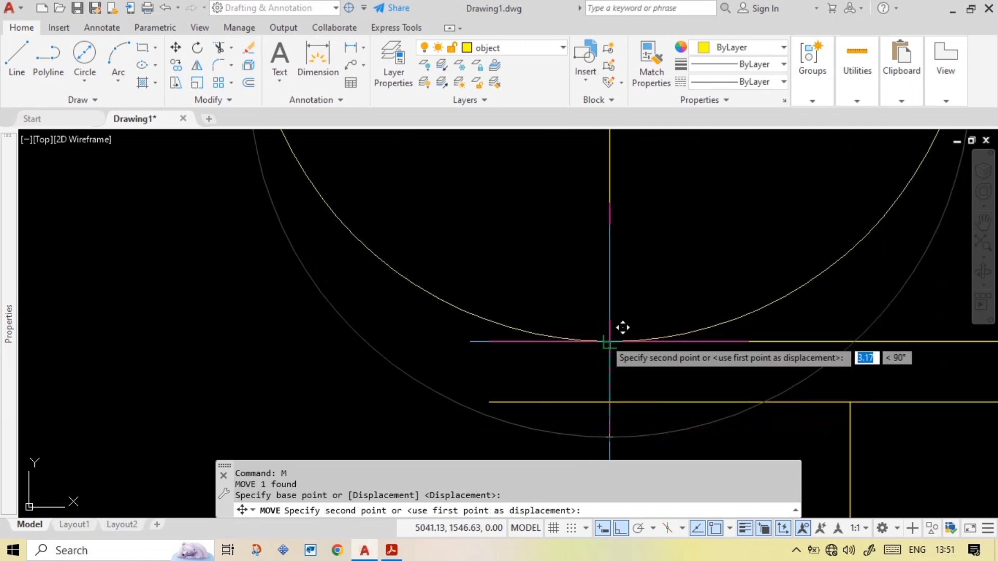
click(610, 342)
key(Escape)
- Mirror the R12 circle about the central vertical centre line, keeping the source circle
scroll(698, 331, down, 4)
scroll(722, 239, up, 1)
click(722, 238)
click(695, 270)
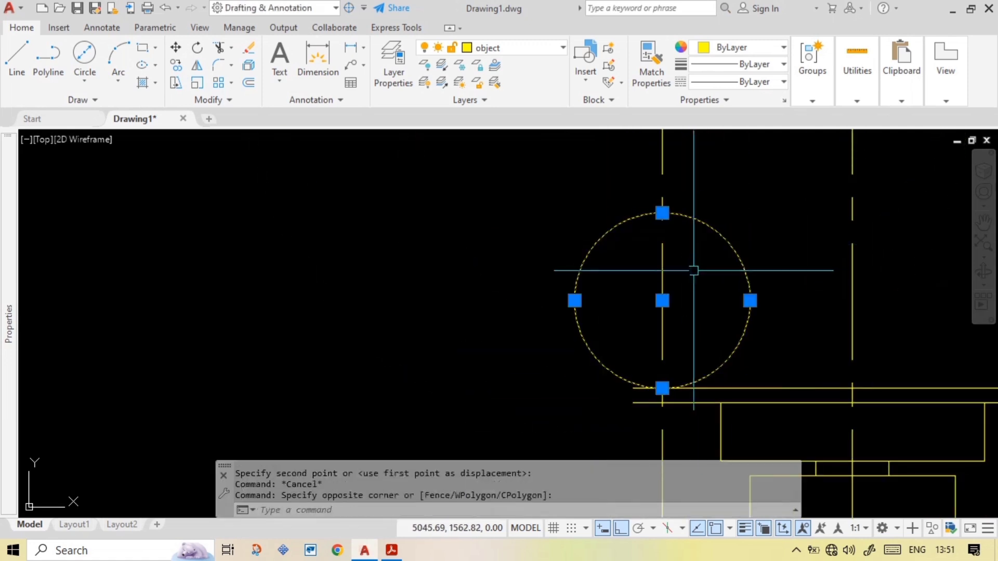
middle_drag(787, 306, 690, 318)
text(MI)
key(Return)
click(754, 401)
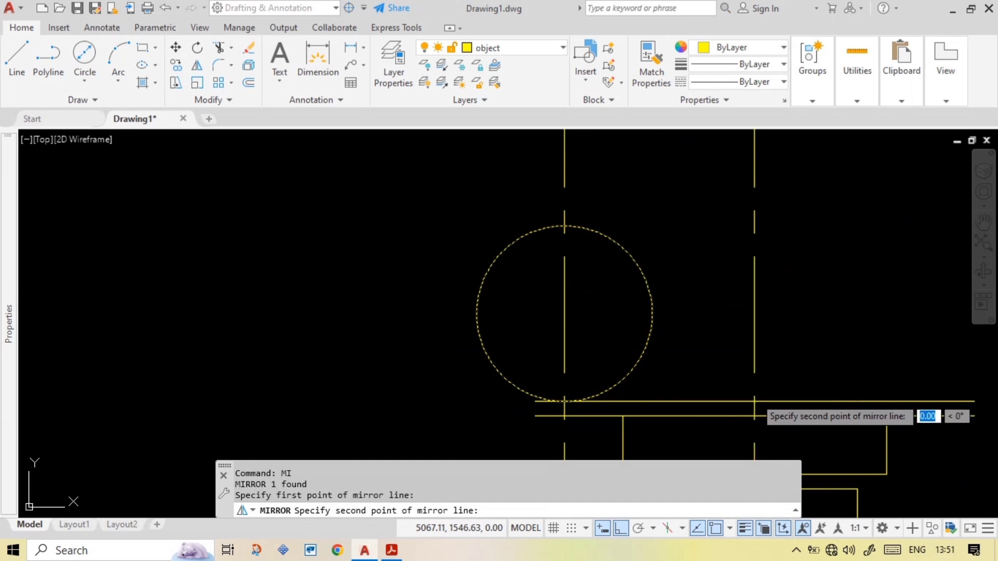
click(755, 373)
click(794, 425)
- Mirror the left vertical centre line about the central vertical centre line, keeping the original
click(564, 274)
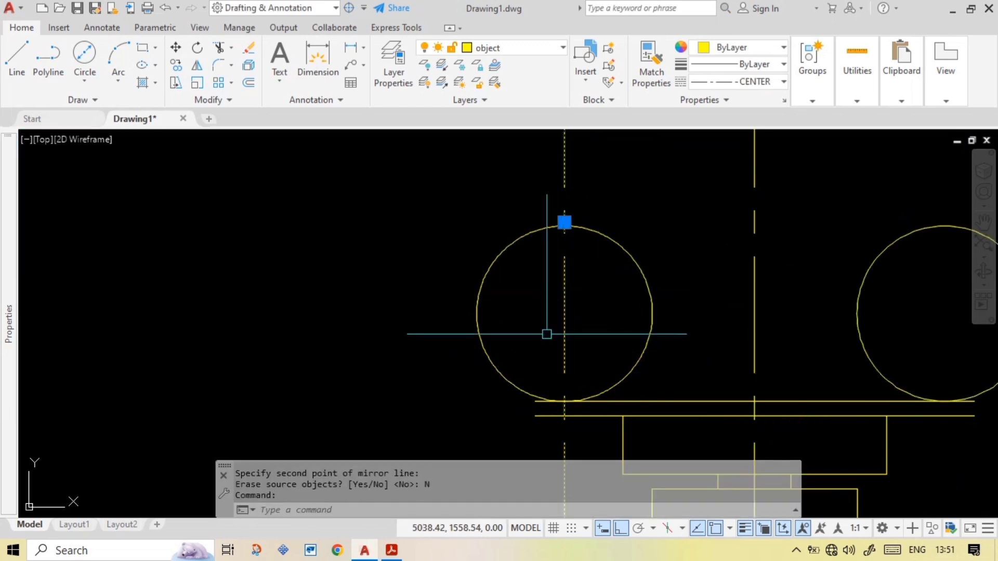
text(MI)
key(Return)
click(754, 401)
click(749, 384)
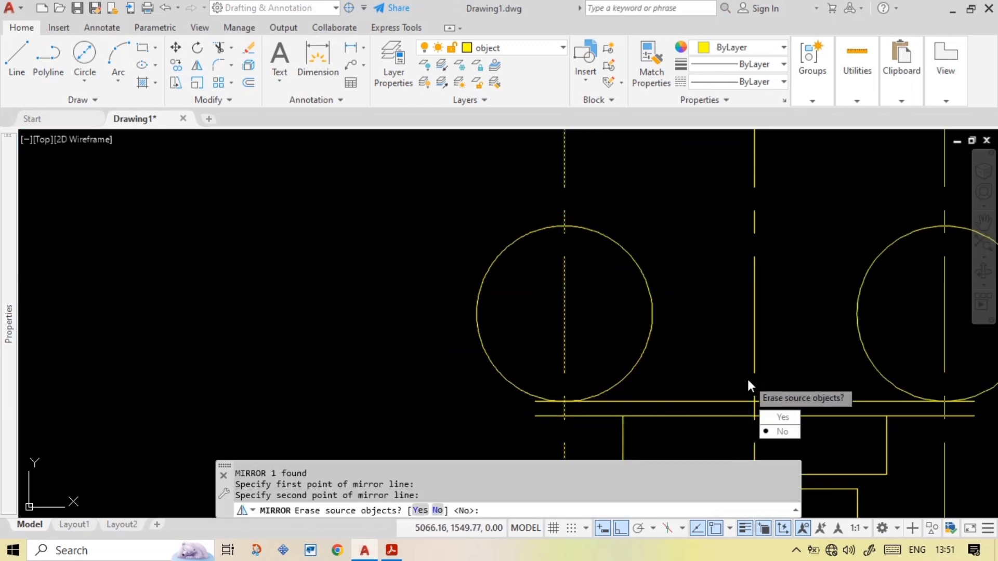
click(769, 431)
- Draw a horizontal construction line through the centre of the left circle
scroll(642, 334, down, 4)
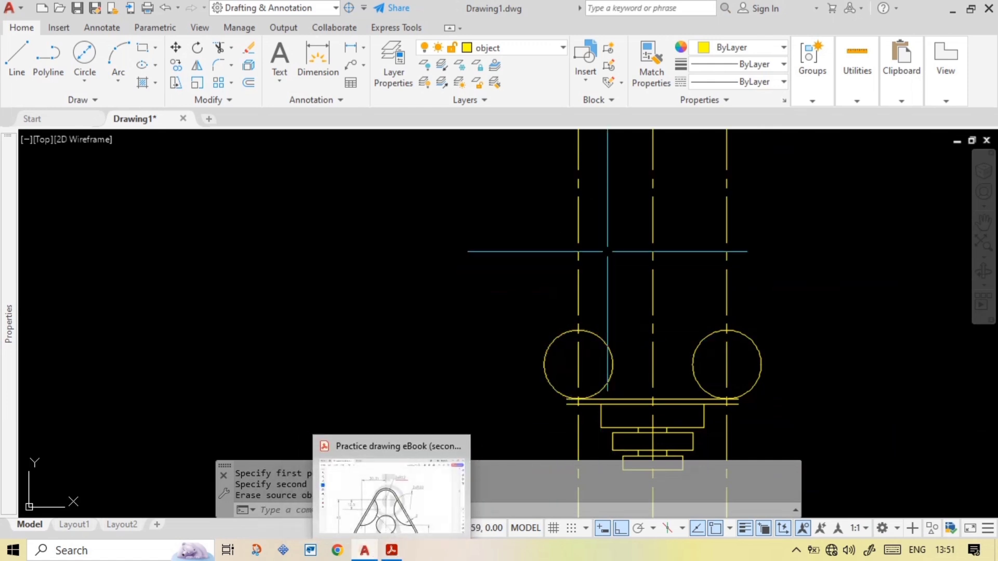
text(xl)
key(Return)
text(h)
key(Return)
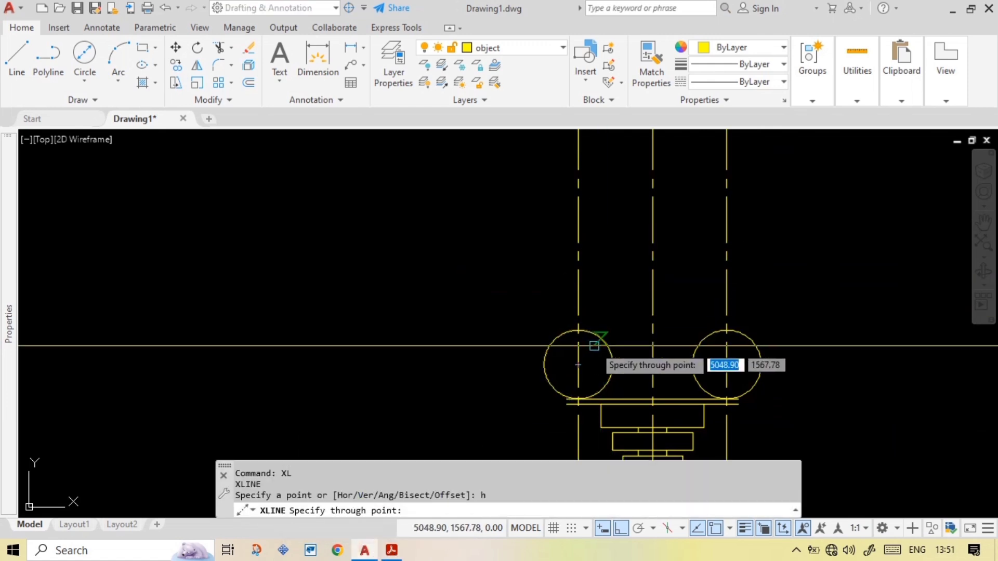
click(578, 375)
key(Escape)
- Offset the horizontal construction line upward by 45
text(o)
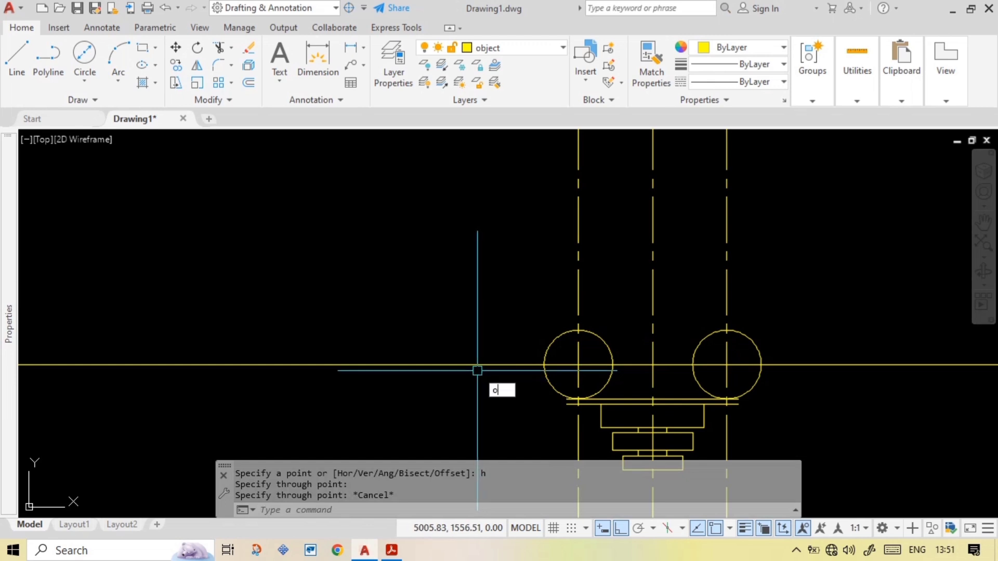
key(Return)
text(44)
key(Return)
click(478, 366)
click(496, 341)
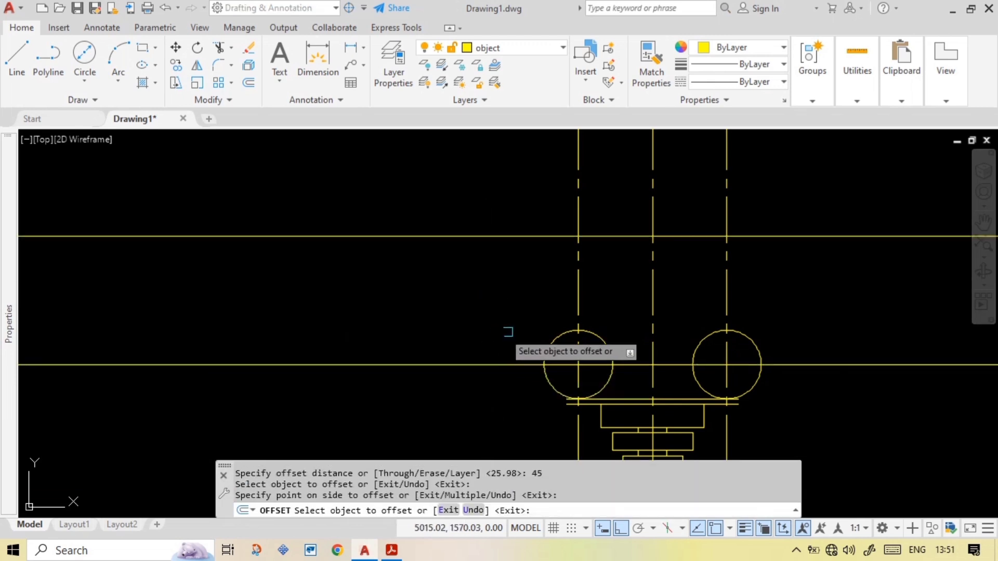
key(Escape)
- Switch to the PDF drawing and mark the top arc's centre line and the height of 45 with red lines
click(392, 550)
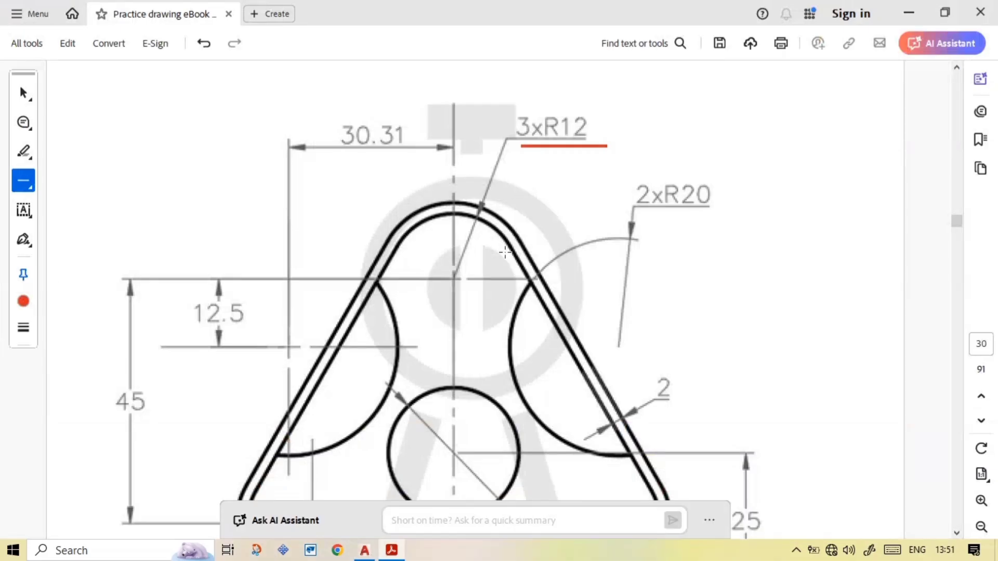
scroll(505, 252, down, 3)
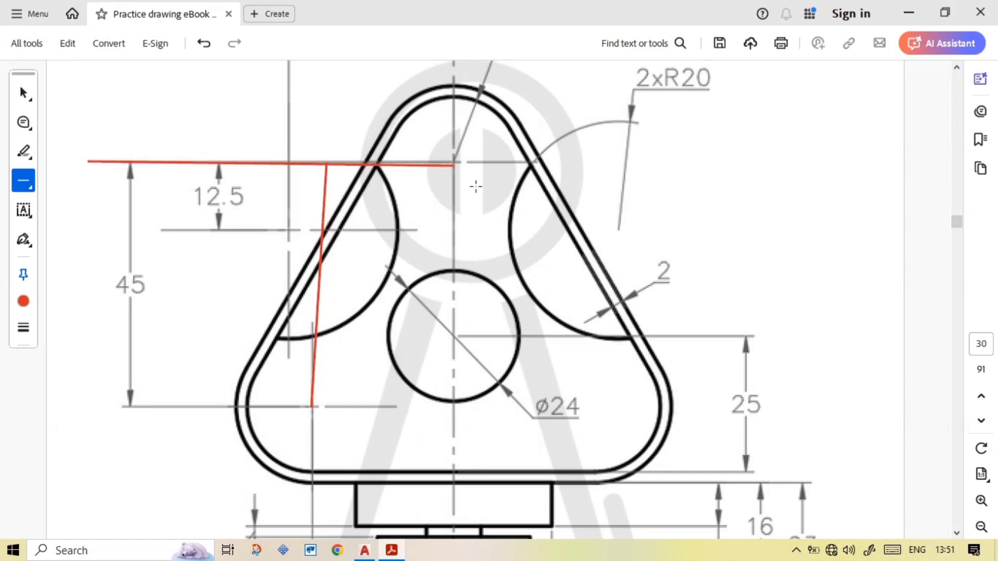
scroll(525, 94, up, 2)
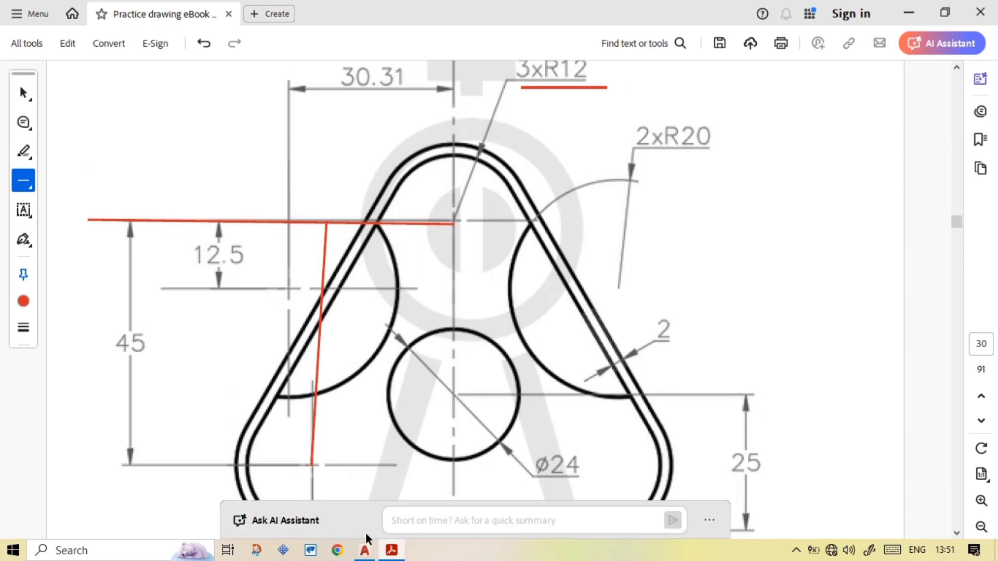
- Return to the AutoCAD drawing and draw a circle of radius 13 where the central centre line meets the upper construction line
click(365, 550)
middle_drag(625, 232, 575, 245)
text(c)
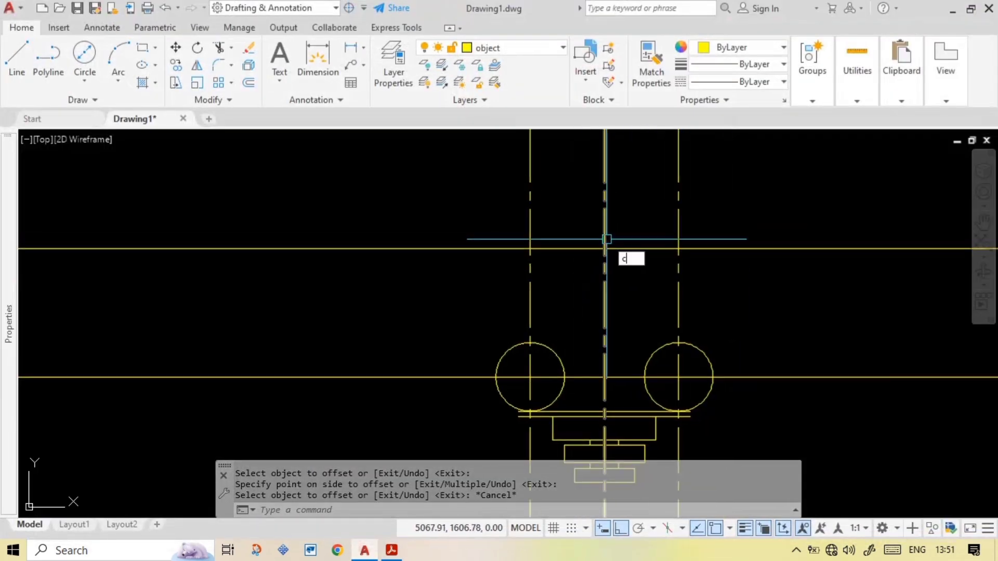
key(Return)
scroll(607, 236, up, 2)
click(601, 255)
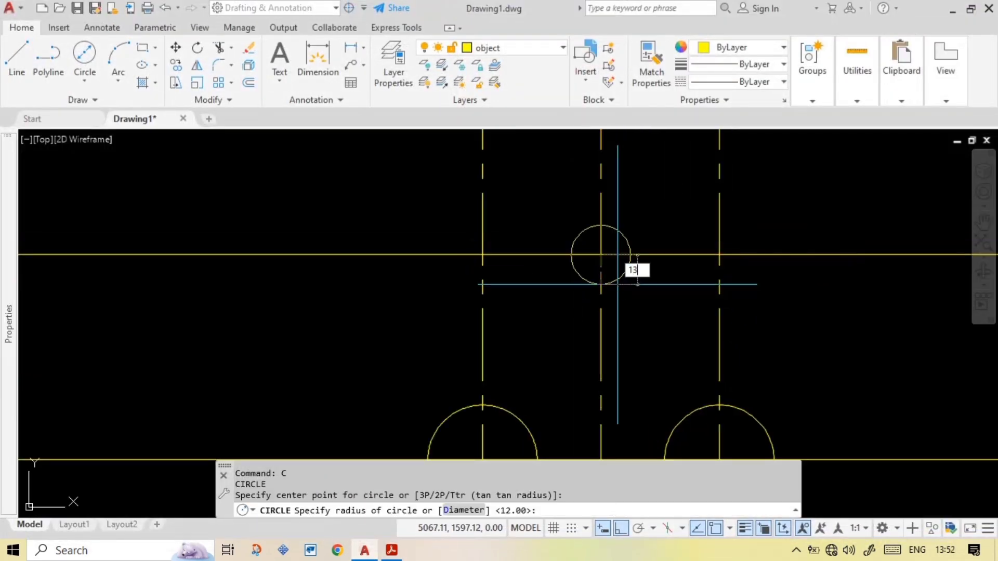
text(13)
key(Return)
scroll(634, 275, down, 2)
key(Escape)
scroll(639, 259, up, 2)
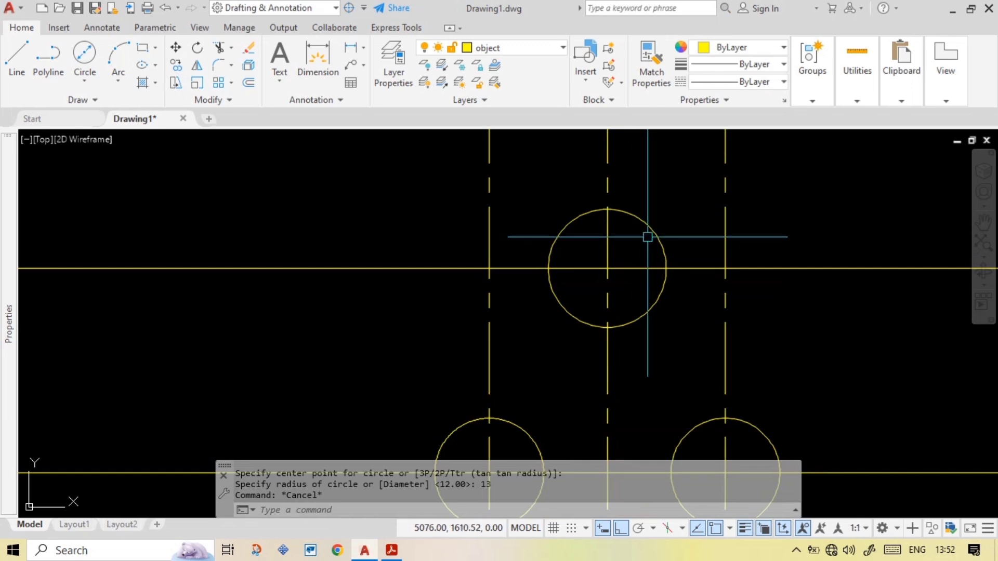
- Trim away the lower half of the top circle and the inner halves of the two lower circles
middle_drag(633, 313, 662, 225)
text(tr)
key(Return)
click(571, 287)
click(556, 327)
click(639, 285)
click(651, 324)
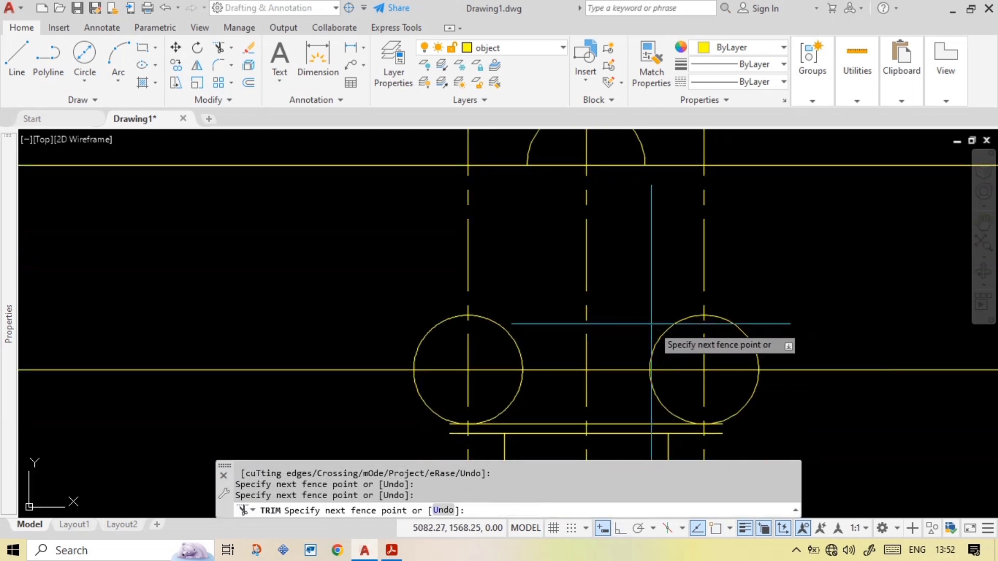
click(664, 388)
key(Return)
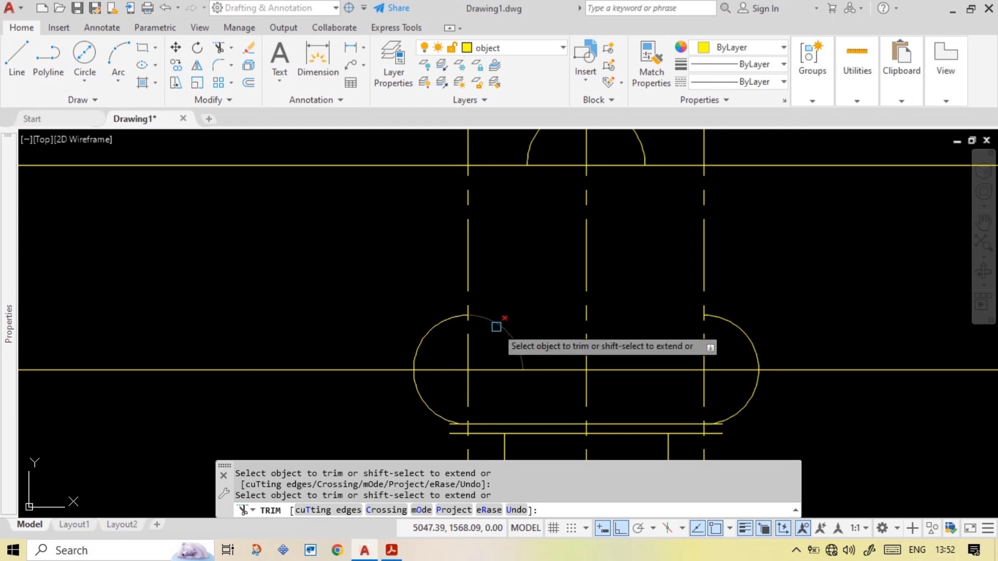
click(496, 327)
key(Escape)
- Trim both overhanging ends of the upper long horizontal line back to the two lower arcs
middle_drag(470, 405, 506, 323)
scroll(504, 341, up, 3)
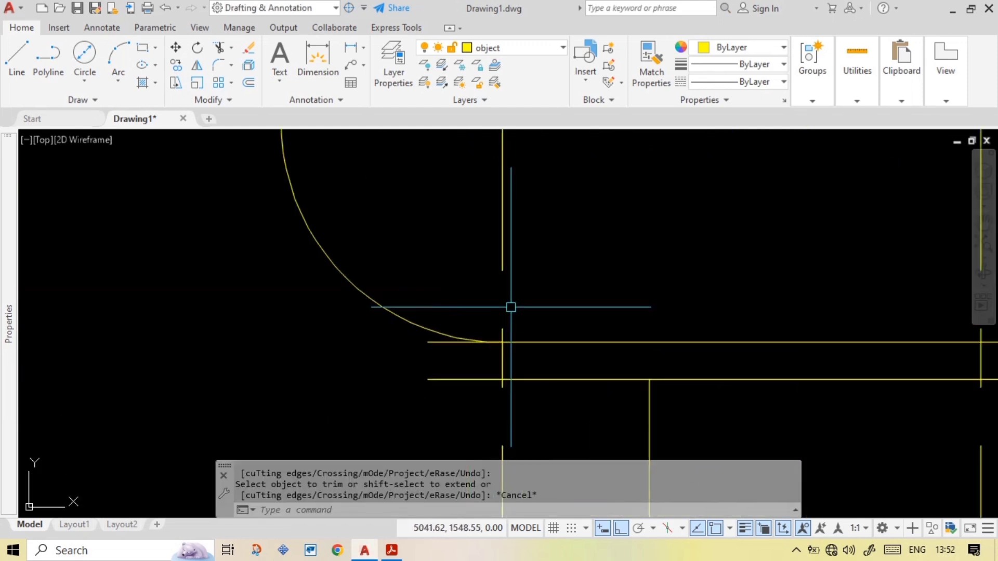
text(tr)
key(Return)
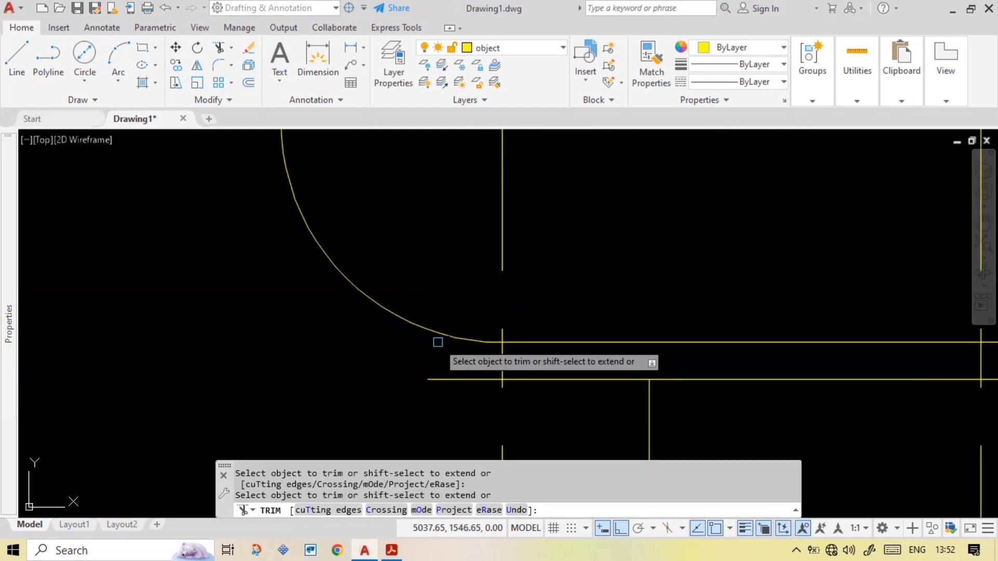
scroll(833, 369, down, 3)
scroll(707, 356, up, 2)
key(Escape)
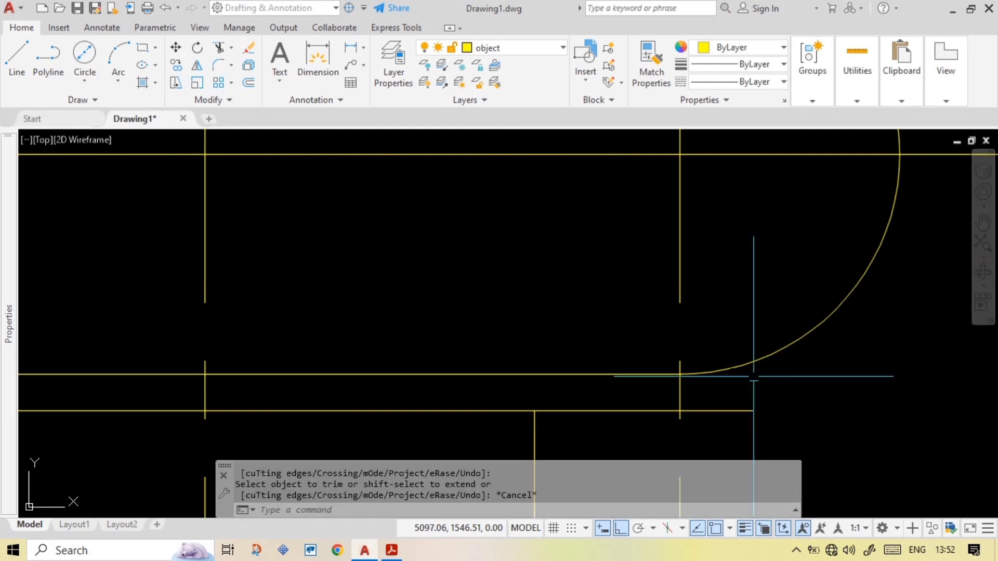
- Switch to the PDF drawing and mark the triangle's left slanted outer edge with a red line
scroll(753, 379, down, 5)
scroll(765, 301, up, 1)
middle_drag(667, 196, 685, 241)
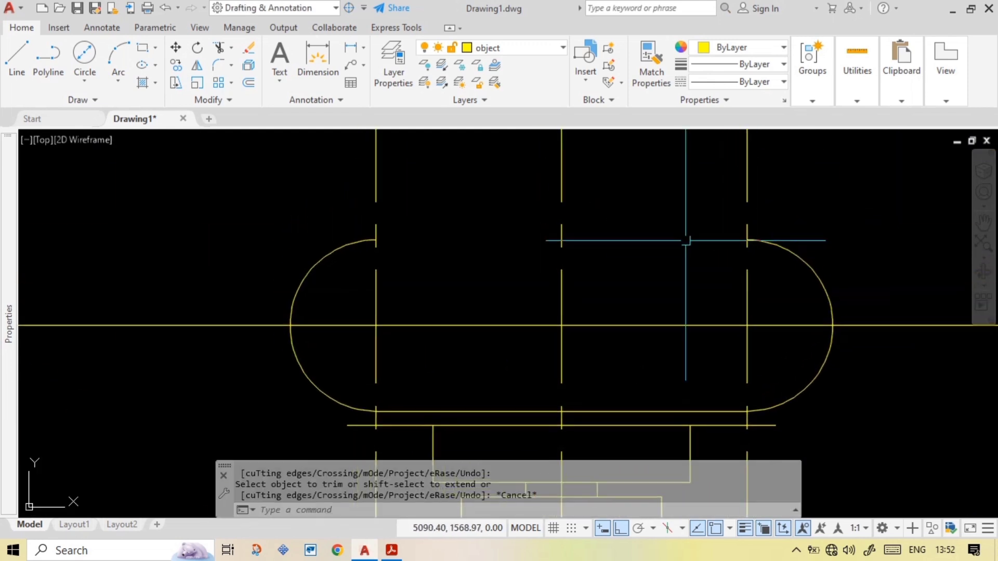
middle_drag(449, 245, 464, 291)
scroll(527, 199, down, 2)
middle_drag(529, 198, 575, 290)
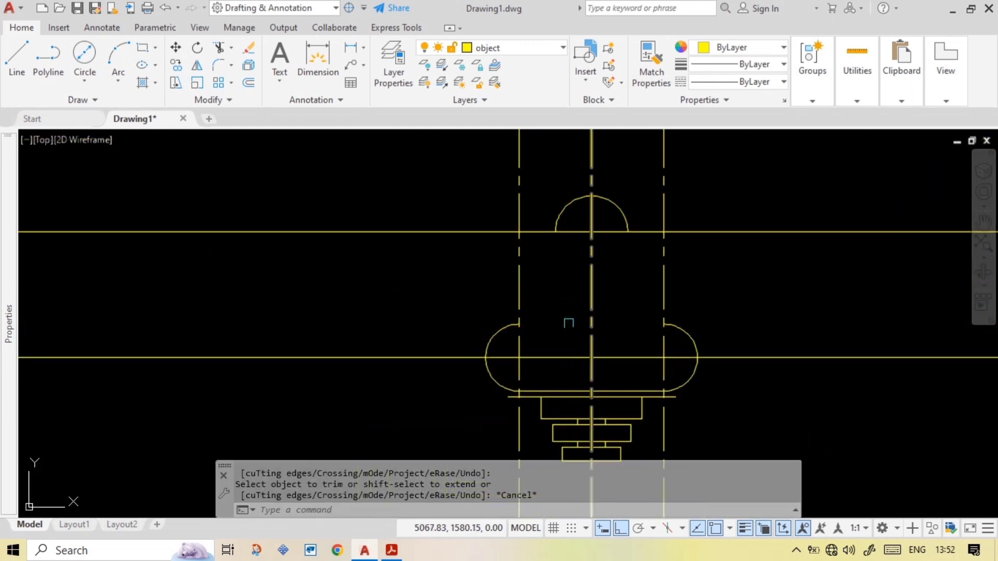
click(391, 550)
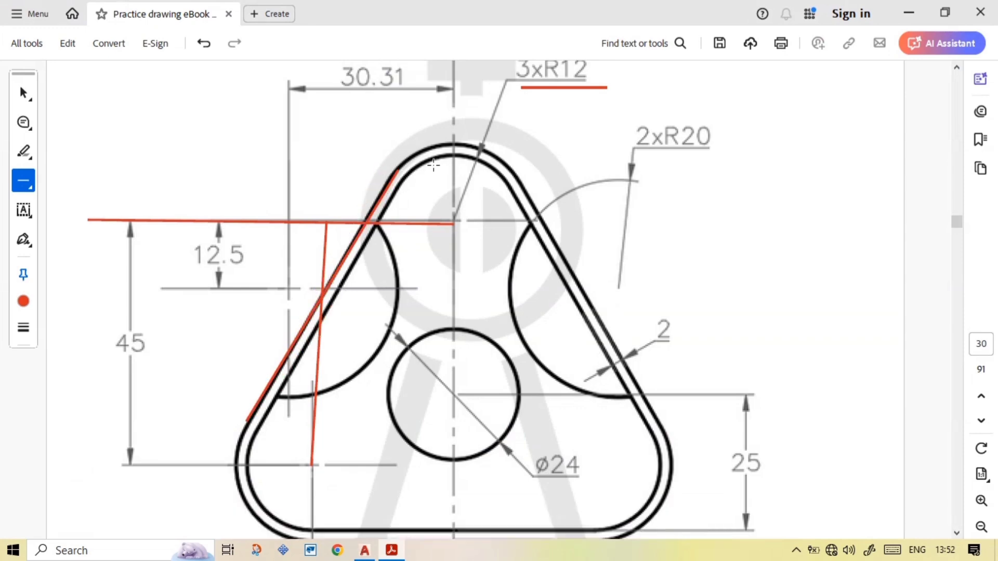
- Return to the AutoCAD drawing and draw a line from the lower-left arc's outermost point tangent to the top arc
click(365, 550)
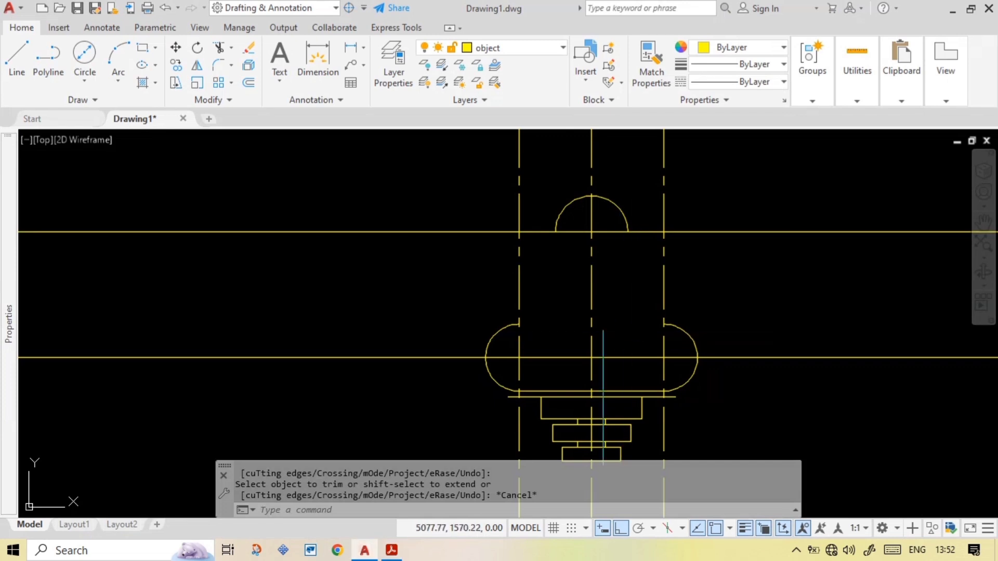
scroll(536, 239, up, 2)
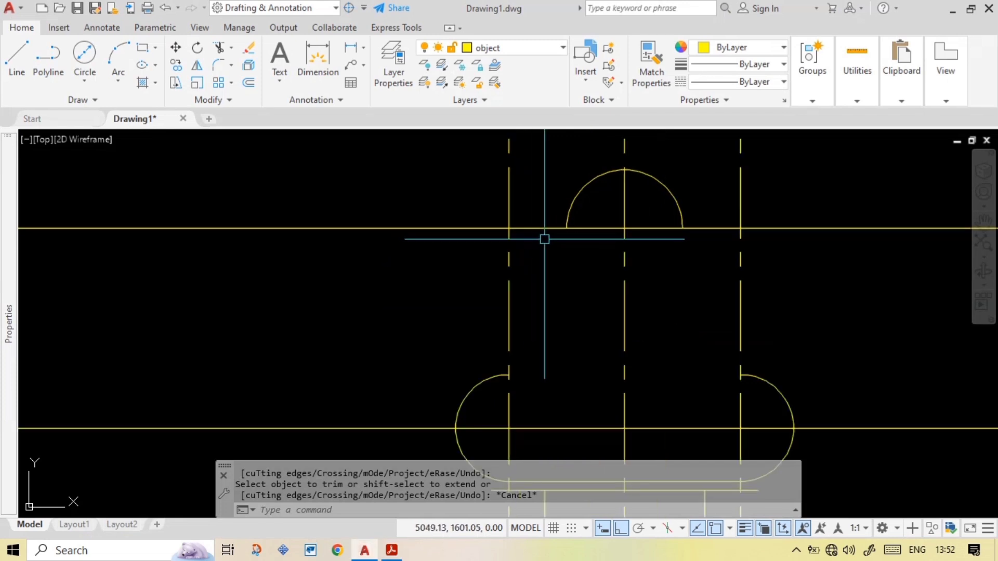
text(l)
key(Return)
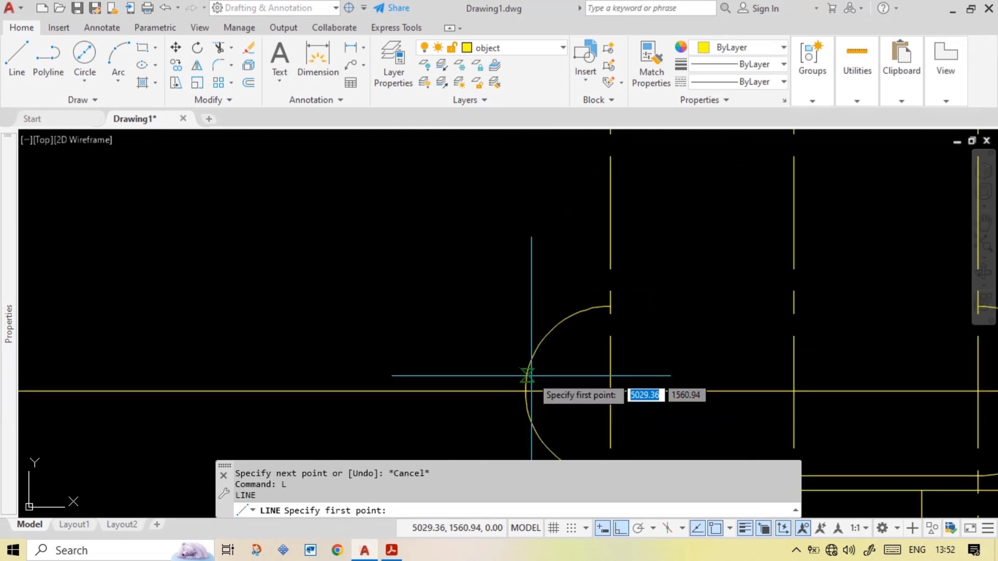
click(526, 391)
scroll(550, 357, down, 2)
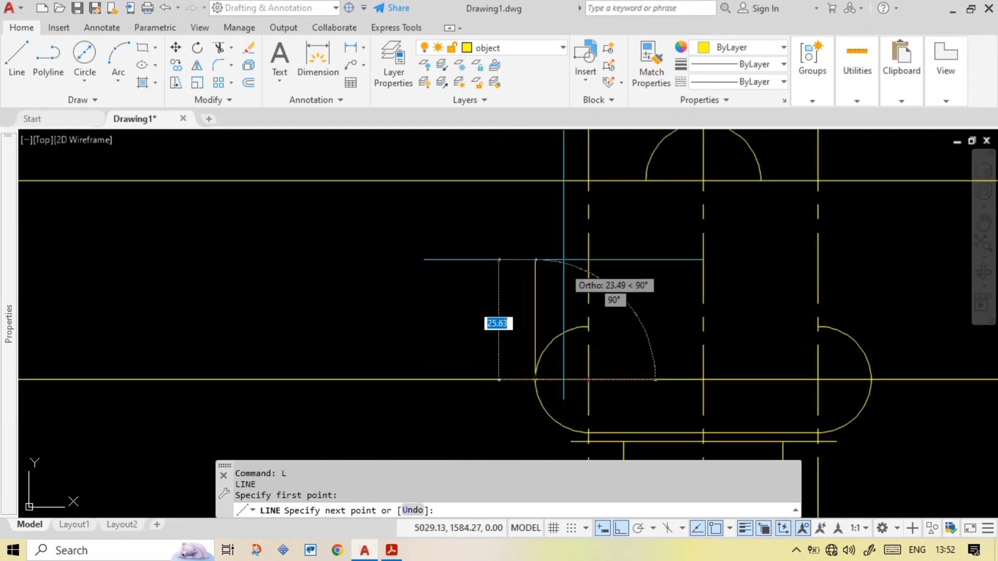
middle_drag(646, 148, 632, 240)
scroll(632, 240, up, 2)
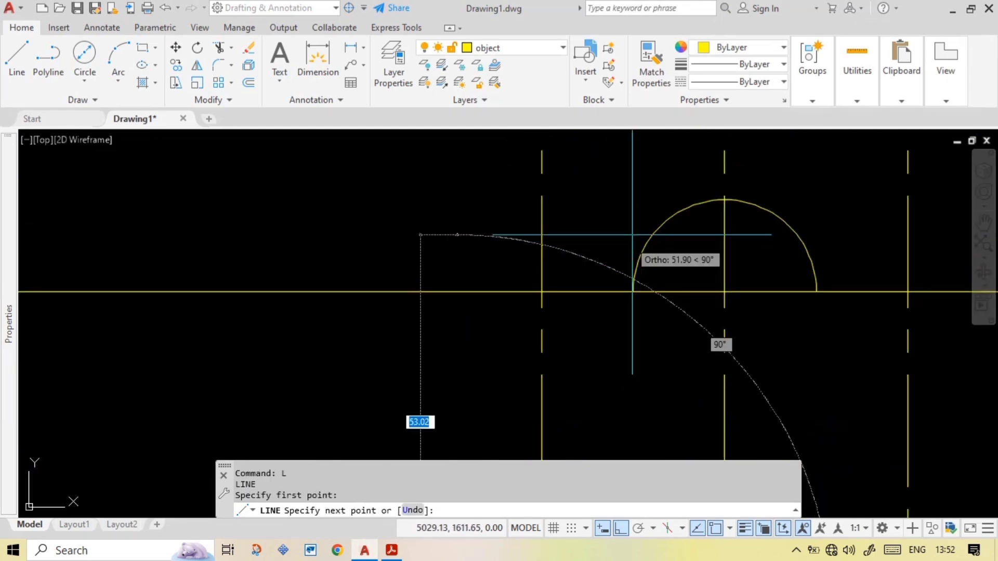
right_click(661, 225)
mouse_move(759, 315)
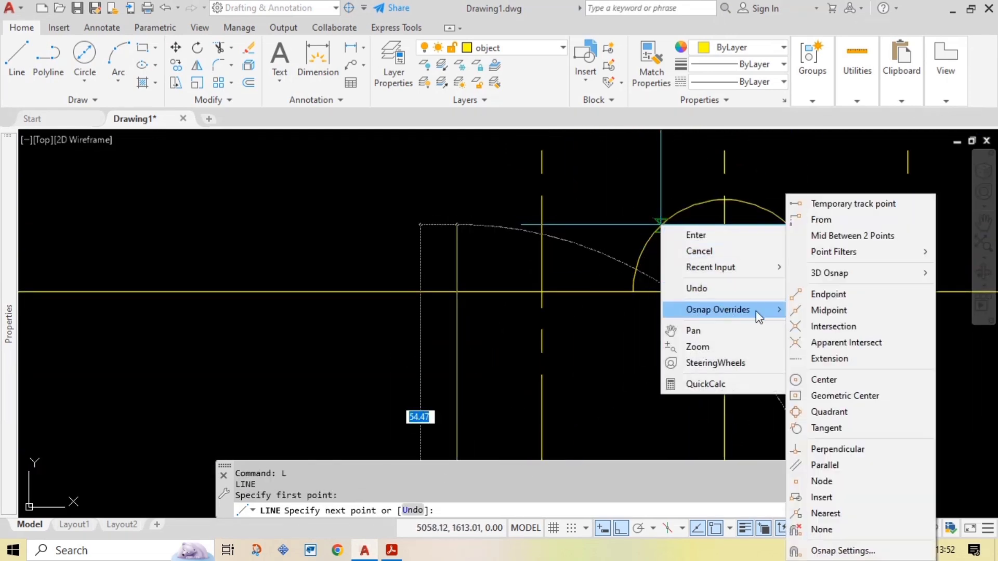
click(825, 435)
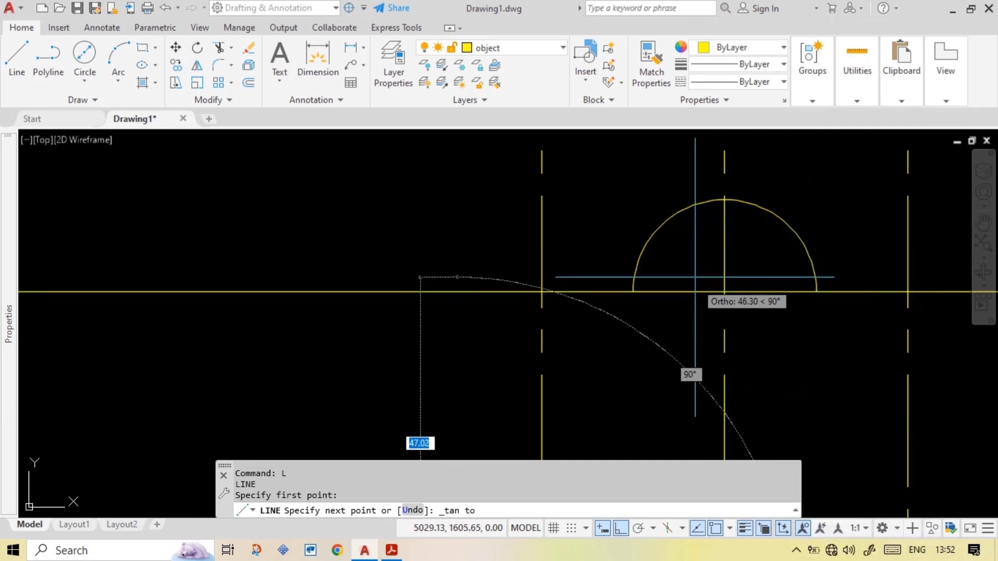
click(644, 248)
key(Escape)
scroll(658, 276, up, 2)
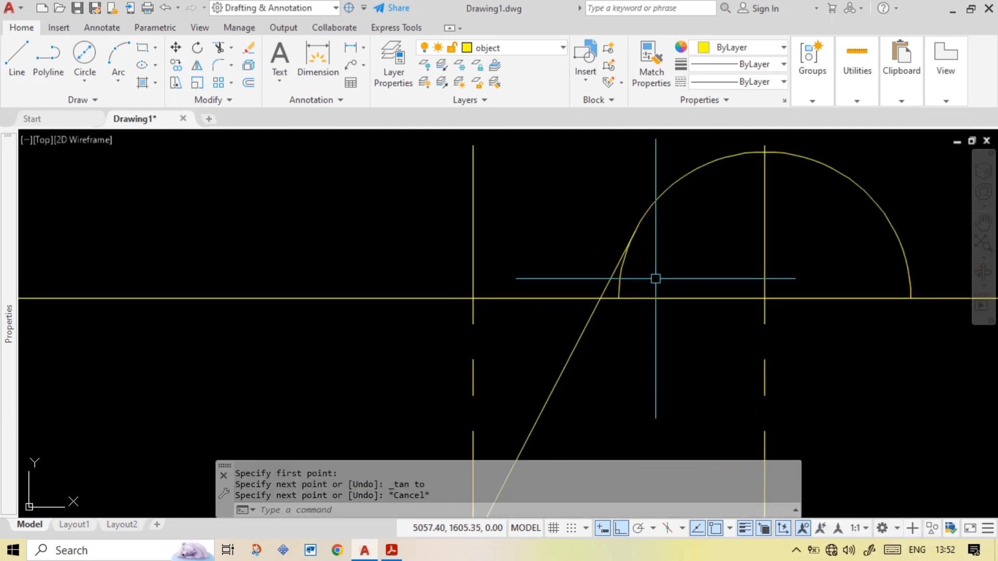
- Draw a line from the tangent point on the top arc tangent to the lower-left arc, and erase the first slanted line
text(l)
key(Return)
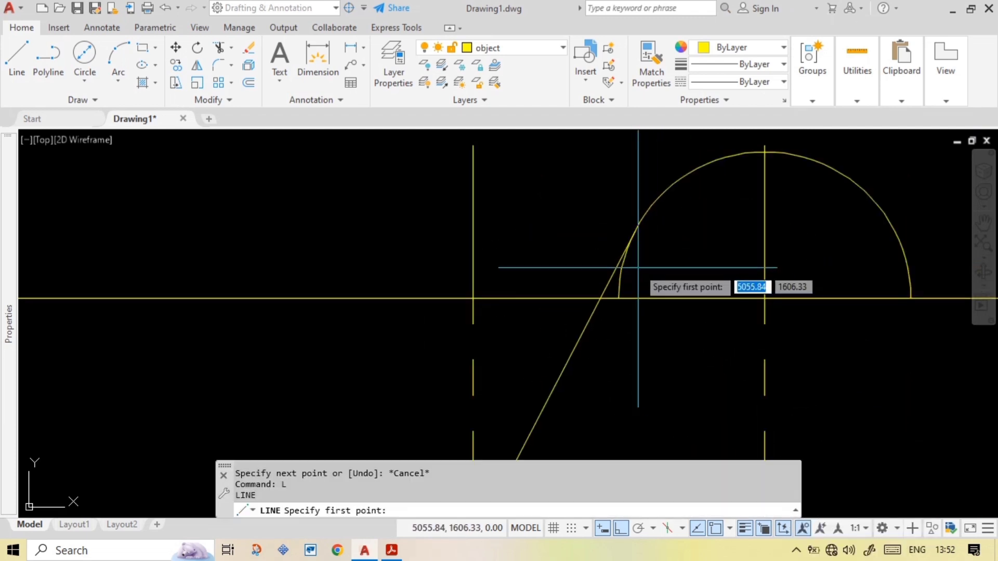
click(635, 231)
scroll(635, 231, down, 4)
scroll(588, 267, up, 4)
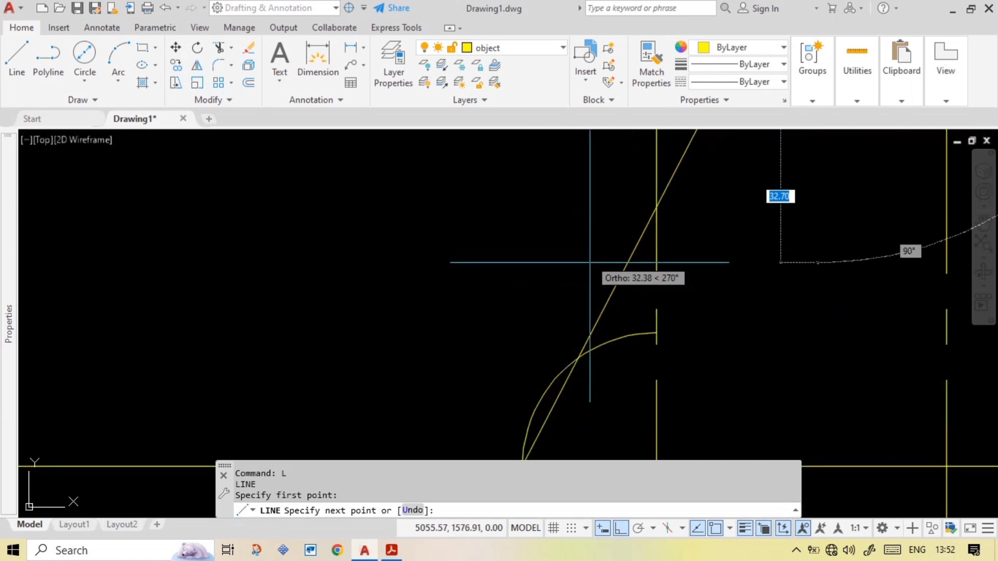
right_click(562, 372)
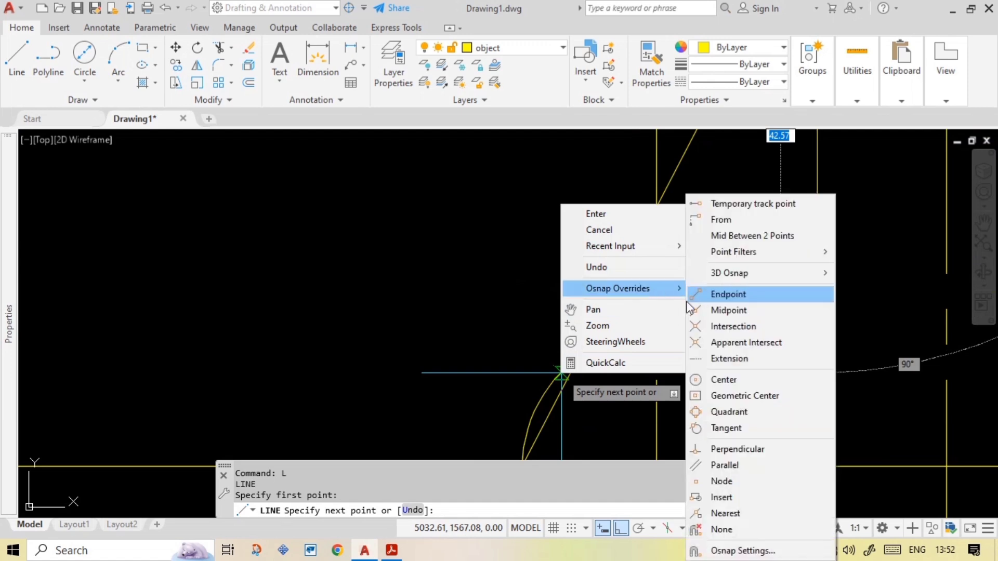
mouse_move(630, 289)
click(728, 427)
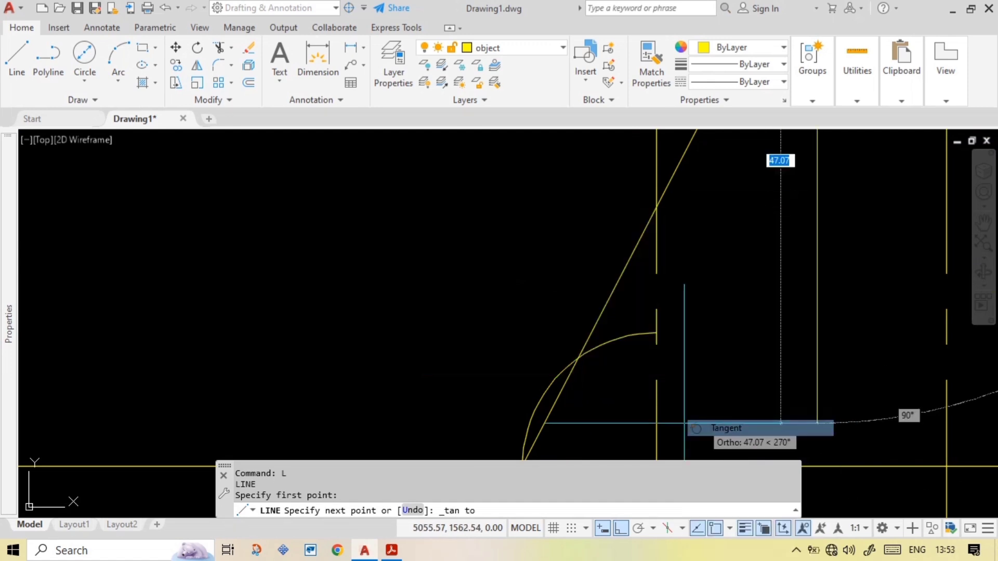
key(Escape)
click(557, 401)
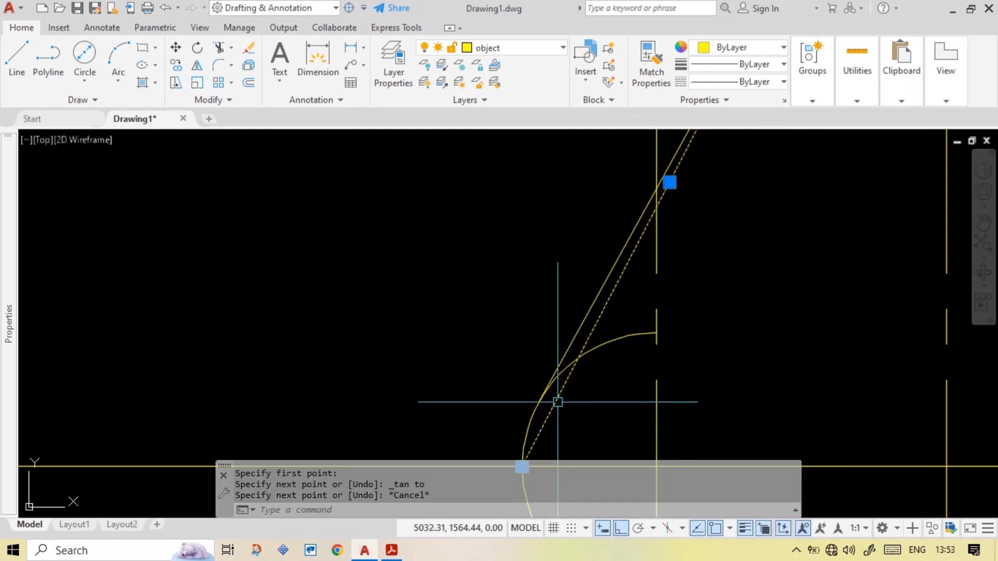
key(Delete)
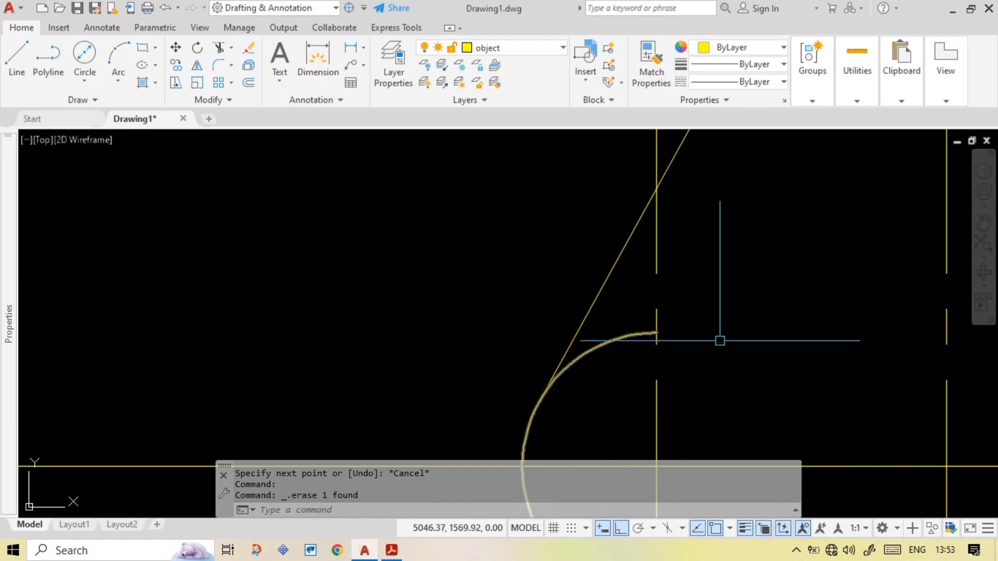
- Mirror the left slanted line about the central vertical centre line, keeping the original
scroll(723, 312, down, 3)
scroll(713, 265, up, 5)
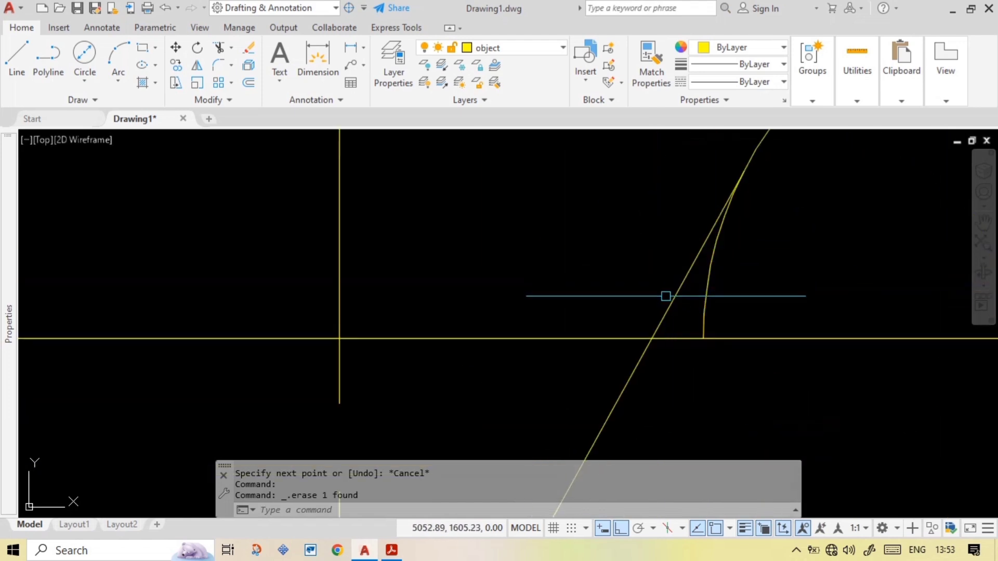
click(667, 296)
scroll(677, 273, down, 2)
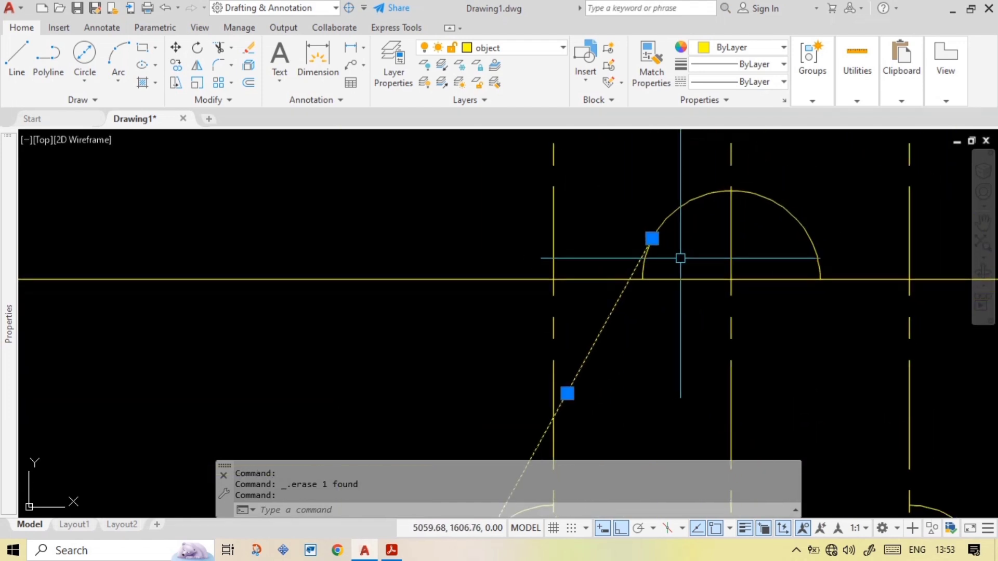
text(mi)
key(Return)
click(731, 279)
click(731, 256)
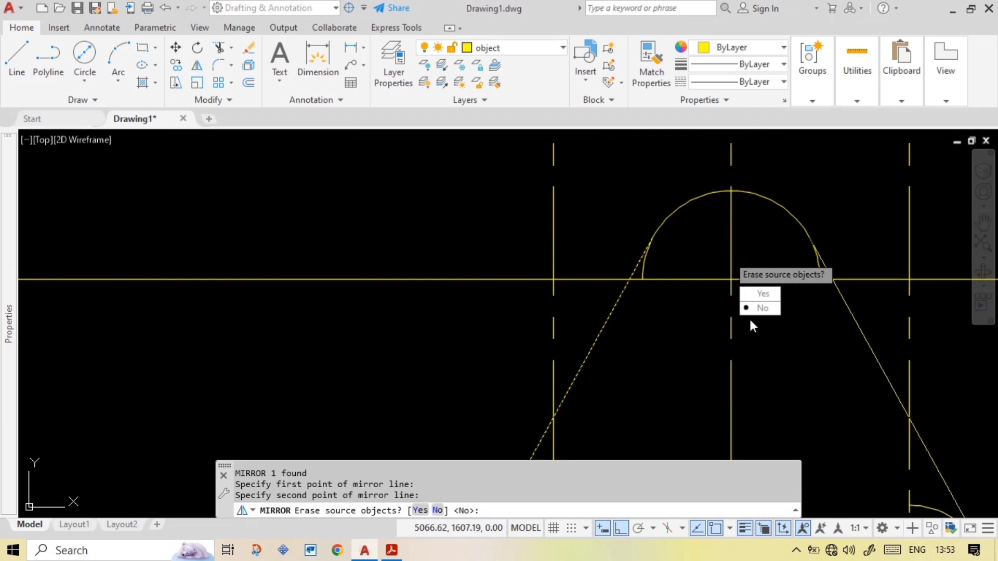
text(N)
key(Return)
- Trim the surplus arc ends inside and beyond the slanted lines' tangent points on the top and two lower arcs
text(tr)
key(Return)
scroll(654, 244, up, 4)
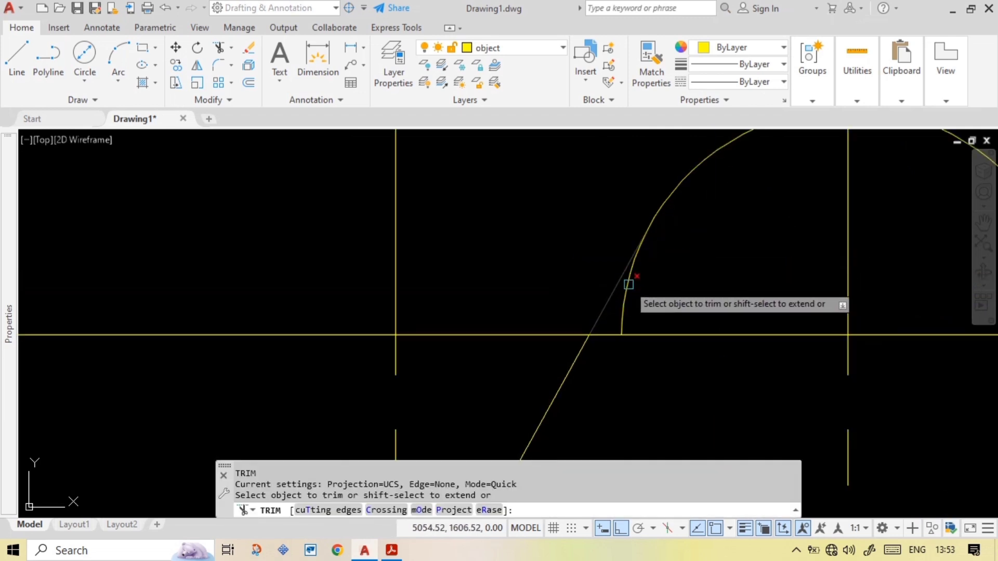
click(646, 257)
scroll(777, 279, down, 2)
scroll(780, 317, down, 3)
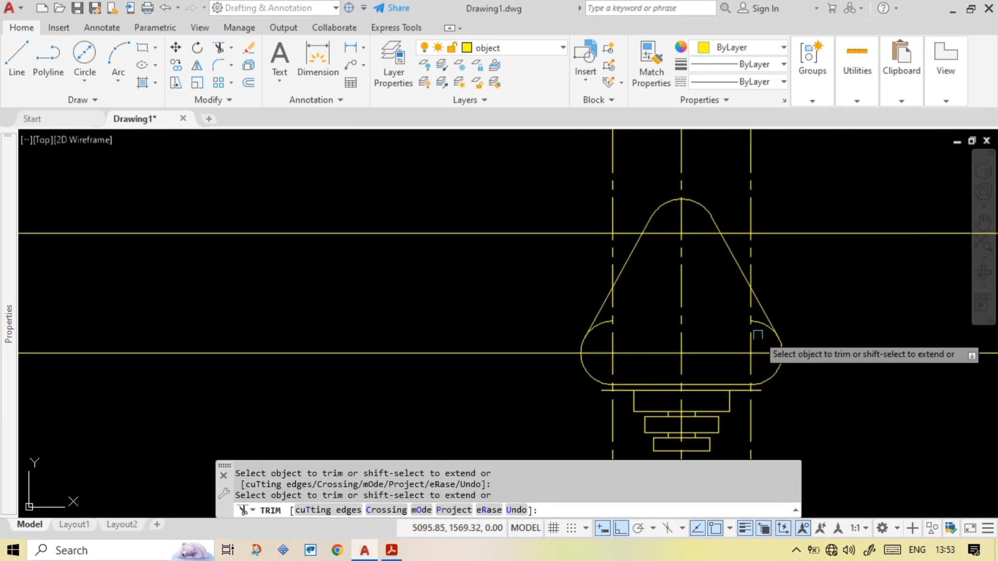
scroll(754, 268, up, 3)
click(755, 205)
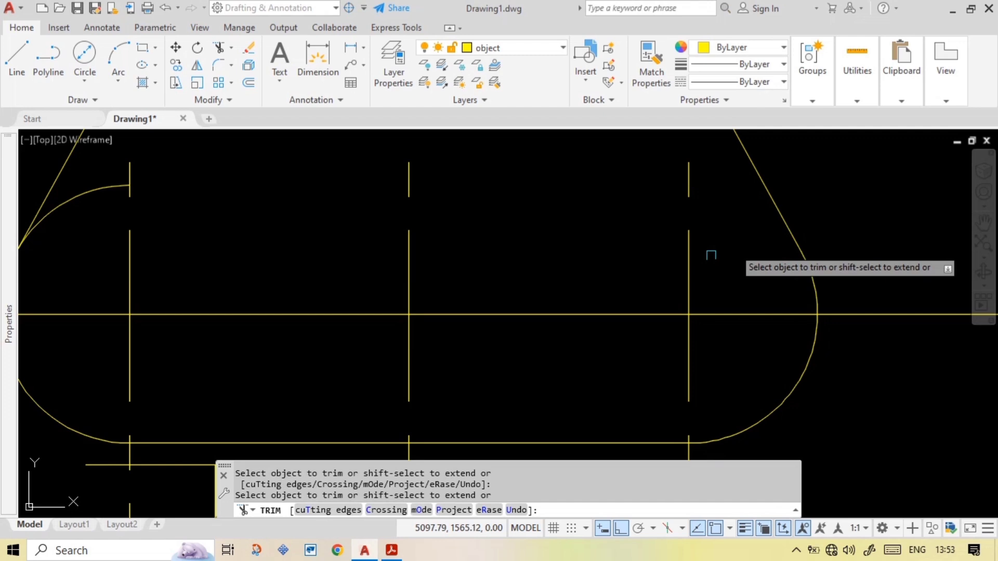
click(78, 204)
key(Escape)
- Join the two slanted lines, the three corner arcs and the lower horizontal line into one closed triangular polyline
scroll(391, 266, down, 1)
middle_drag(526, 261, 695, 302)
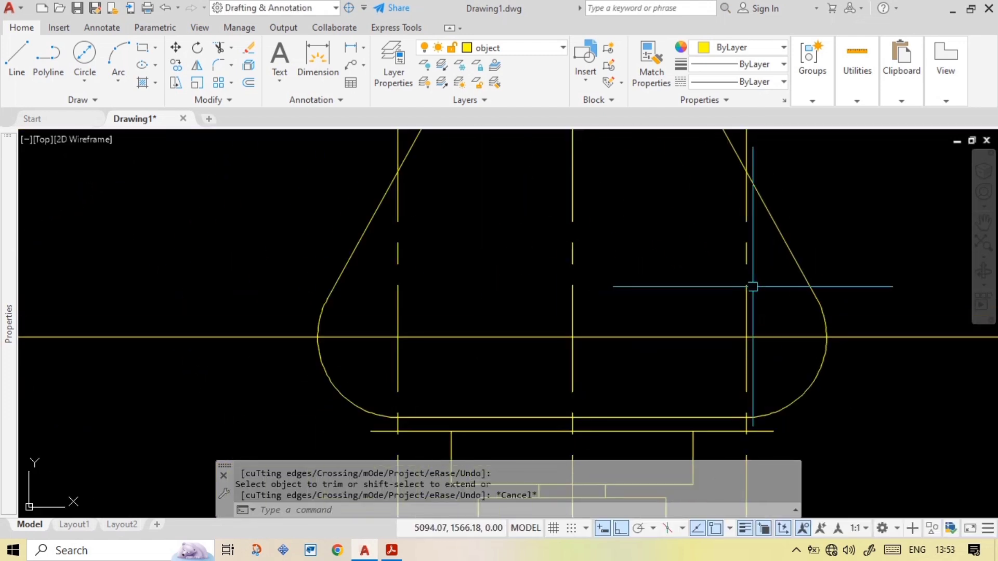
click(835, 293)
click(803, 296)
click(434, 416)
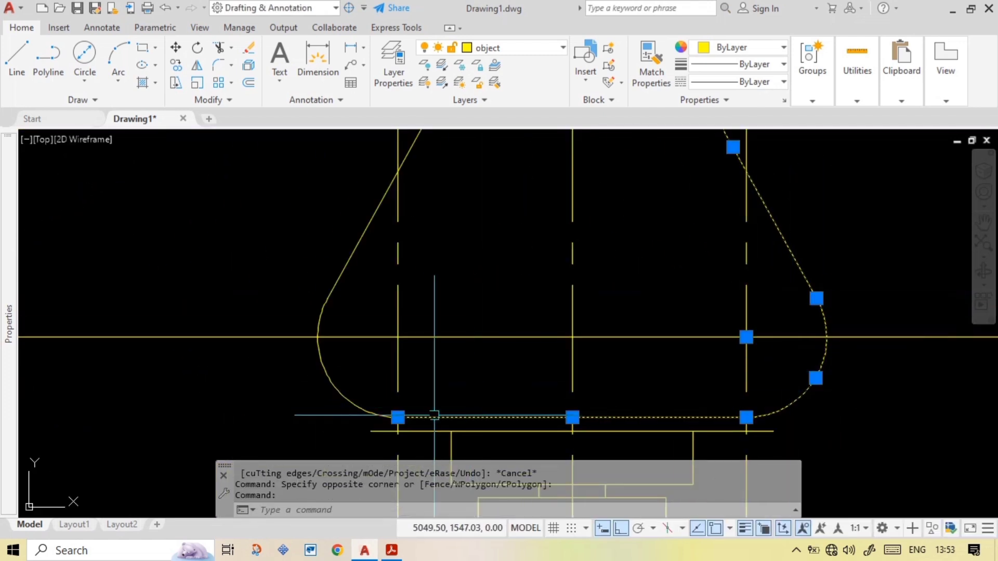
click(363, 401)
click(278, 390)
click(354, 259)
click(333, 246)
scroll(619, 291, down, 1)
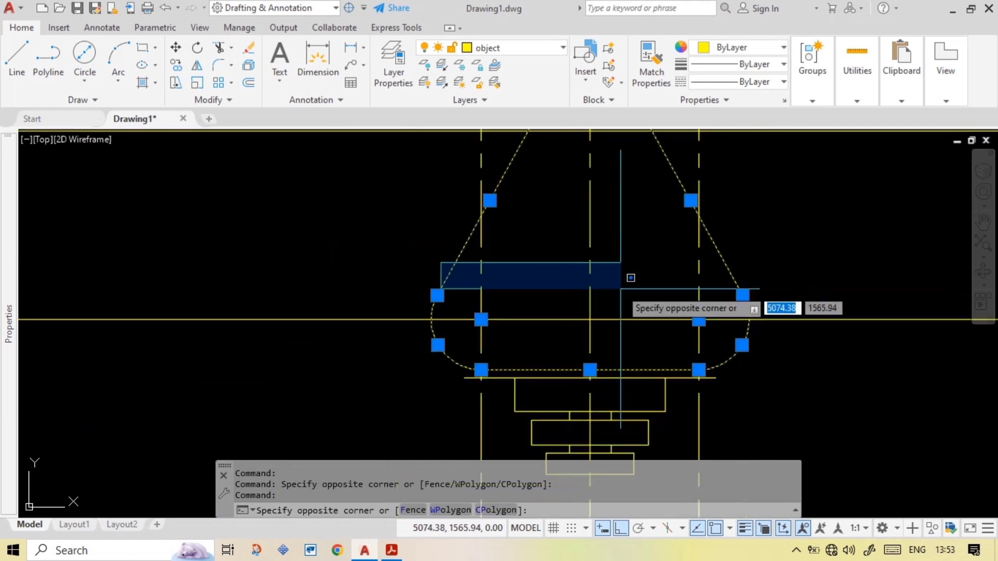
click(449, 272)
middle_drag(572, 226, 539, 338)
scroll(560, 213, up, 1)
click(600, 172)
click(581, 236)
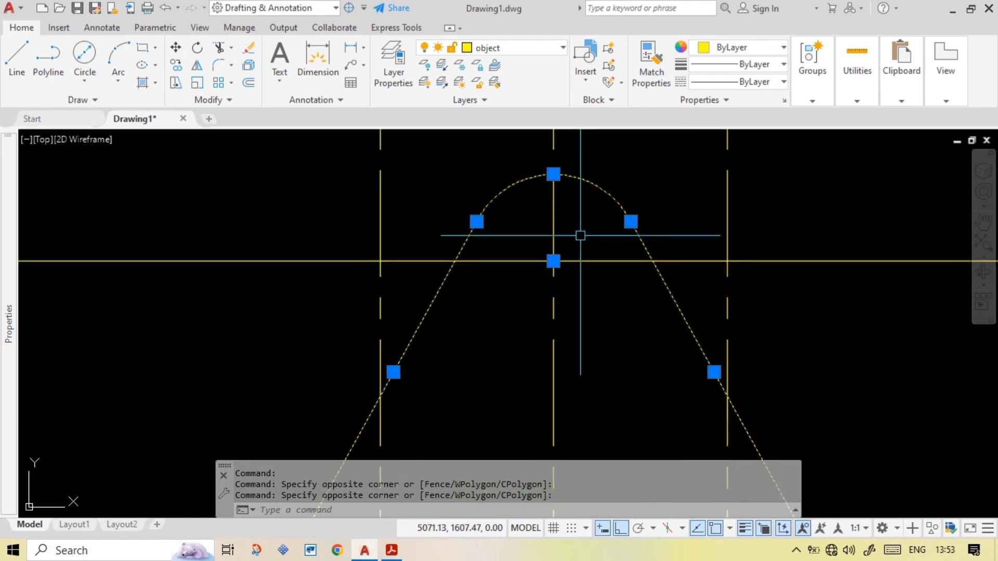
text(j)
key(Return)
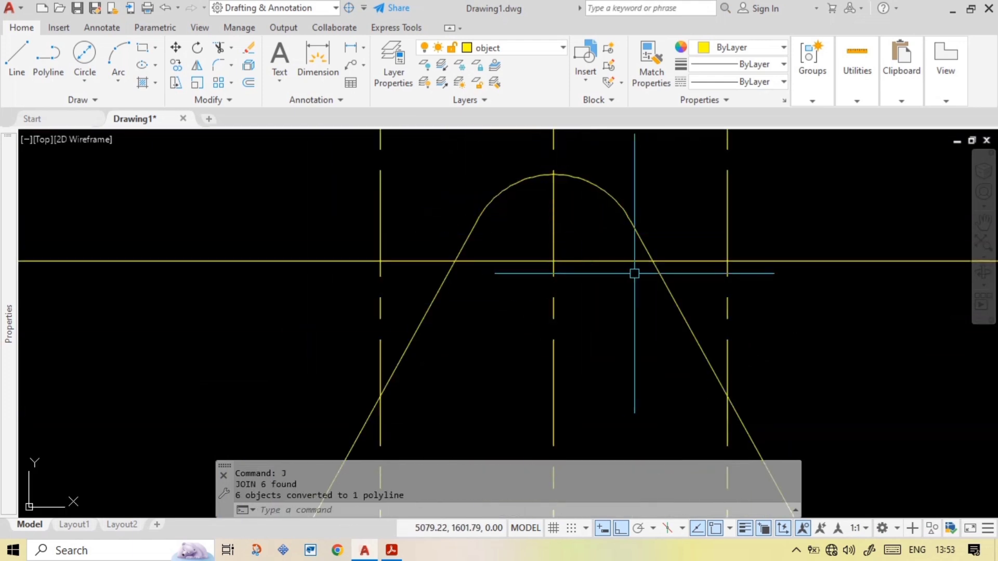
- Offset the rounded triangular polyline outward by 2
scroll(647, 243, down, 4)
scroll(751, 352, up, 2)
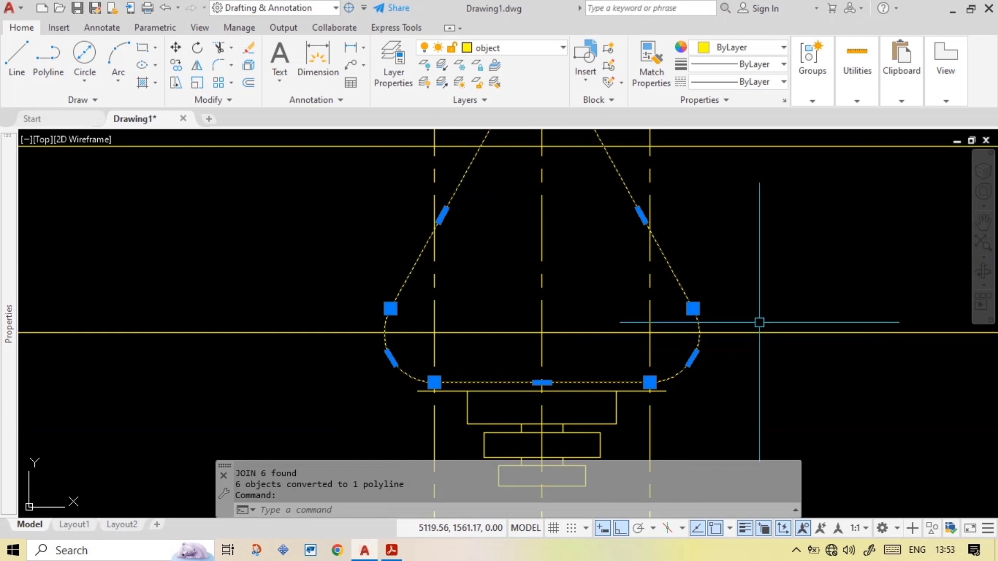
key(Escape)
scroll(714, 297, up, 1)
click(673, 314)
click(648, 341)
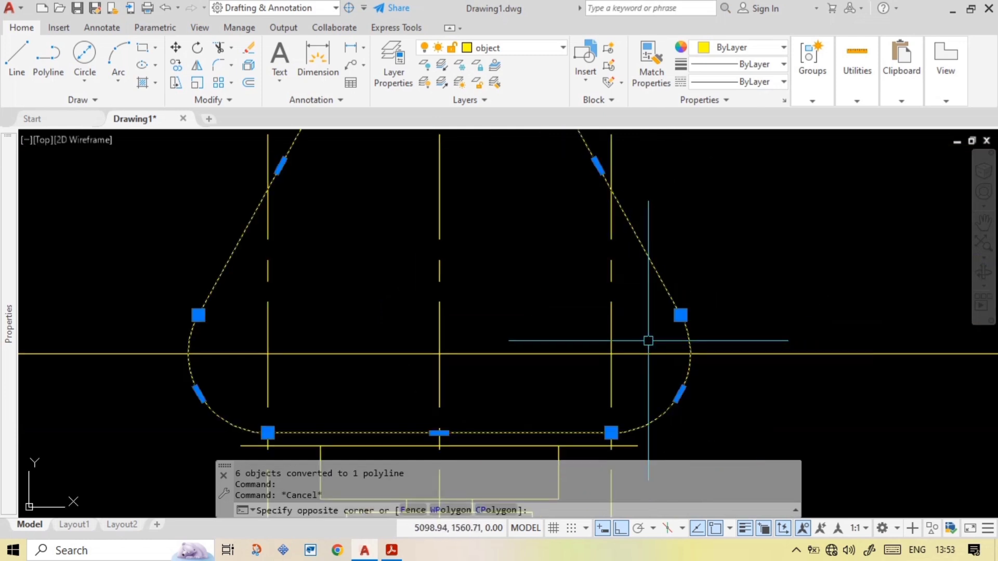
text(o)
key(Return)
key(Return)
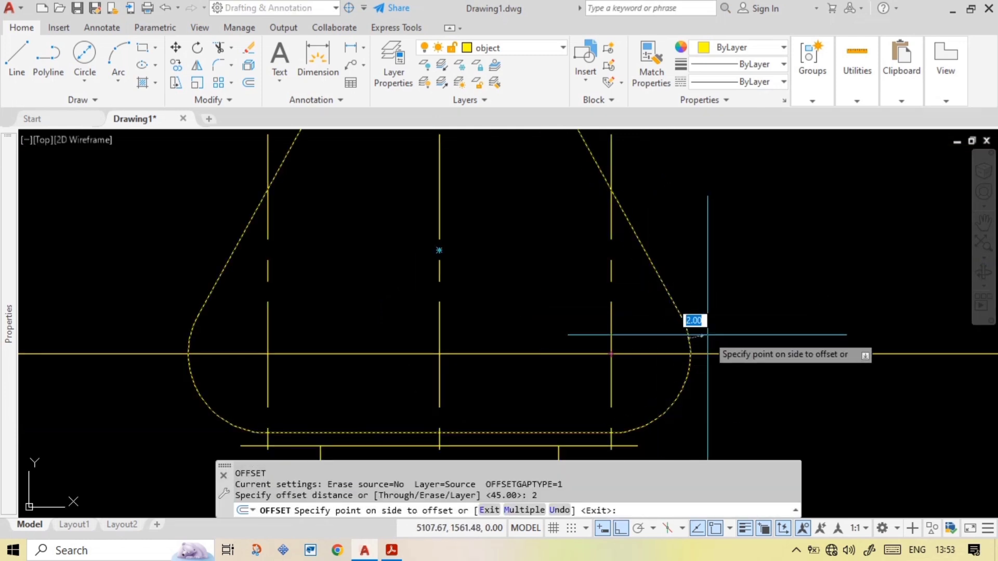
click(695, 338)
middle_drag(641, 442, 712, 356)
key(Escape)
- Erase the overhanging horizontal line that runs along the outer outline's bottom edge above the first base block
scroll(712, 356, up, 3)
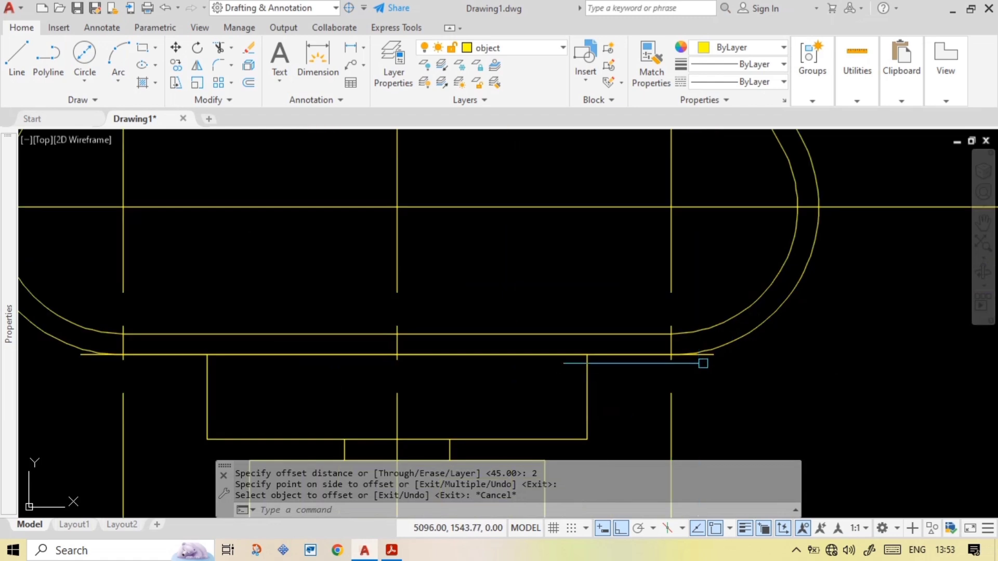
click(709, 352)
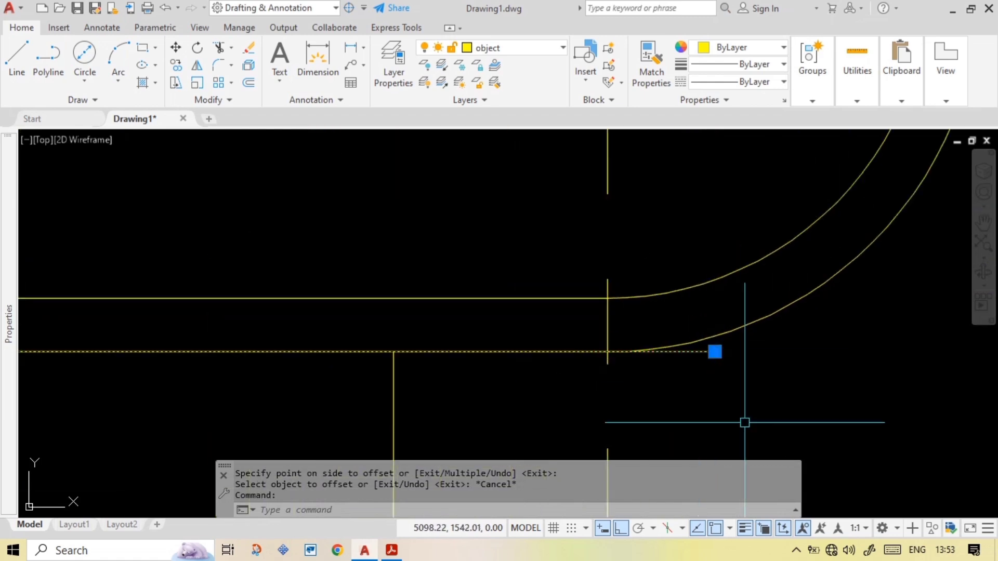
key(Delete)
scroll(728, 426, down, 4)
scroll(749, 414, up, 1)
scroll(749, 411, down, 2)
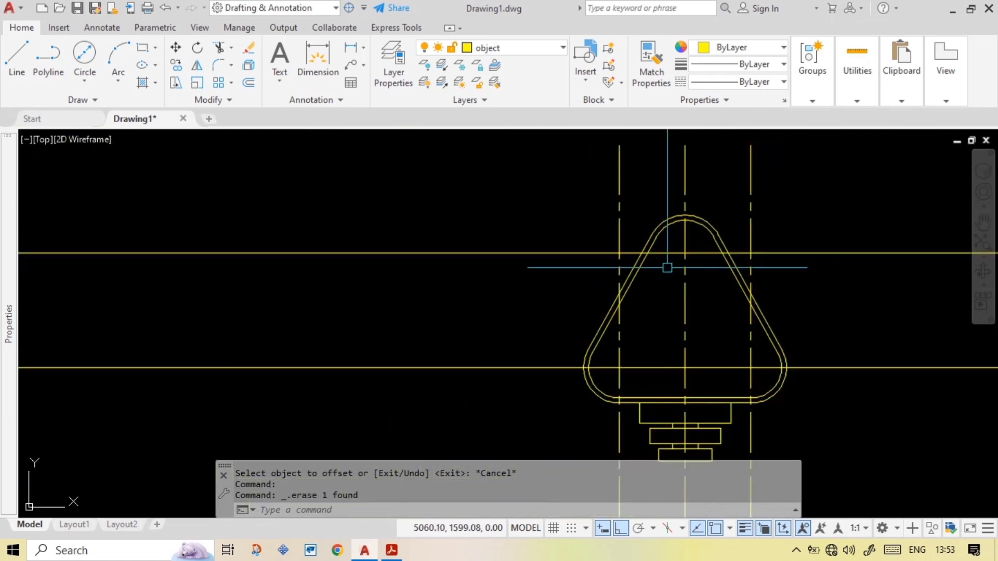
- Erase the two outer vertical centre lines on either side of the central one
click(665, 225)
key(Escape)
key(Escape)
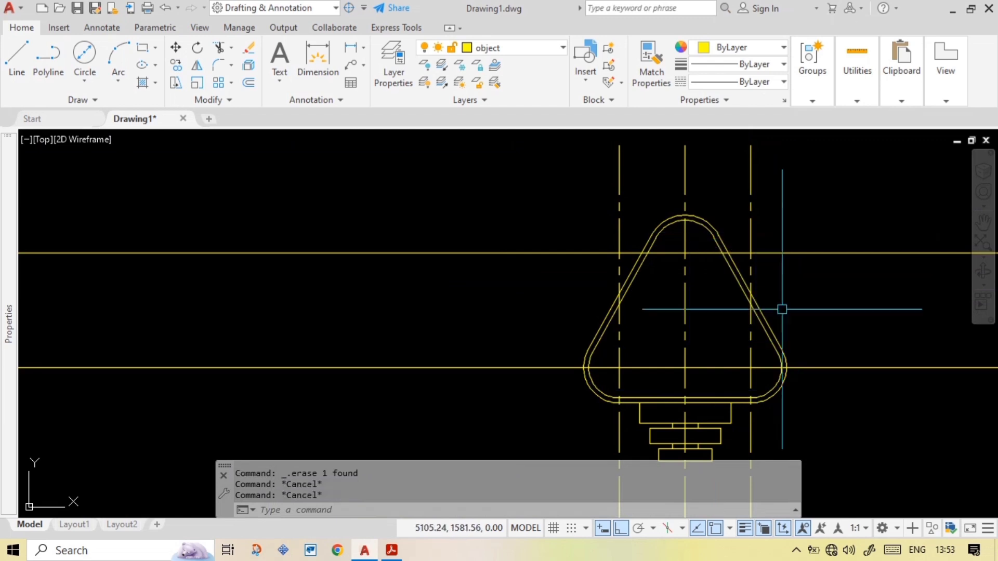
click(619, 236)
click(556, 212)
click(557, 212)
click(765, 222)
click(742, 211)
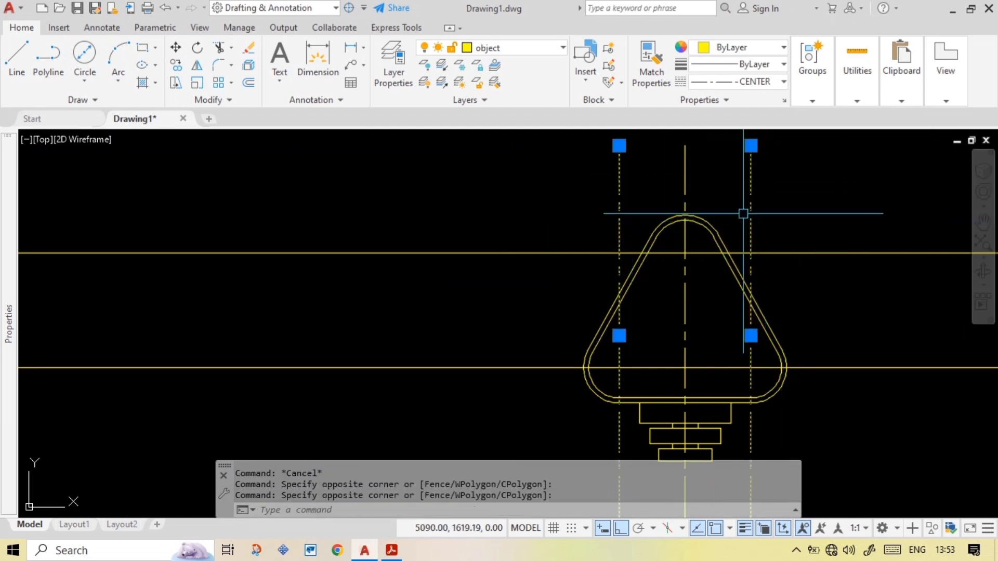
key(Delete)
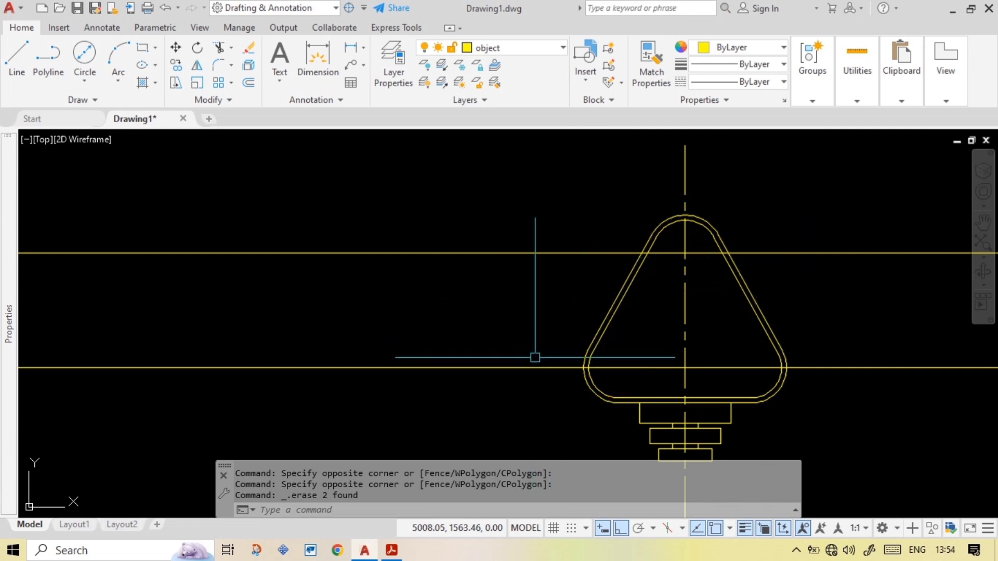
- Erase the lower horizontal construction line through the triangle's bottom corner arcs
key(Escape)
key(Escape)
click(477, 366)
click(448, 401)
key(Delete)
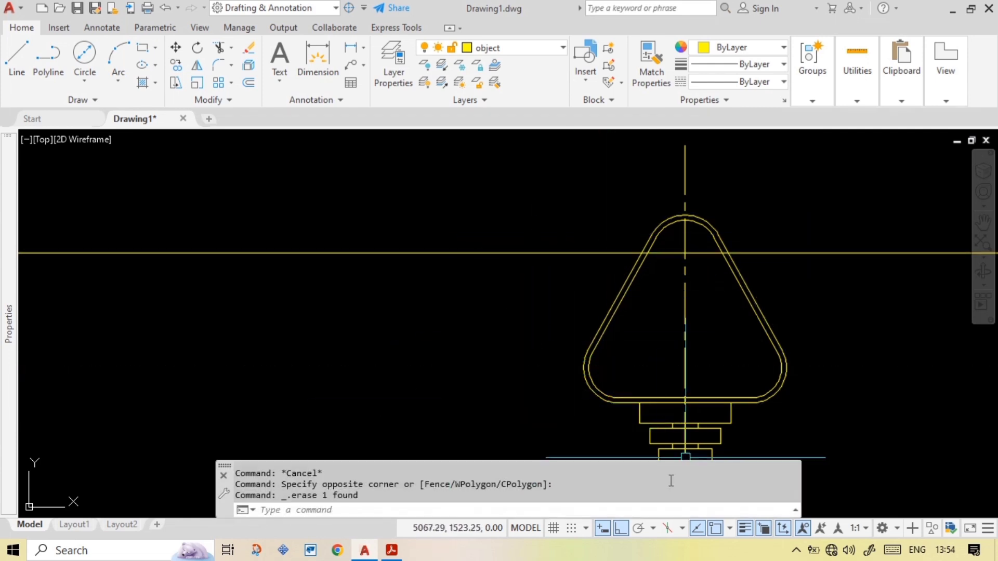
- Switch to the PDF practice drawing and examine the dimensions that locate the left side arc's centre, then return to AutoCAD
click(392, 550)
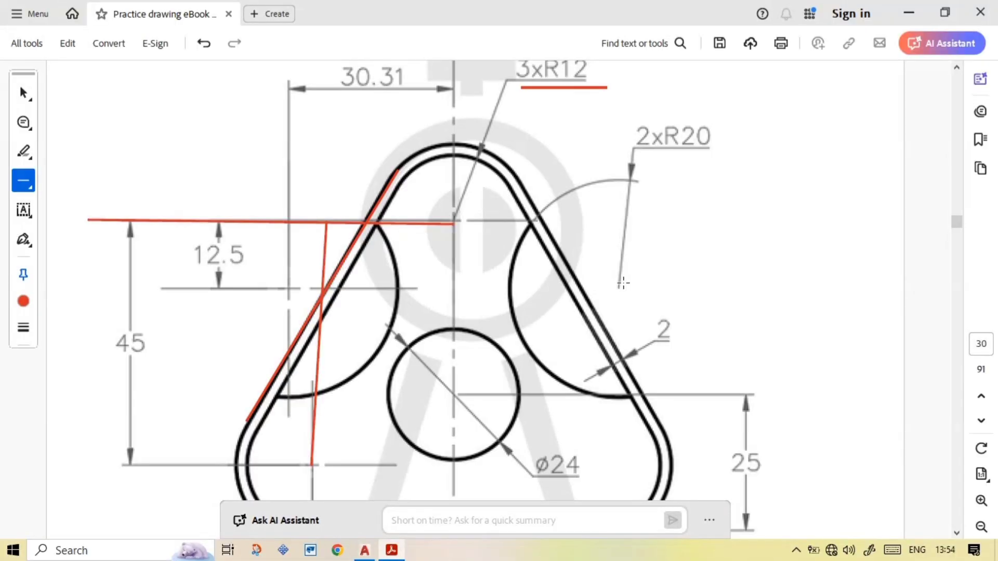
ctrl+scroll(454, 266, up, 3)
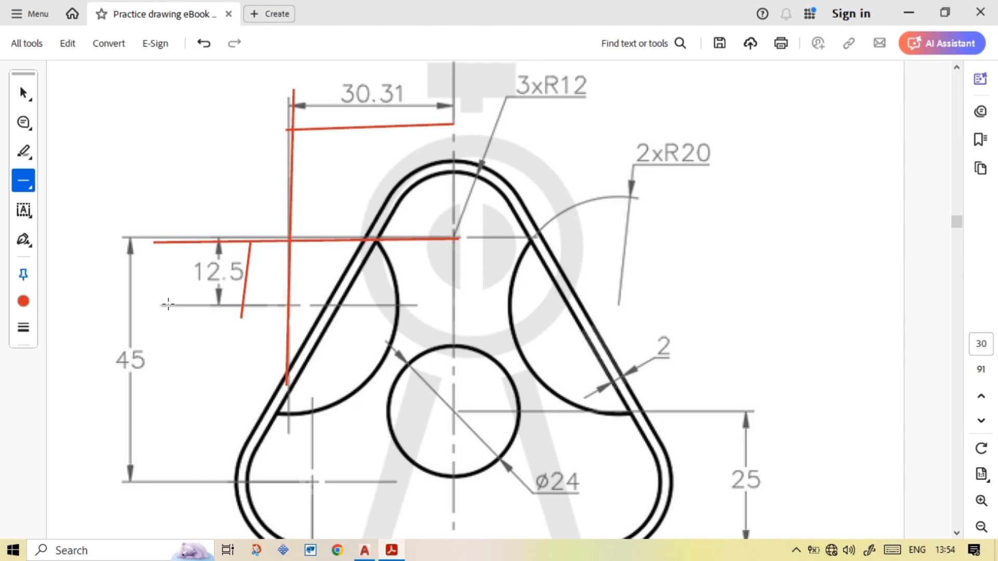
click(365, 550)
click(566, 213)
click(498, 283)
key(Escape)
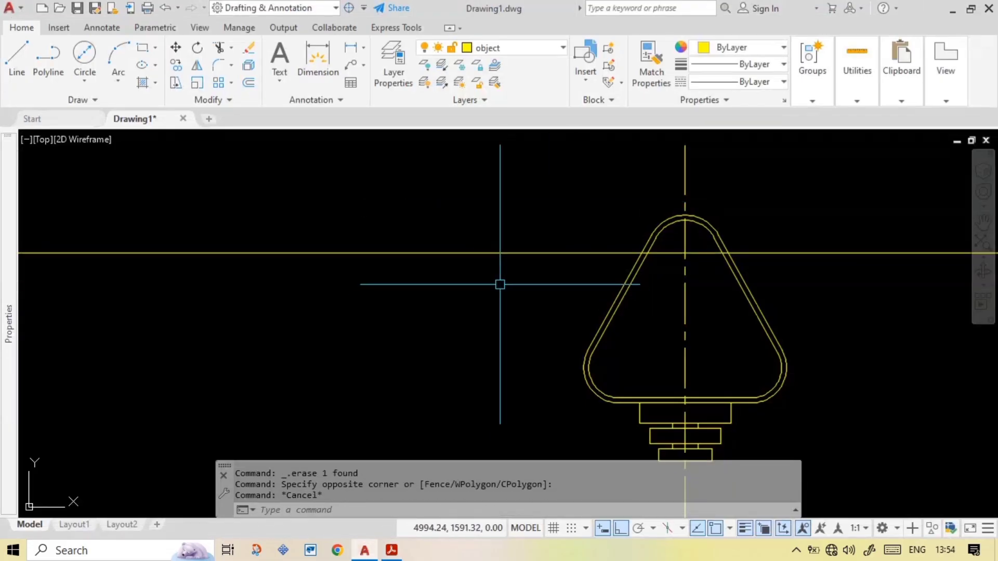
text(o)
key(Return)
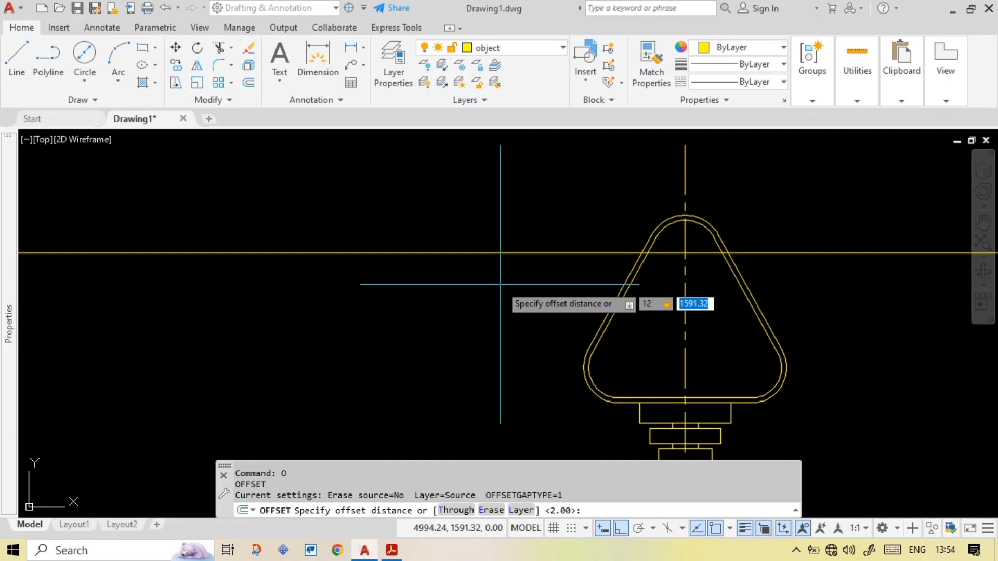
text(12,.5)
key(Return)
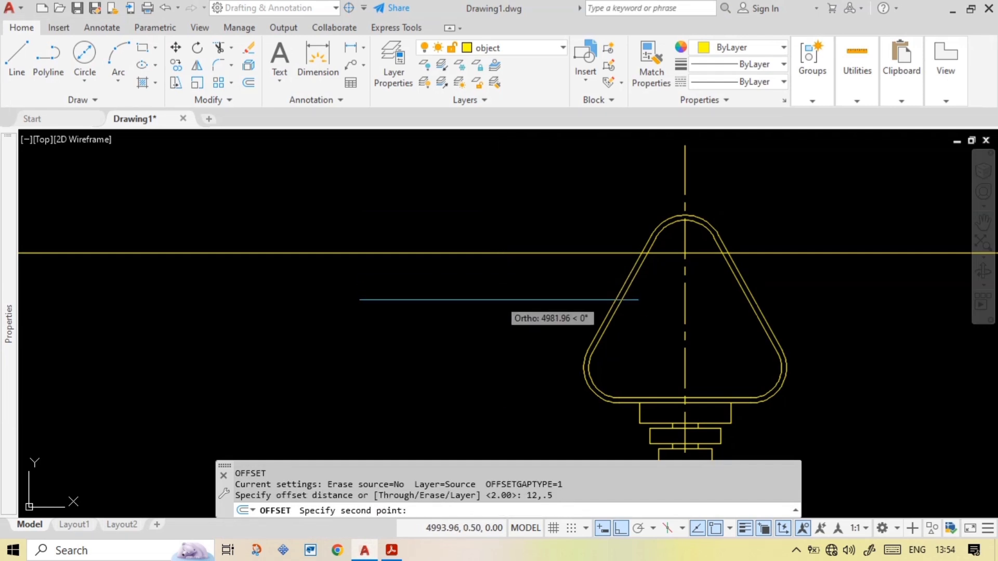
key(Escape)
- Offset the horizontal construction line through the top arc's centre downward by 12.5
text(o)
key(Return)
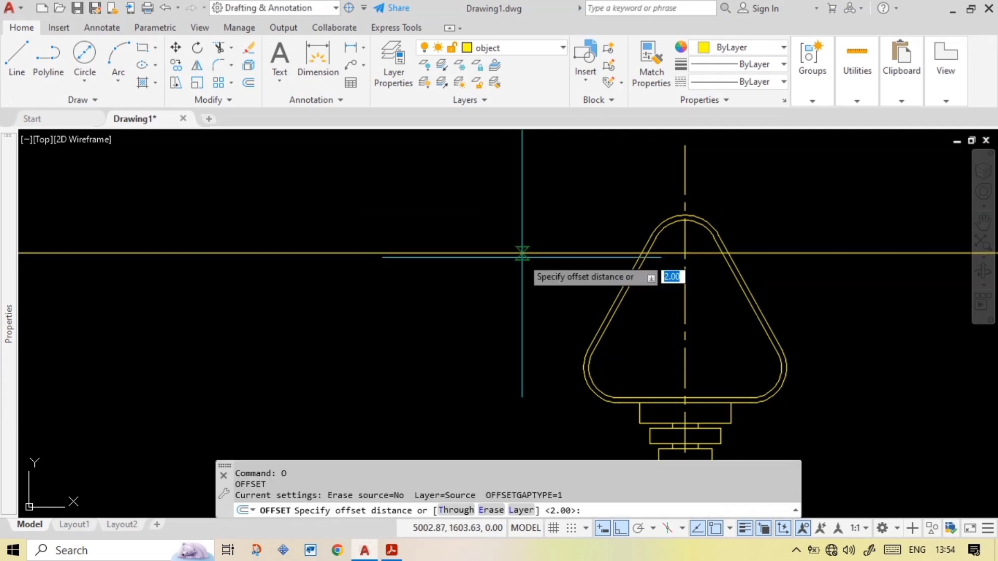
text(12.5)
key(Return)
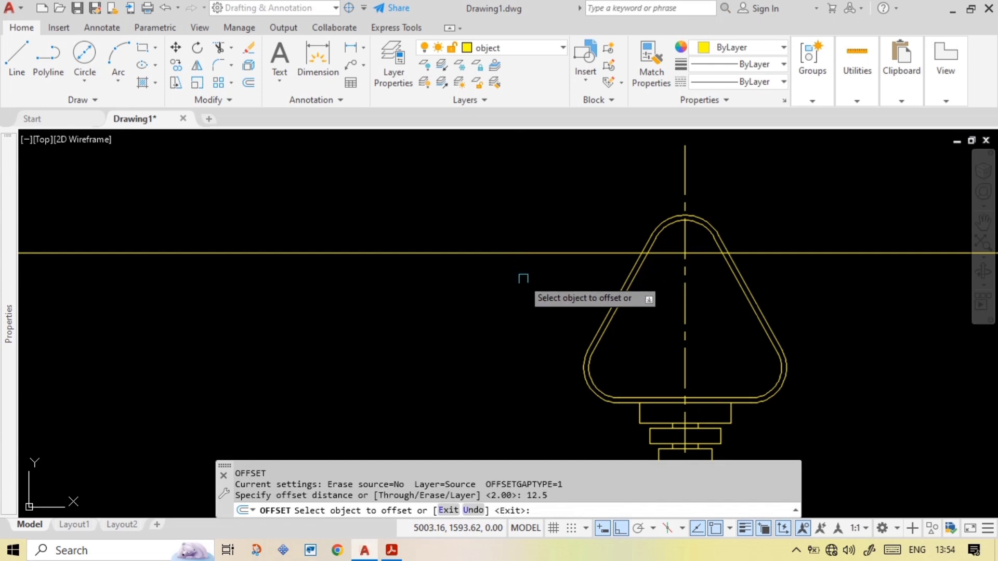
click(530, 253)
click(531, 280)
key(Escape)
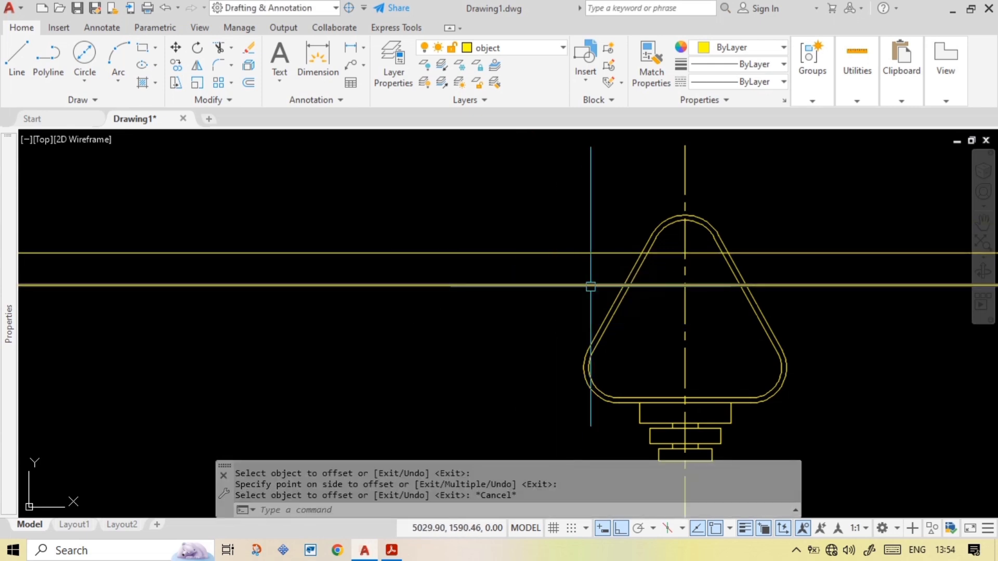
- Offset the vertical centre line of the triangular part to the left by 30.31
text(o)
key(Return)
text(30.3)
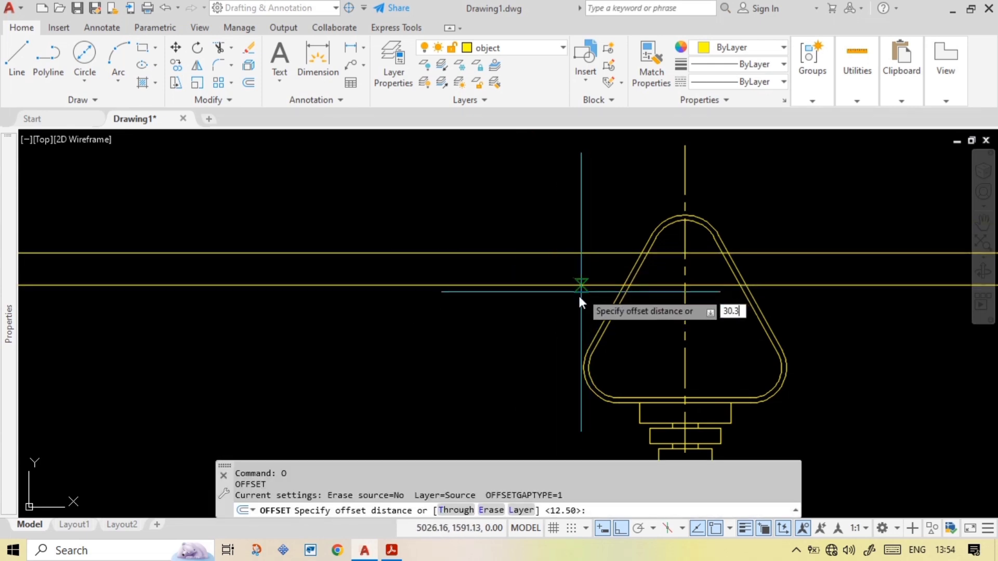
text(1)
key(Return)
click(685, 186)
click(663, 202)
key(Escape)
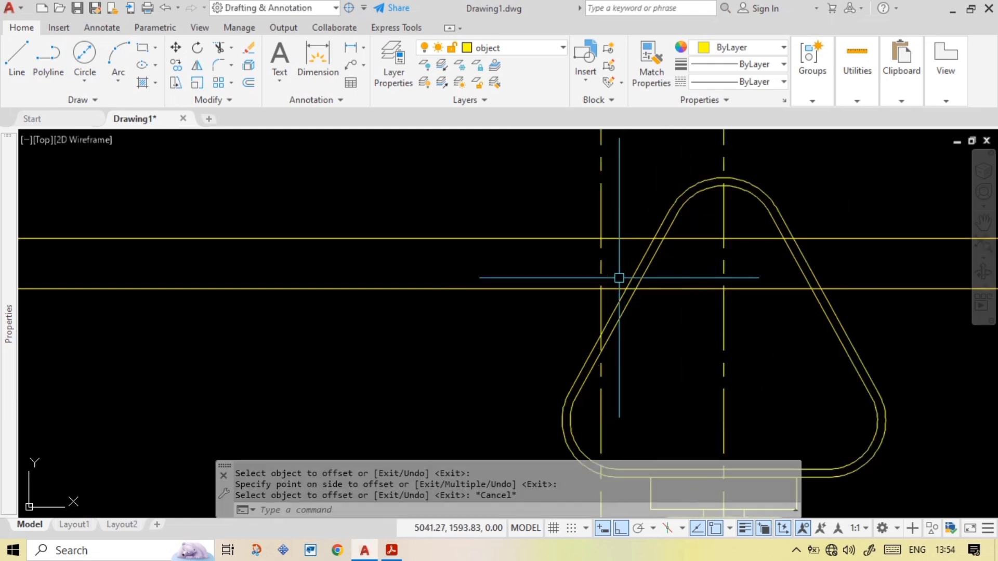
- Check the side arc's radius in the PDF, and draw a circle of radius 20 centred where both new offset lines cross
scroll(597, 304, up, 4)
click(391, 550)
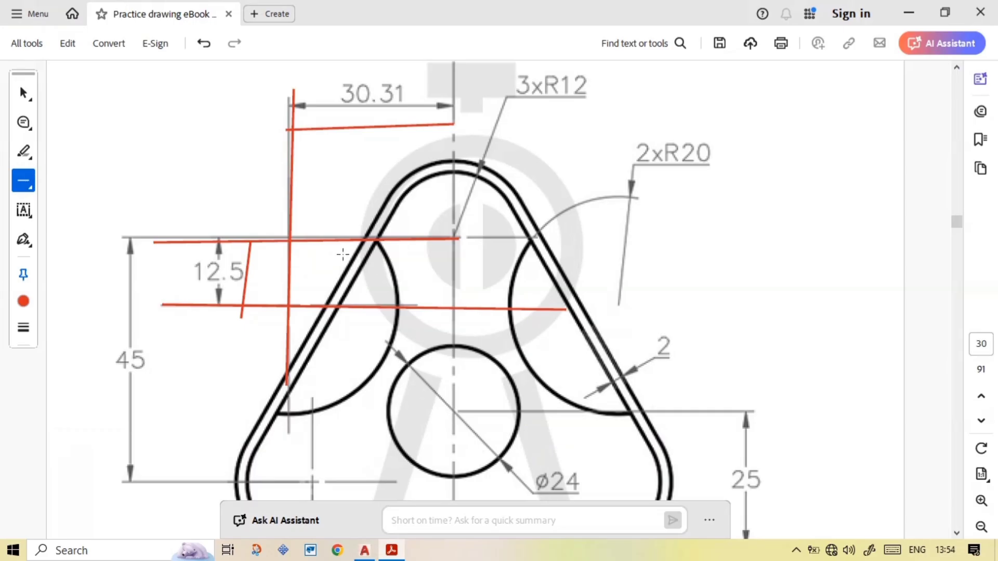
drag(626, 199, 643, 164)
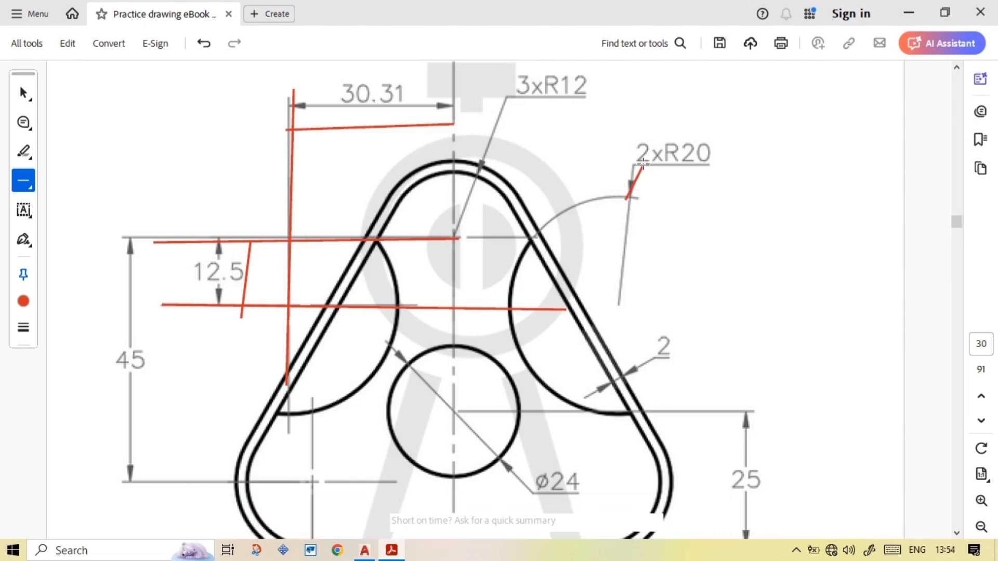
click(364, 550)
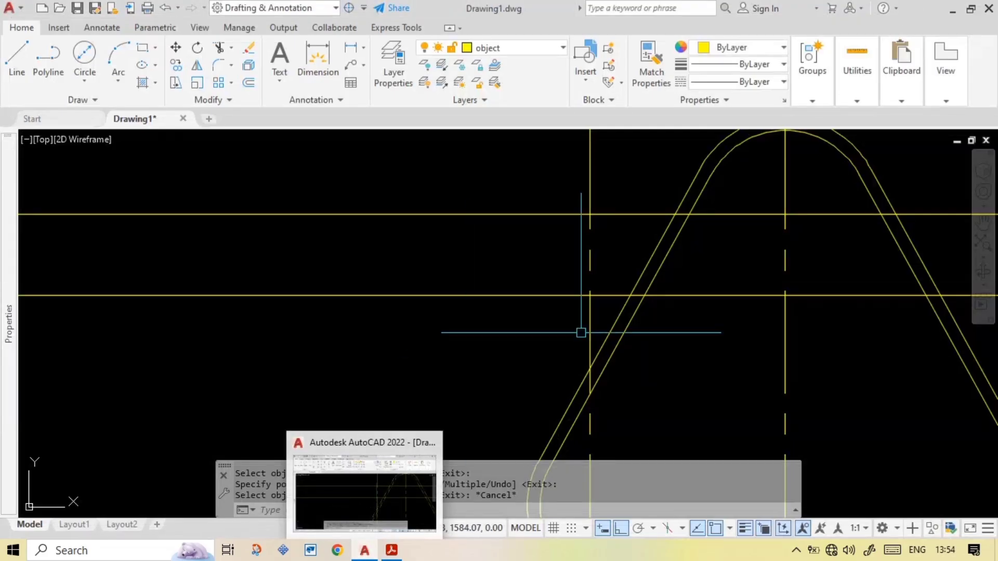
text(c)
key(Return)
click(546, 283)
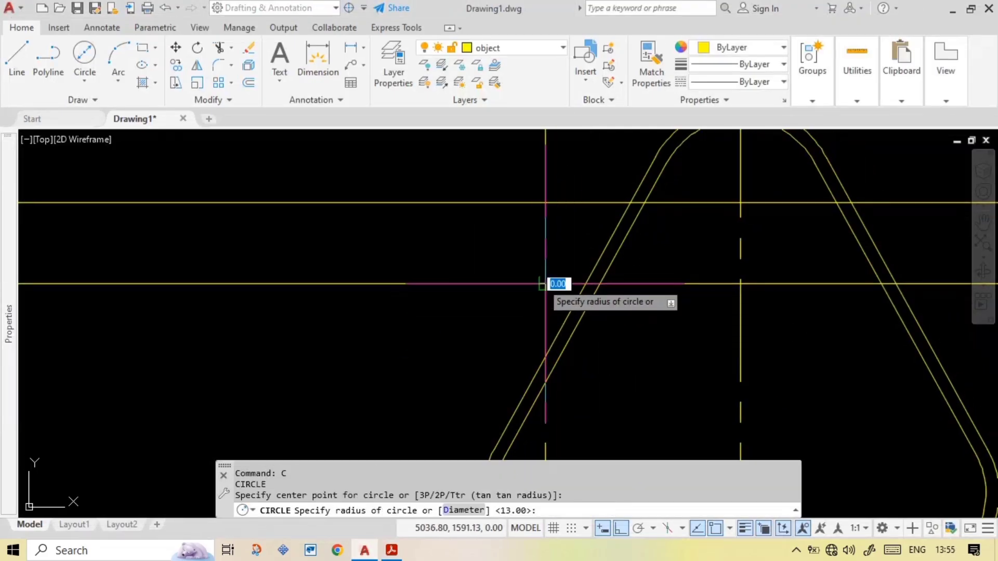
text(20)
key(Return)
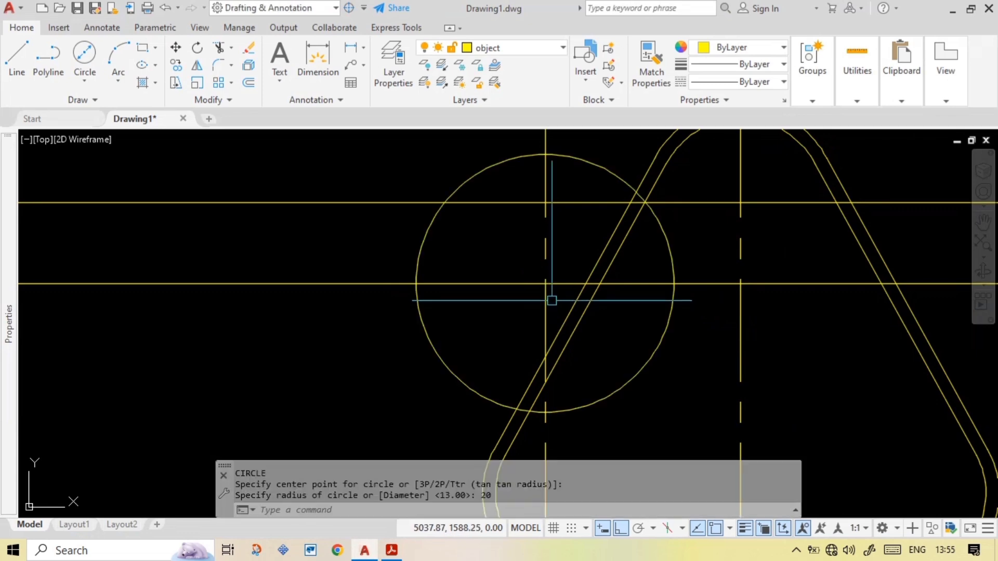
- Erase both horizontal construction lines and the vertical offset line through the radius 20 circle's centre
key(Escape)
click(345, 194)
click(278, 338)
key(Delete)
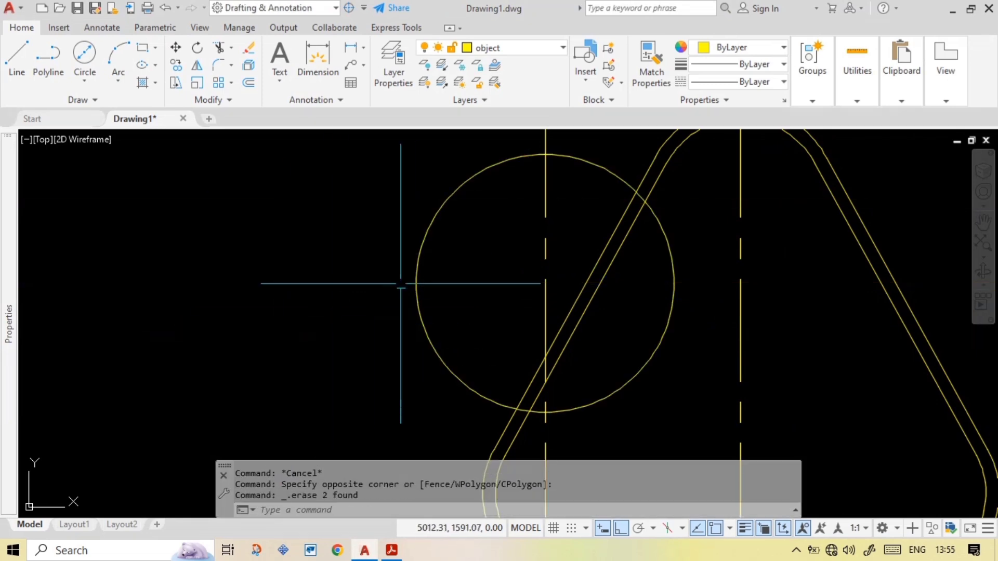
click(563, 234)
click(476, 264)
key(Delete)
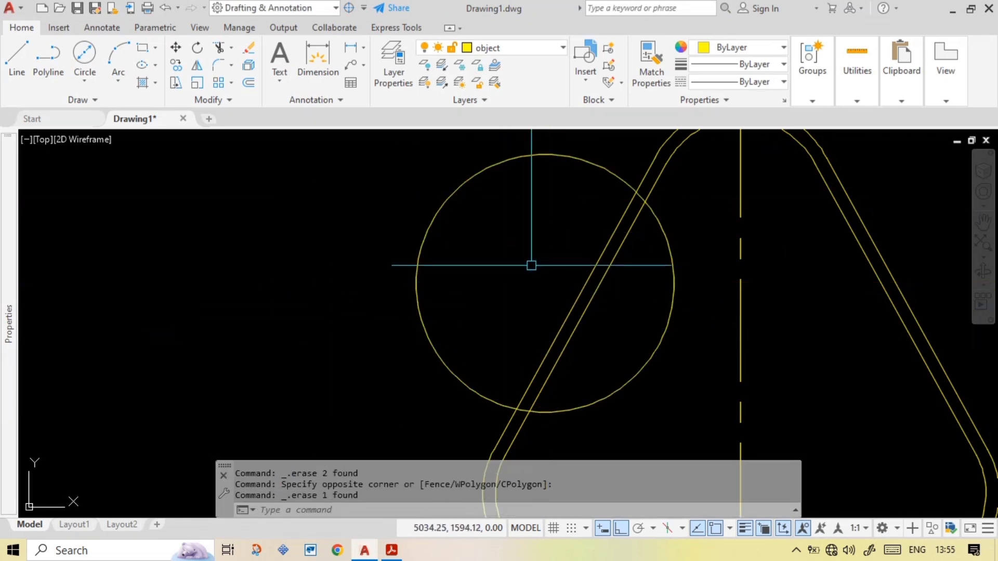
- Trim away the part of the radius 20 circle that lies outside the triangle's outer outline
scroll(557, 247, down, 2)
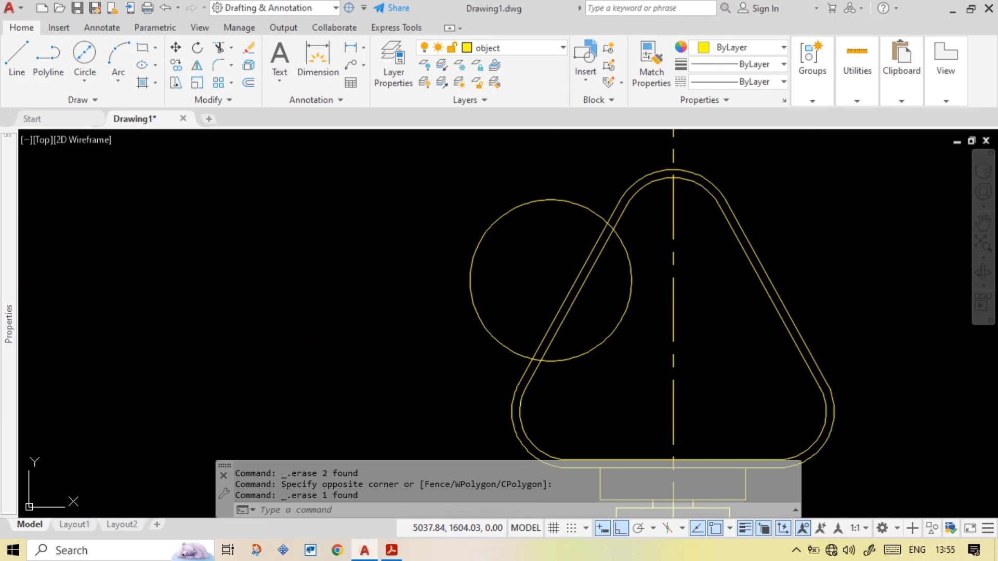
text(tr)
key(Return)
click(577, 204)
key(Escape)
click(617, 383)
click(586, 336)
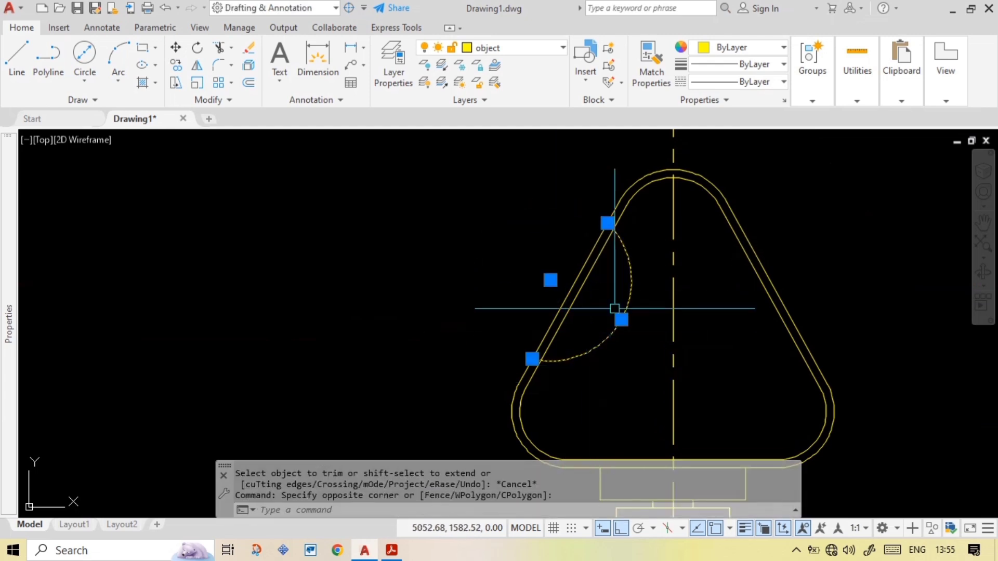
key(Escape)
- Trim both ends of the left side arc between the outer and inner outlines so it ends on the inner outline
scroll(612, 218, up, 5)
text(tr)
key(Return)
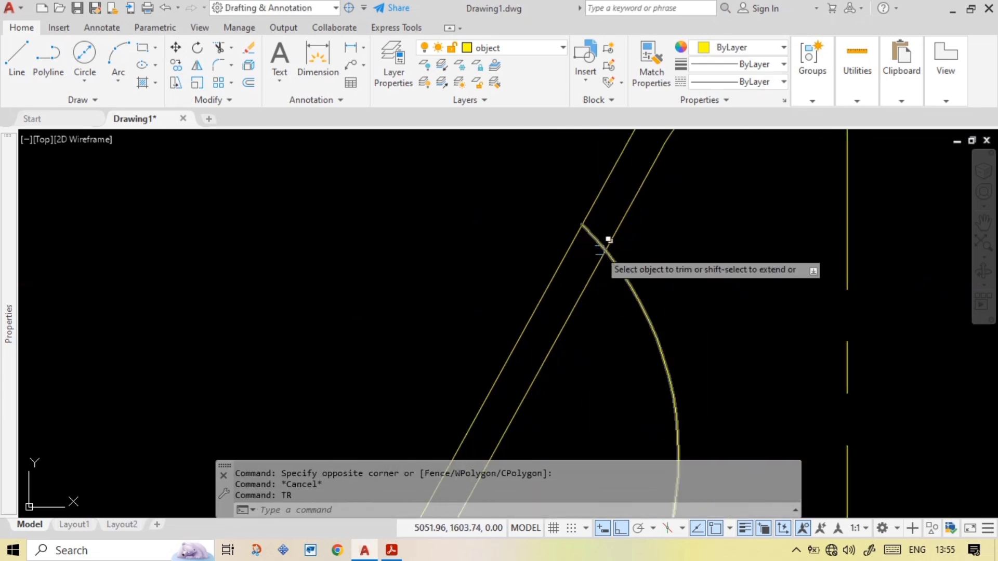
scroll(582, 291, down, 3)
middle_drag(515, 435, 662, 209)
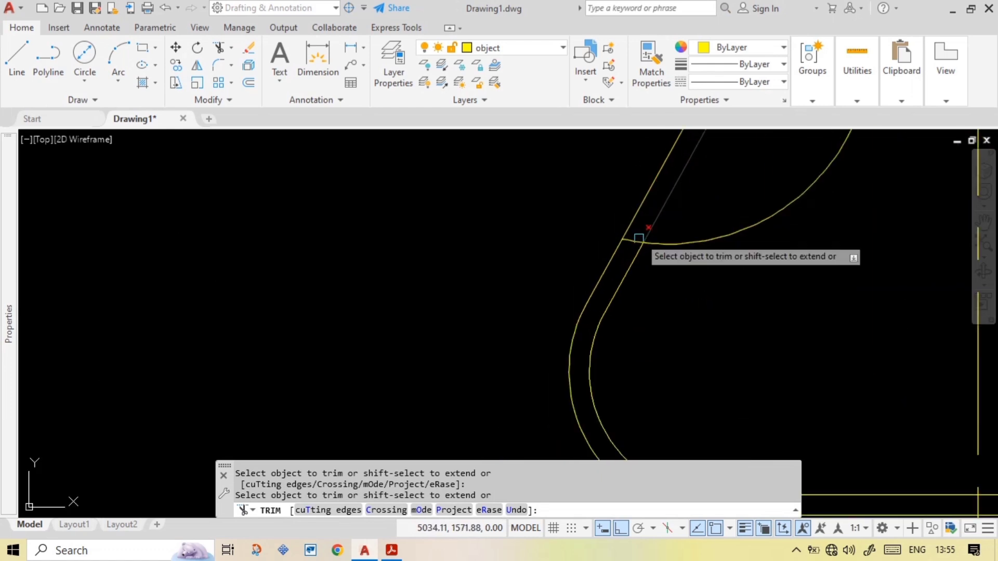
scroll(637, 239, up, 2)
click(637, 240)
key(Escape)
- Mirror the left side arc about the vertical centre line, keeping the source arc
click(702, 246)
scroll(702, 287, down, 4)
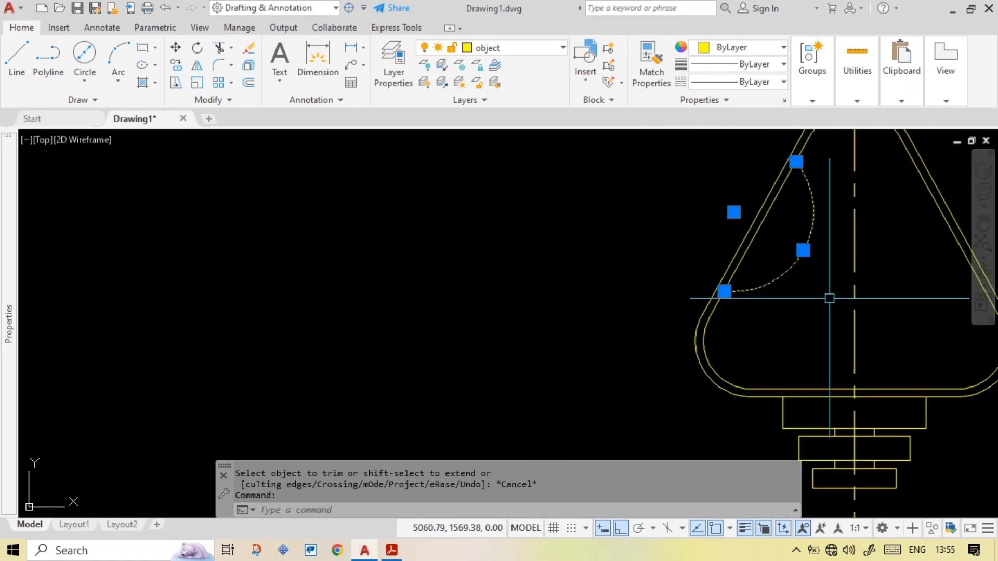
text(mi)
key(Return)
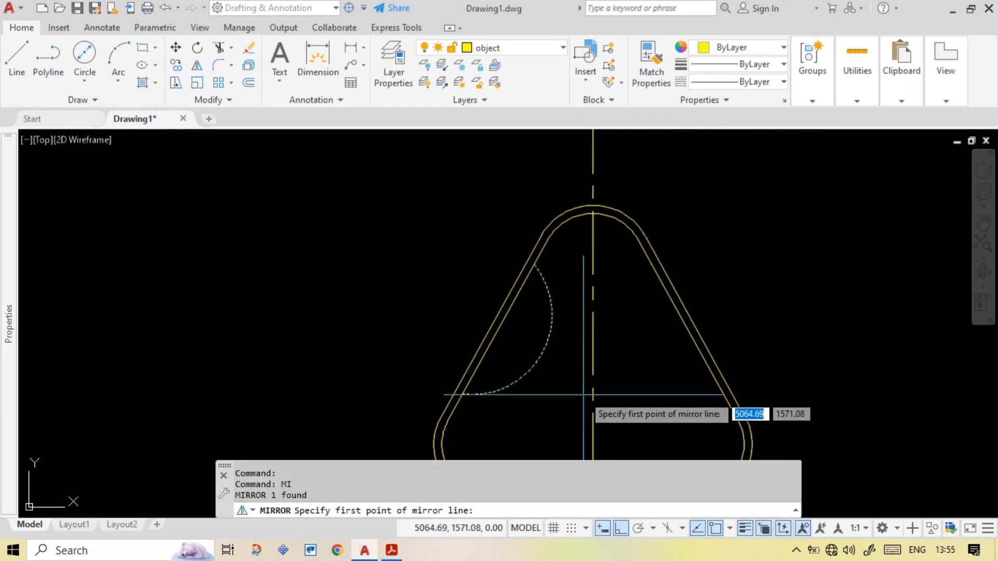
click(592, 395)
click(594, 371)
click(626, 423)
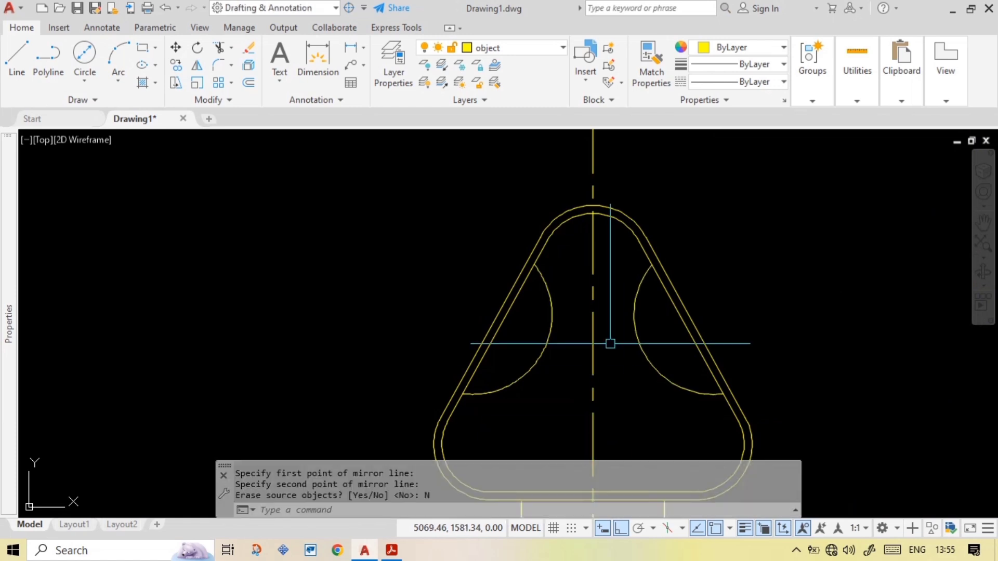
key(Escape)
- Switch to the PDF drawing, undo the red markup lines and examine the central circle's diameter and height dimensions
scroll(643, 305, down, 3)
scroll(642, 312, up, 4)
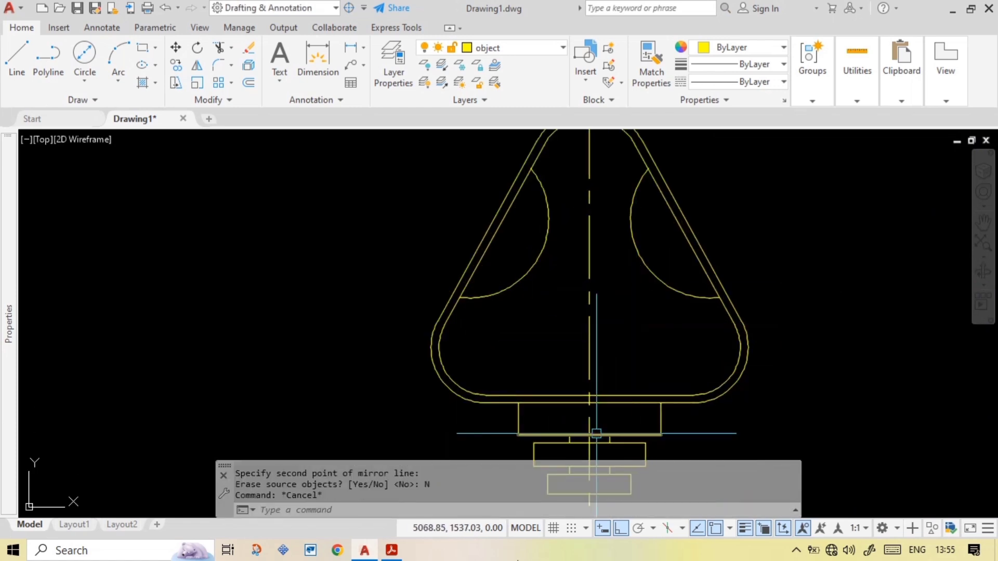
click(391, 550)
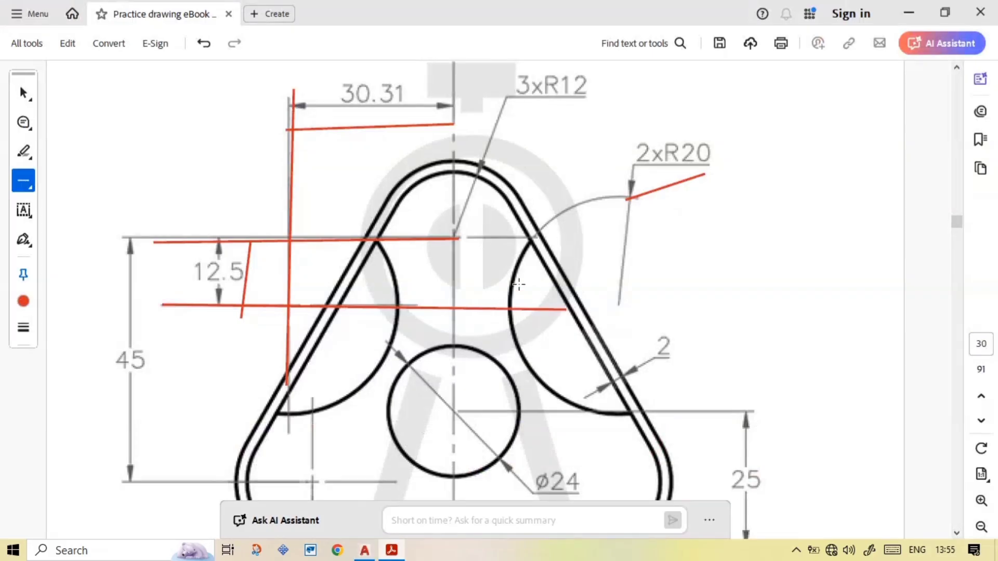
key(ctrl+z)
scroll(556, 286, down, 2)
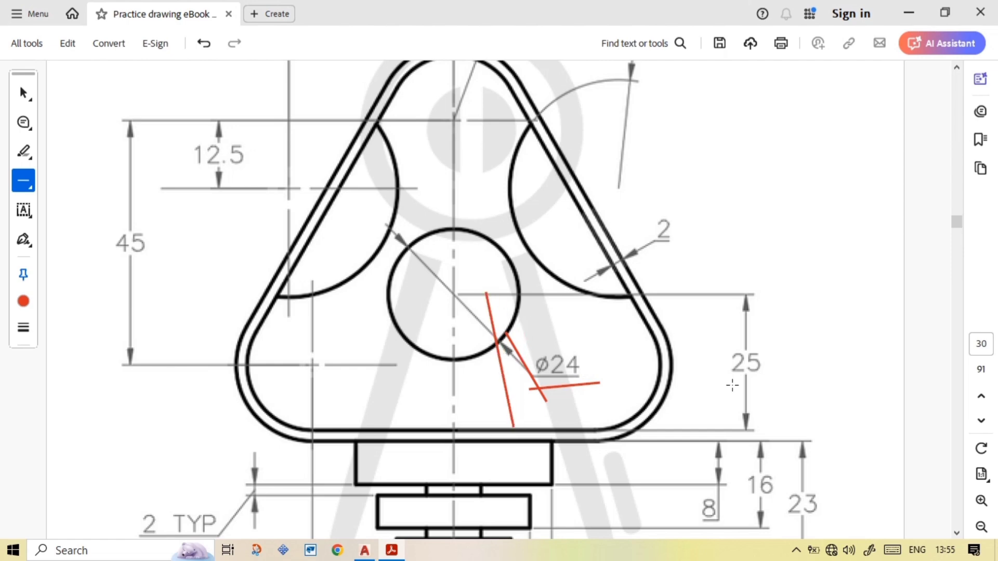
click(364, 550)
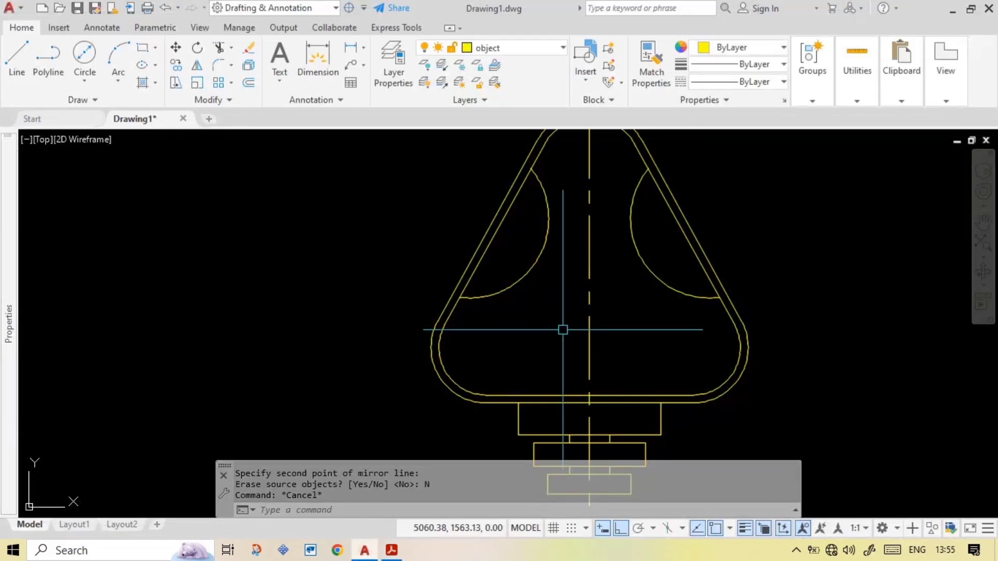
text(o)
key(Return)
text(25)
key(Return)
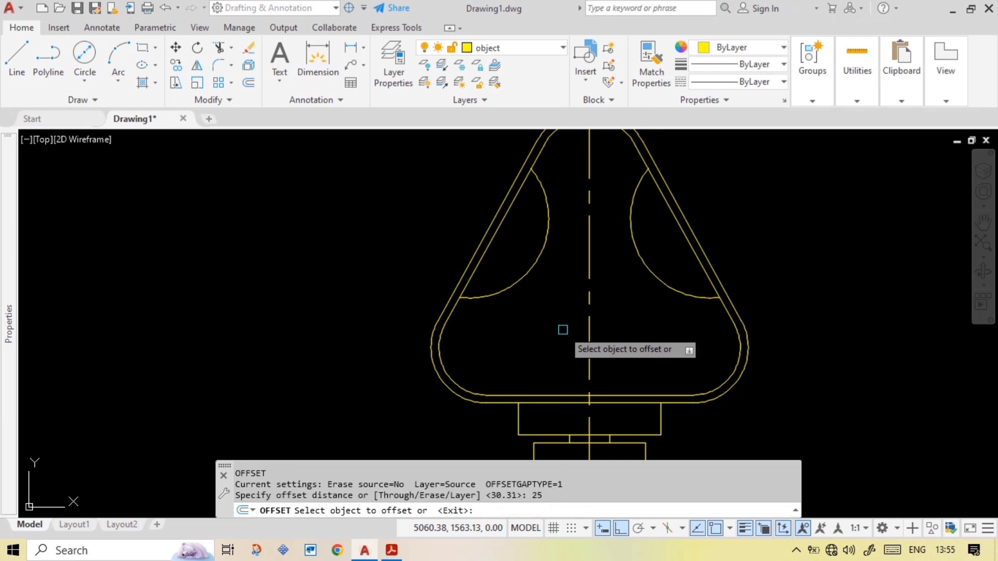
scroll(548, 359, up, 2)
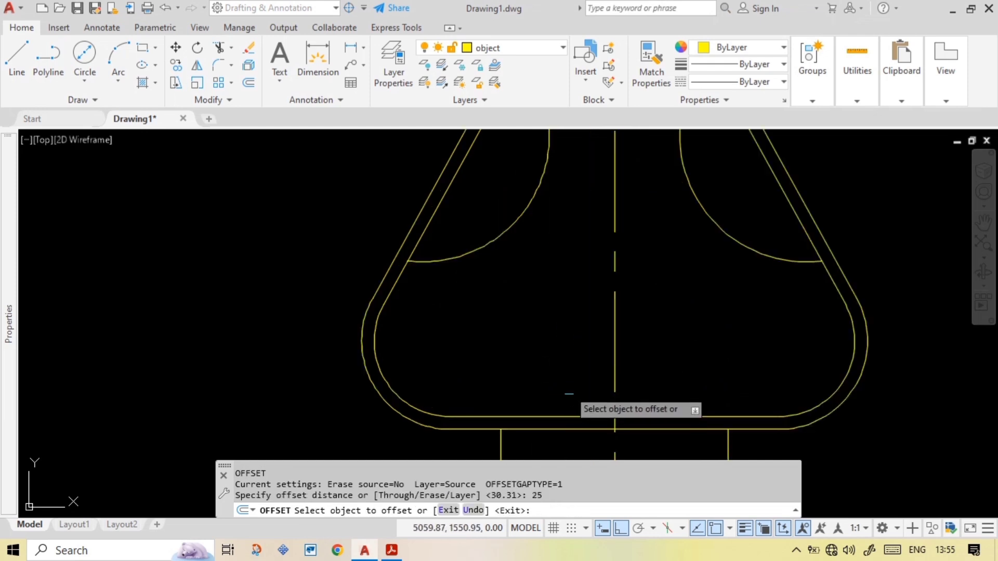
key(Escape)
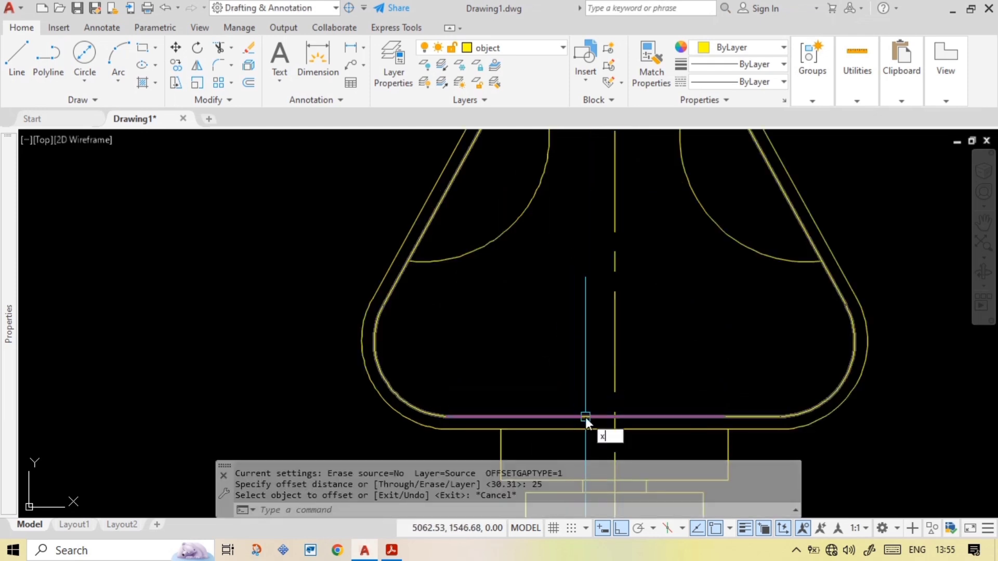
- Place a horizontal construction line along the bottom edge of the inner triangular outline
text(XL)
key(Return)
text(h)
key(Return)
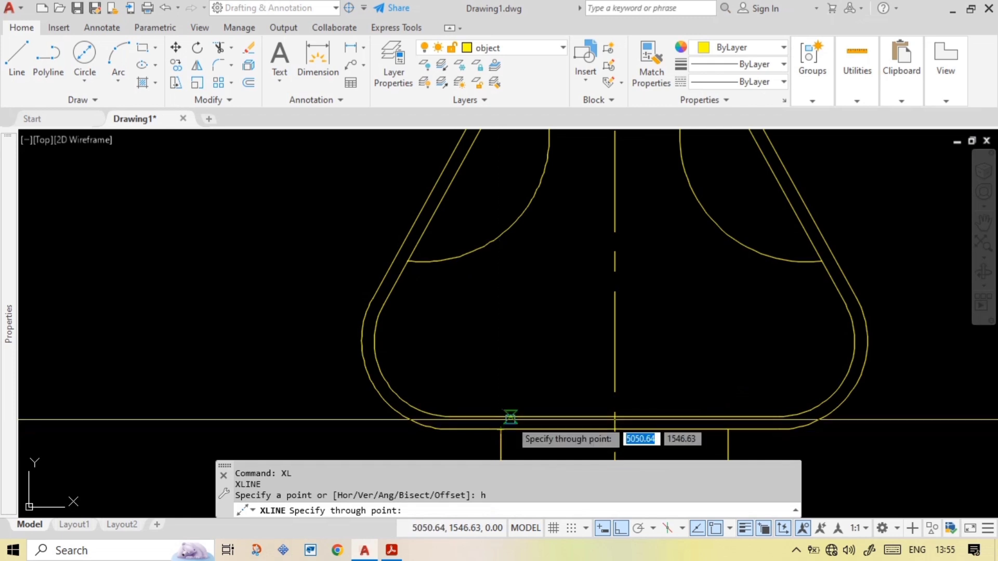
click(450, 417)
key(Escape)
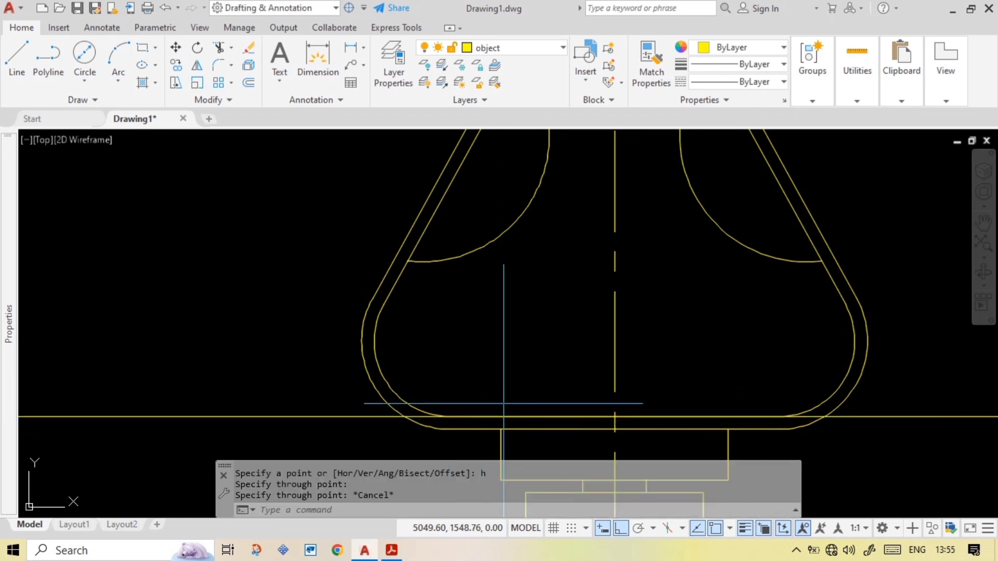
- Offset the construction line on the inner outline's bottom edge upward by 25
text(o)
key(Return)
text(25)
key(Return)
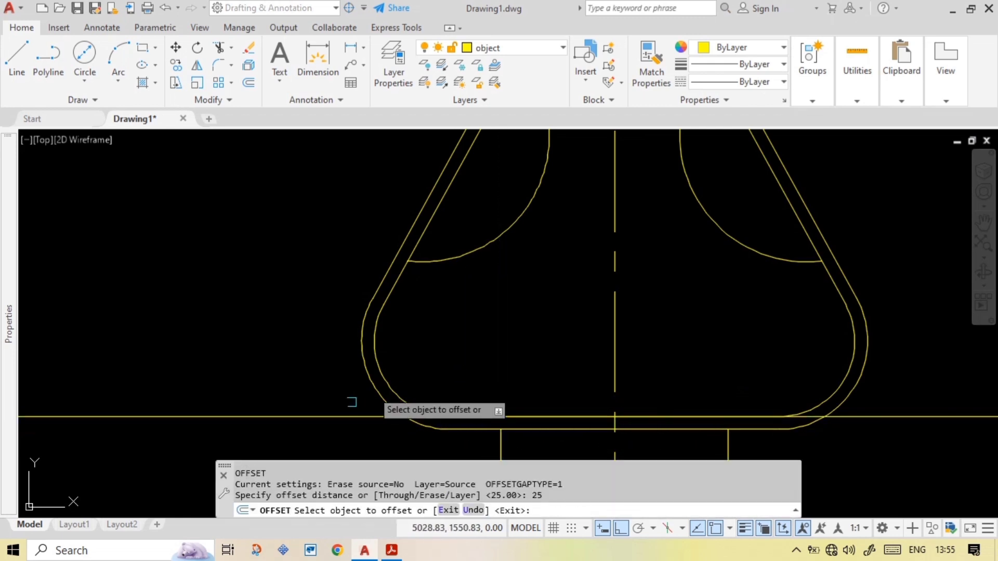
click(260, 417)
click(689, 259)
key(Escape)
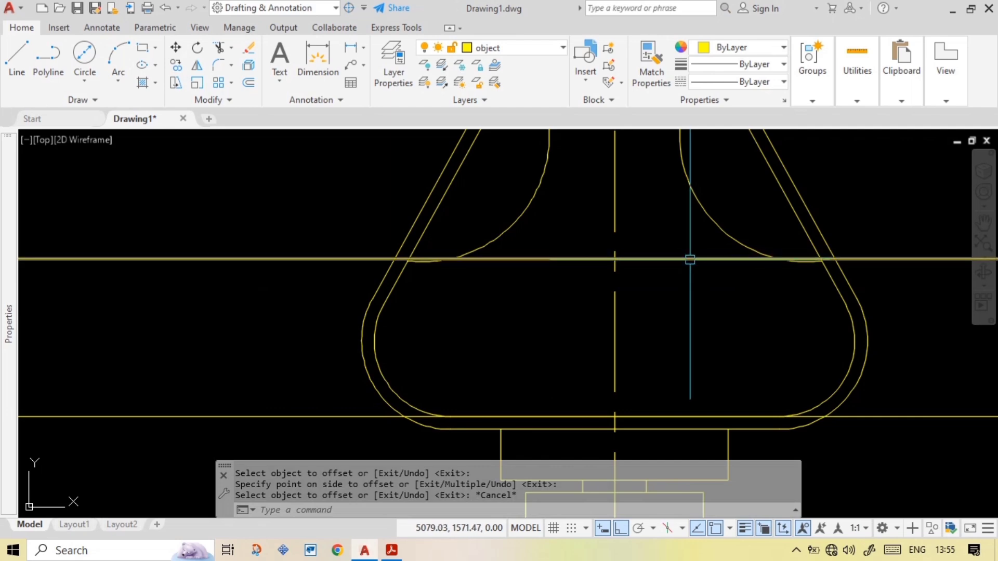
text(c)
key(Return)
click(615, 258)
key(Escape)
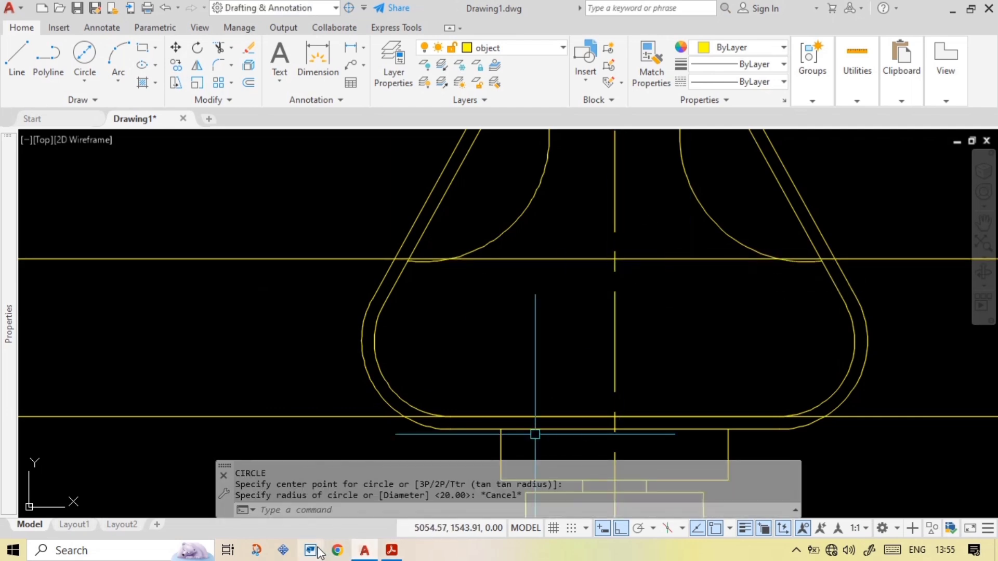
- Check the circle's size in the PDF drawing and draw a 24-diameter circle where the upper construction line crosses the vertical centre line
mouse_move(392, 550)
click(438, 473)
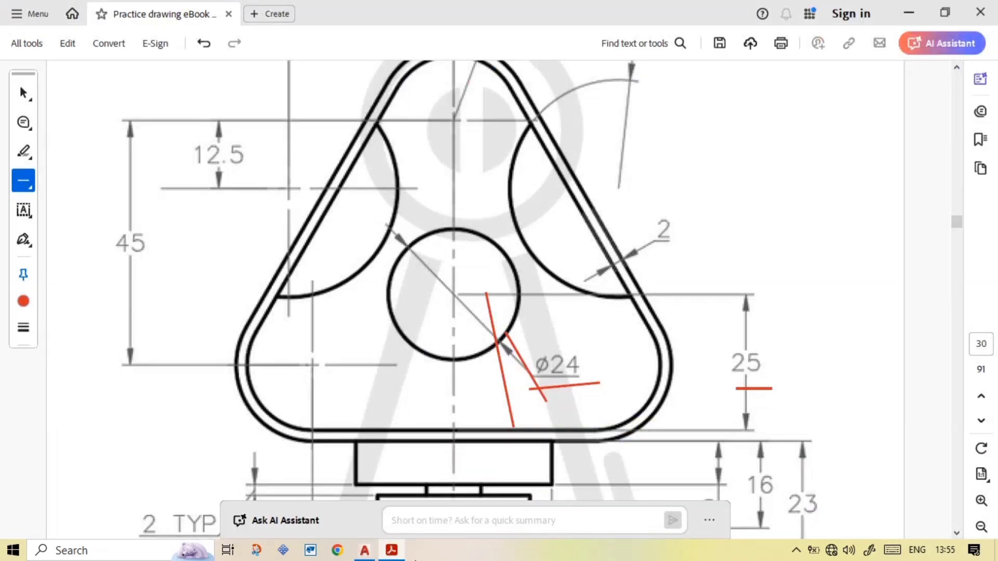
click(364, 550)
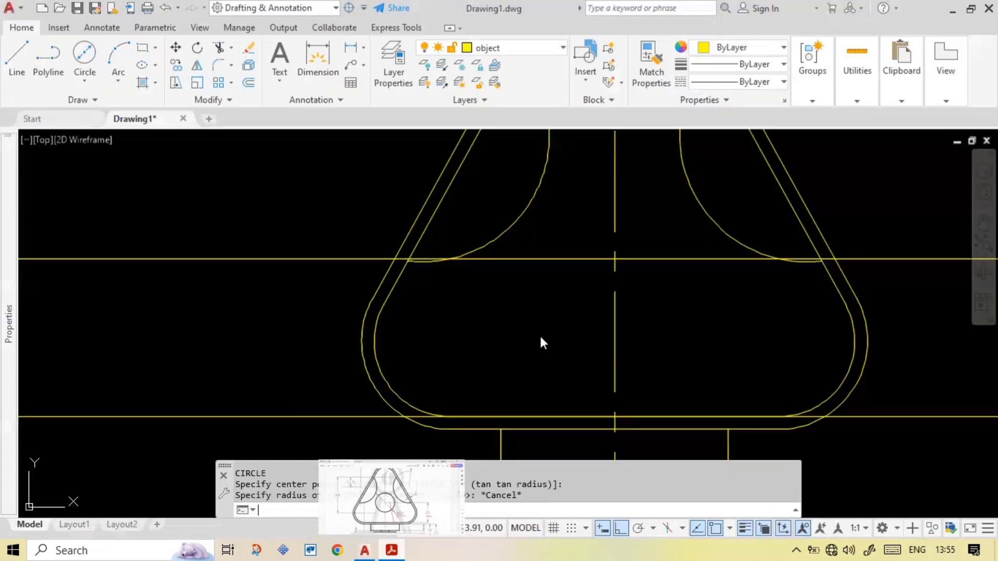
click(85, 54)
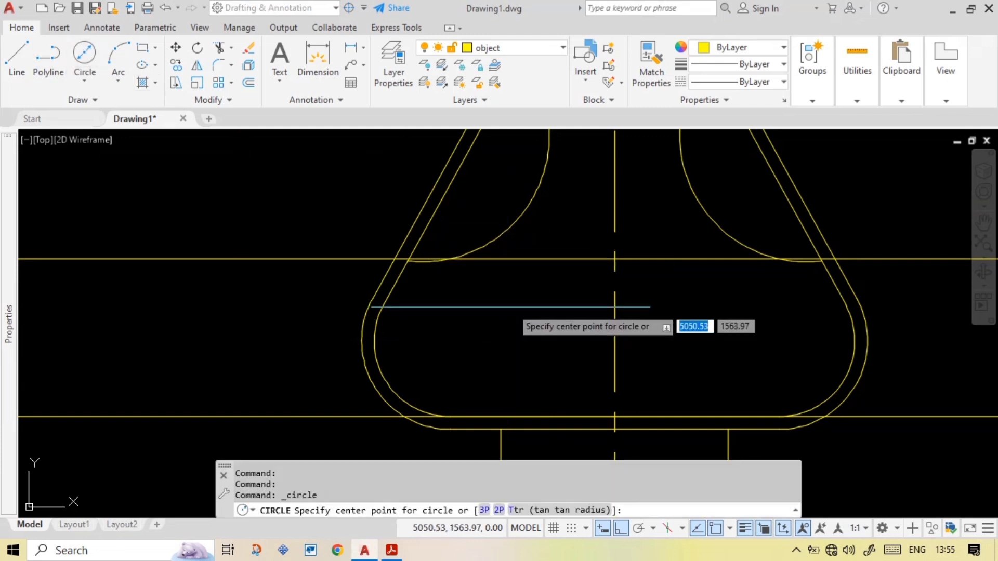
scroll(614, 259, up, 4)
click(612, 259)
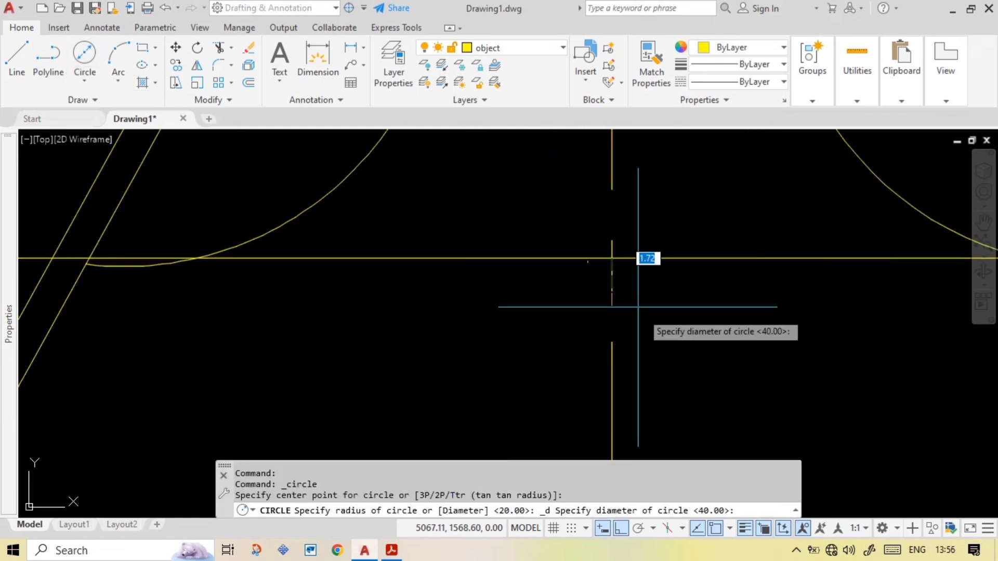
key(Return)
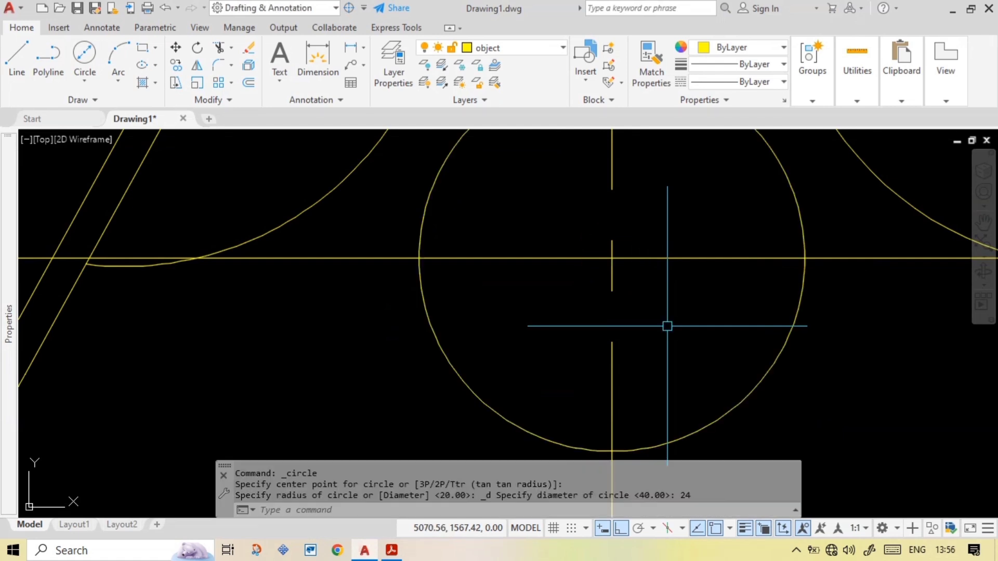
key(Escape)
- Delete the two horizontal construction lines
scroll(733, 333, down, 6)
click(954, 363)
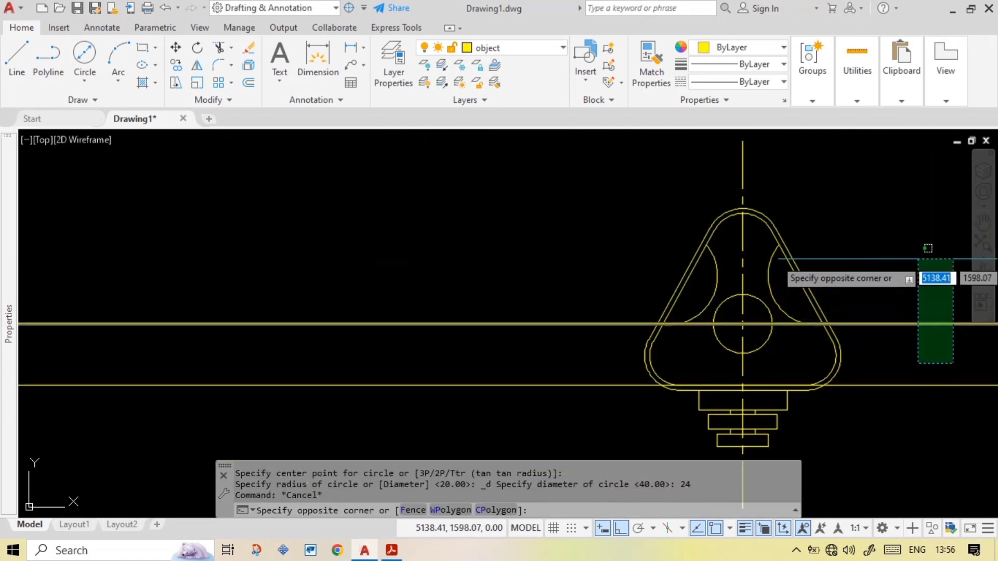
click(918, 259)
click(914, 406)
click(873, 370)
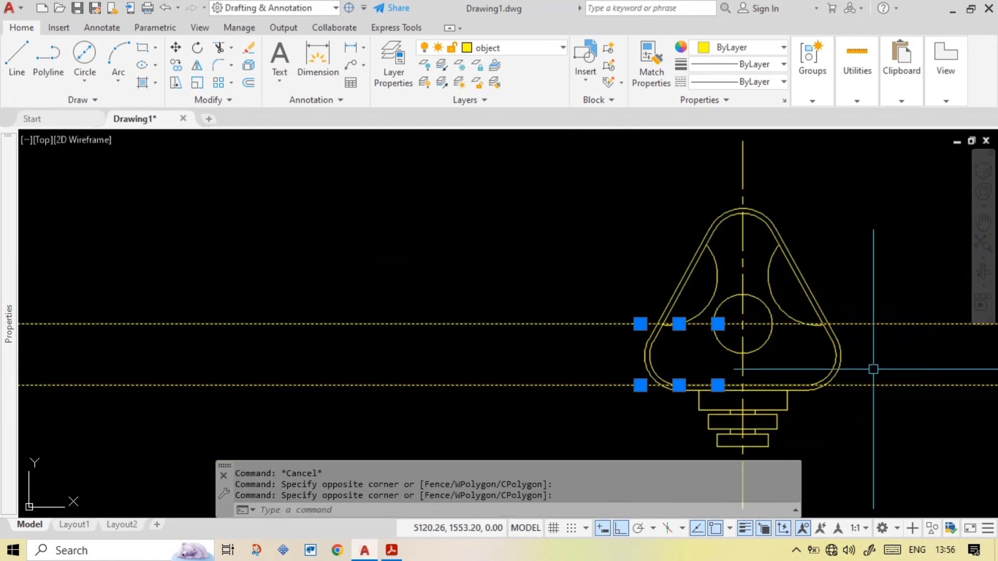
key(Delete)
scroll(873, 370, down, 4)
scroll(774, 303, up, 2)
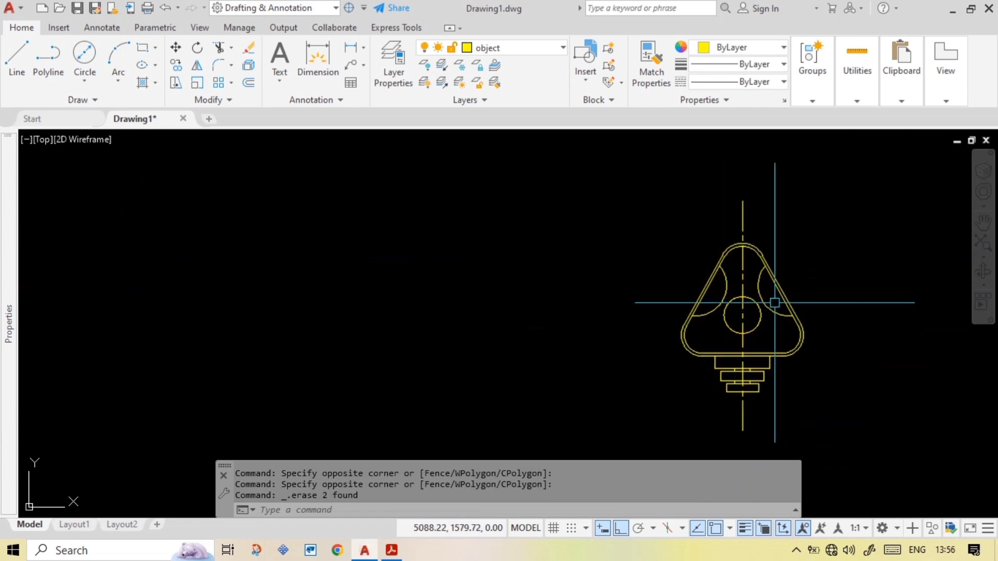
- Switch to the PDF drawing, undo the remaining red markup lines and review the dimensions of the whole part
scroll(774, 303, up, 3)
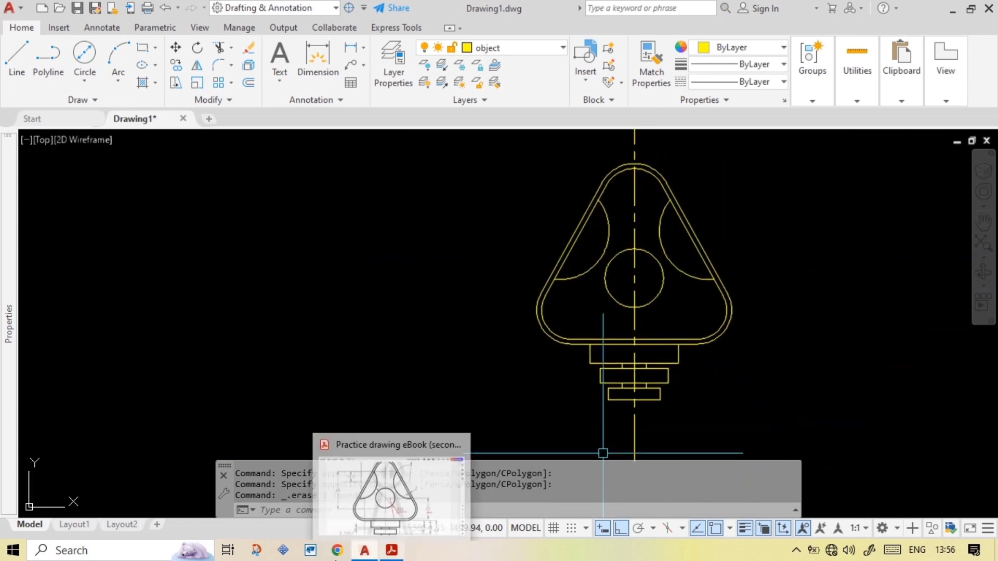
click(392, 551)
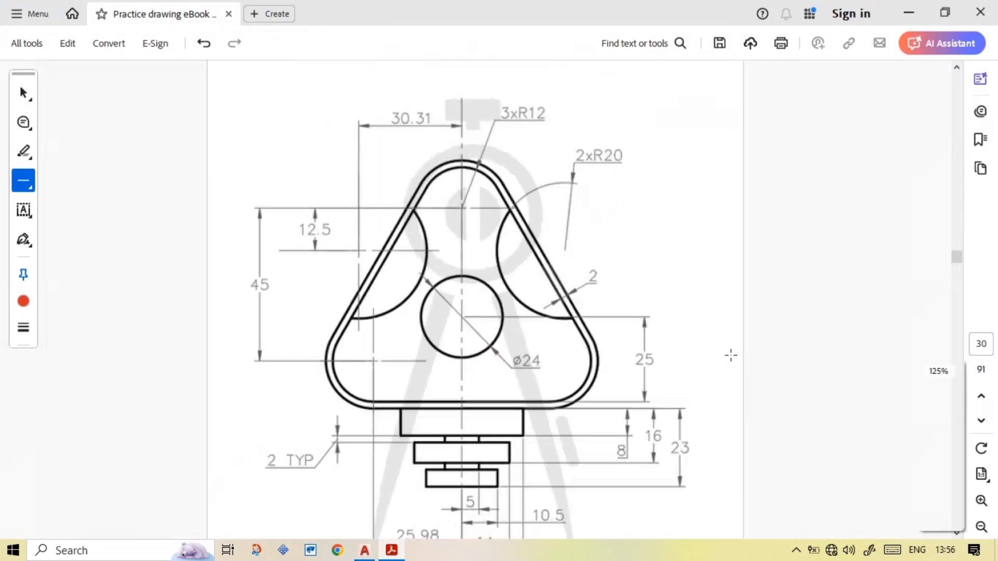
ctrl+scroll(731, 356, down, 1)
ctrl+scroll(457, 427, up, 1)
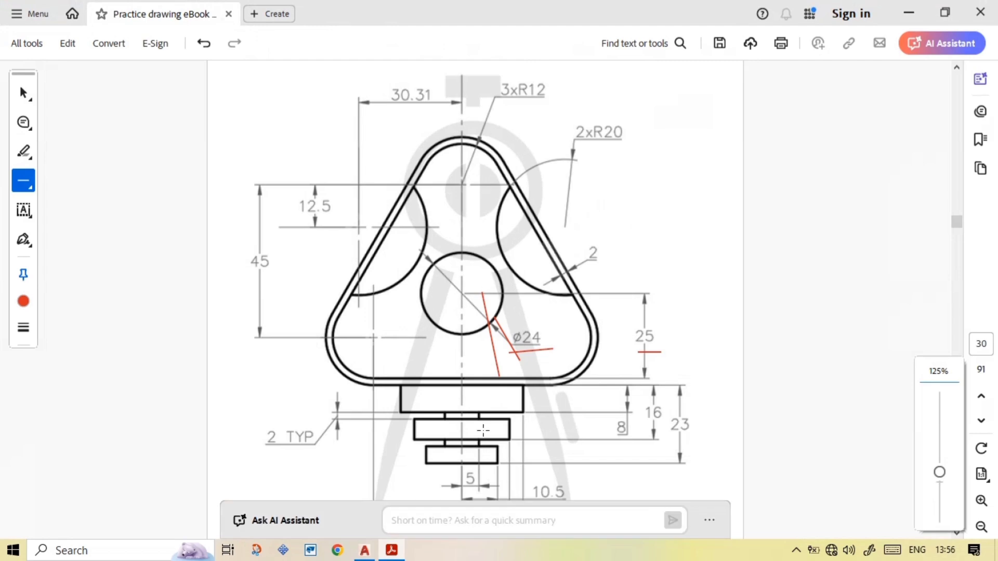
ctrl+scroll(507, 175, down, 1)
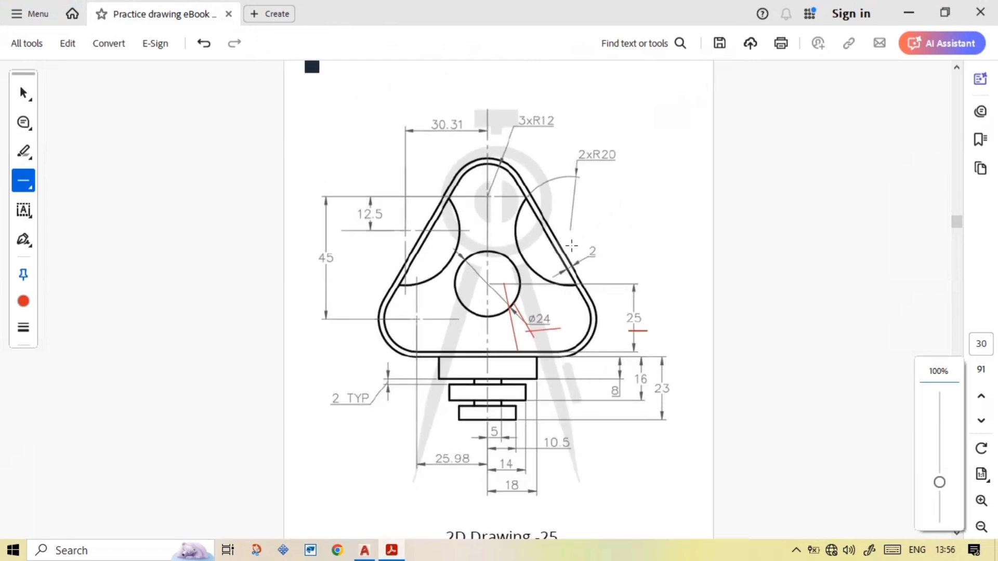
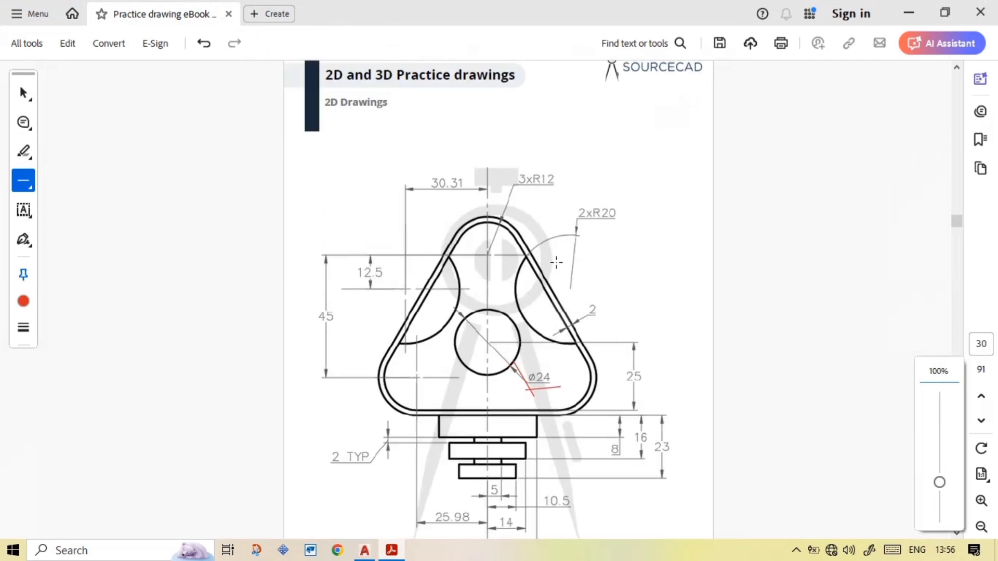
ctrl+scroll(439, 515, up, 1)
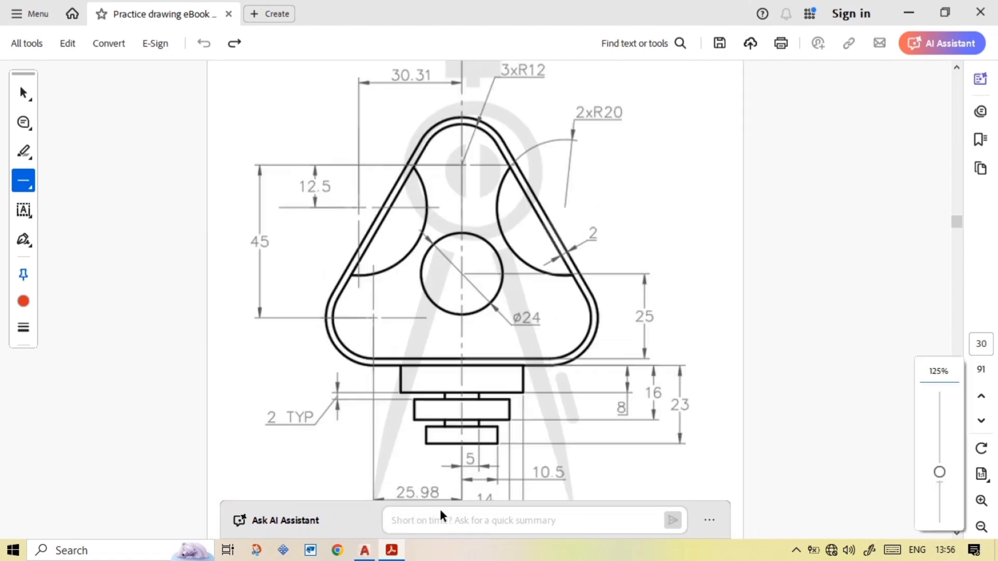
mouse_move(364, 550)
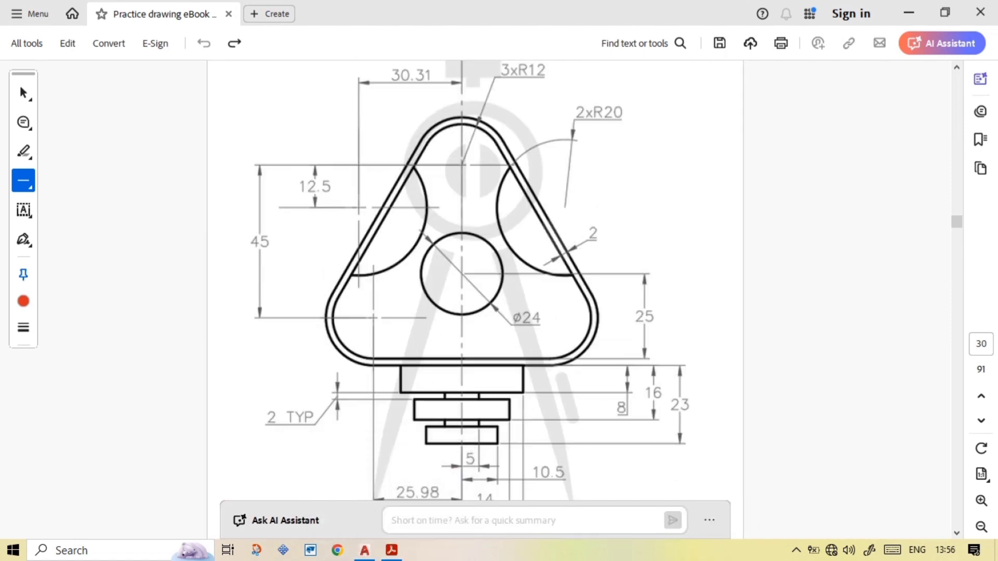
- Switch back to AutoCAD and make the dimension layer current
click(364, 550)
click(557, 48)
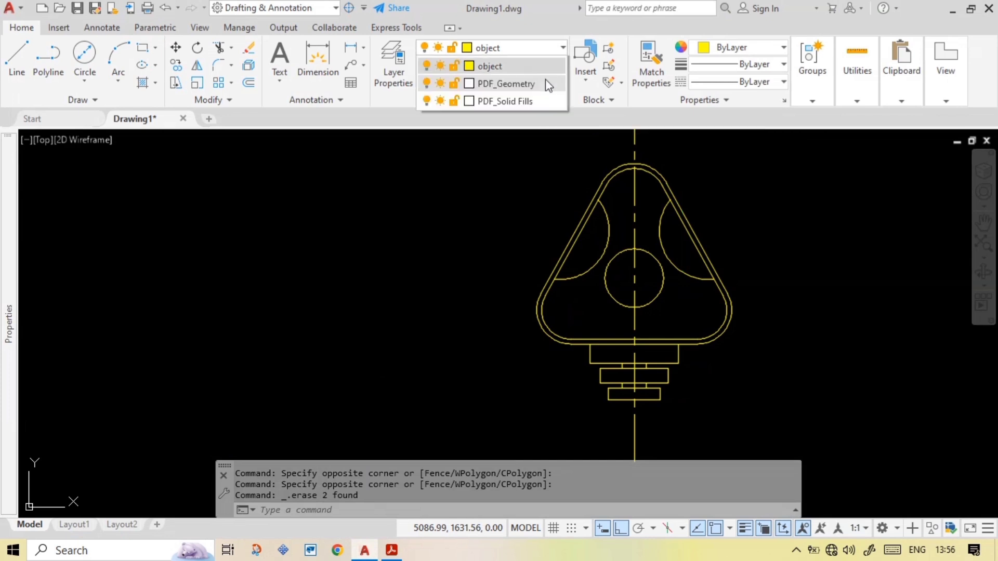
click(498, 118)
middle_drag(637, 170, 631, 229)
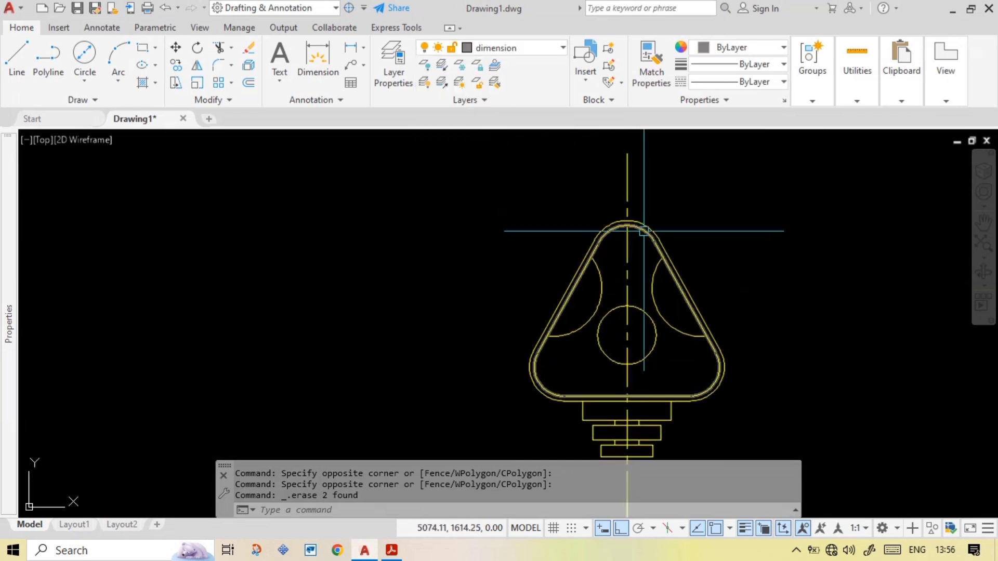
- Add a horizontal linear dimension above the part from the vertical centre line to the left side arc's centre
text(li)
key(Return)
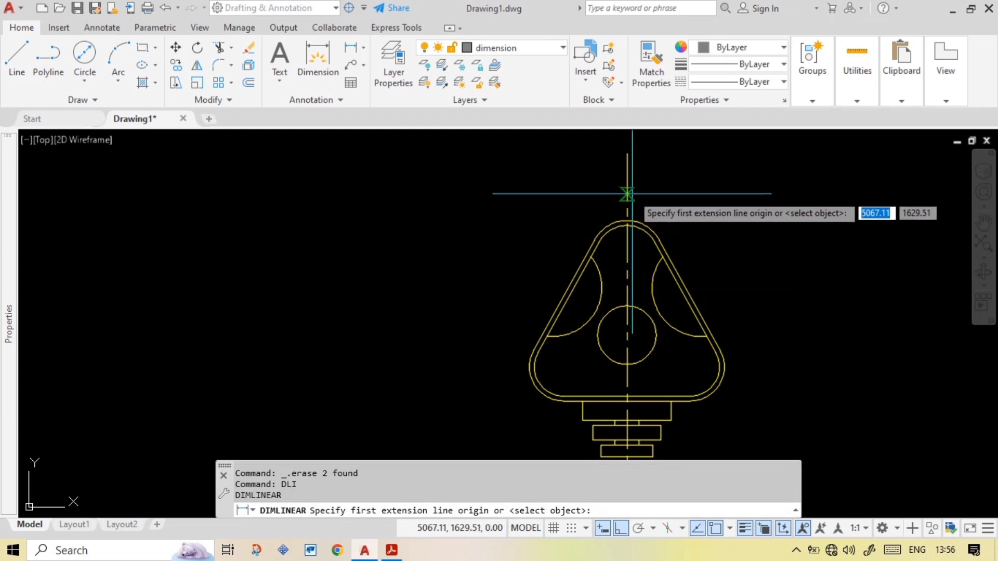
click(628, 194)
click(550, 289)
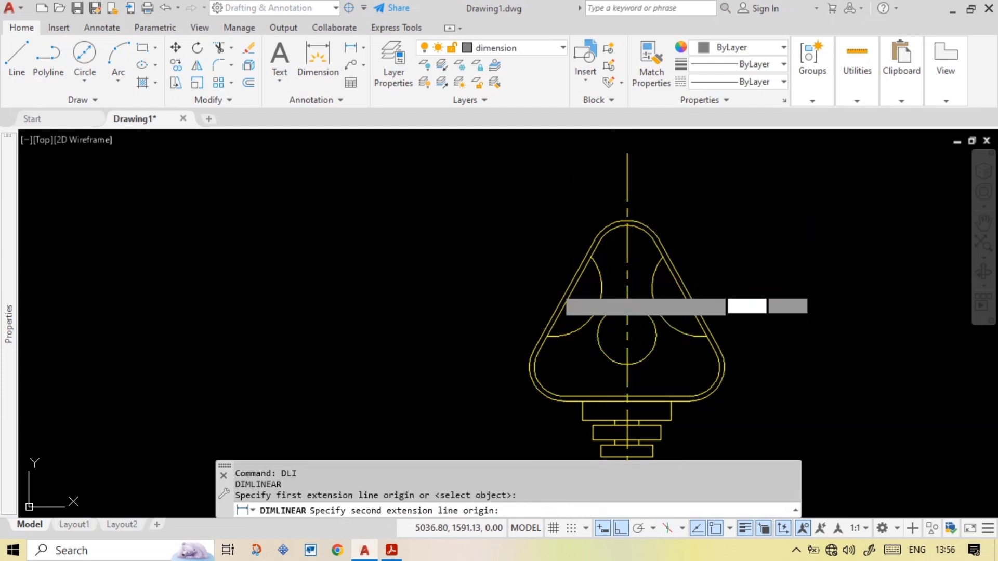
click(570, 174)
scroll(585, 230, up, 2)
- Add a vertical linear dimension left of the part from the top rounded corner's centre to the lower-left rounded corner's centre
key(Return)
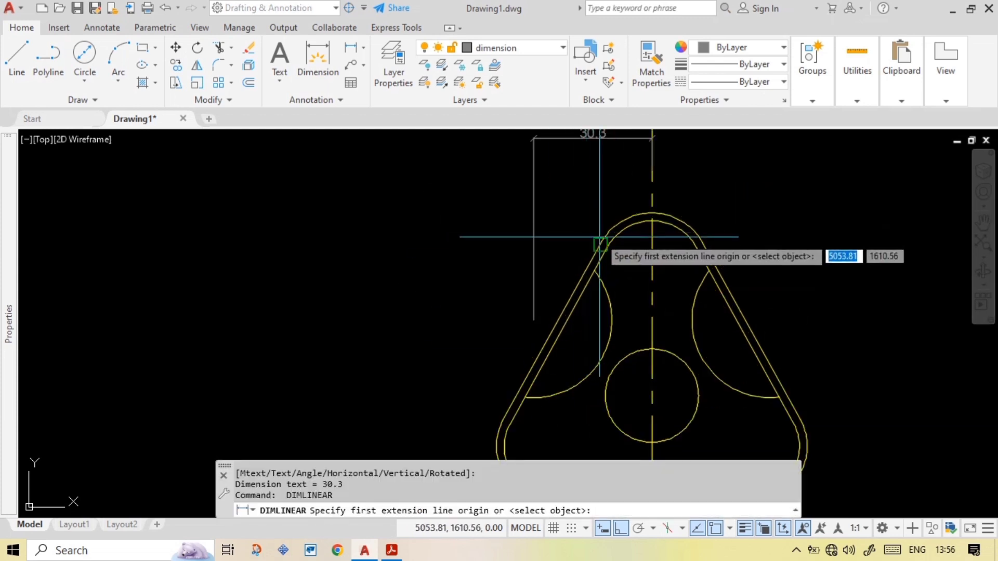
scroll(592, 198, down, 2)
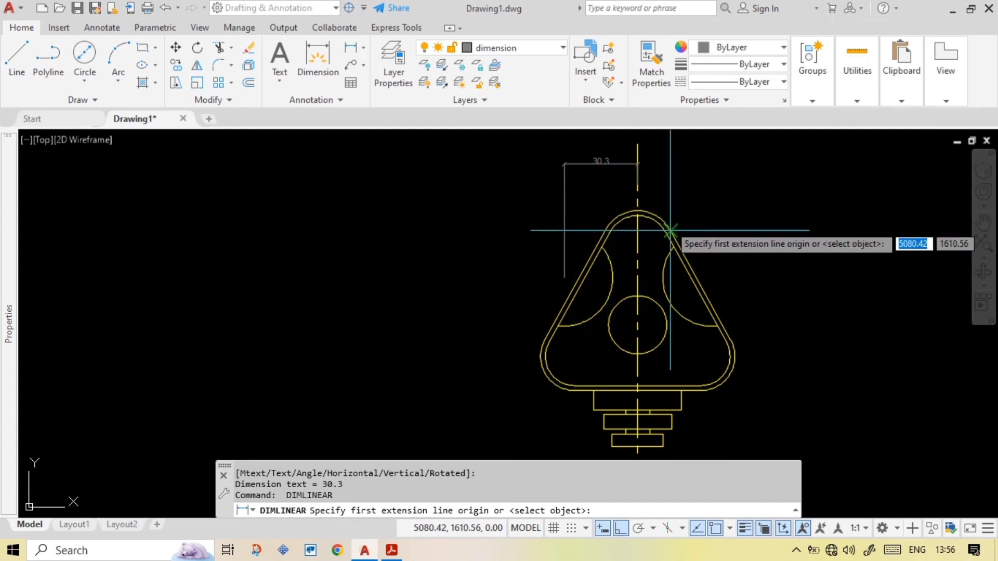
scroll(598, 312, up, 2)
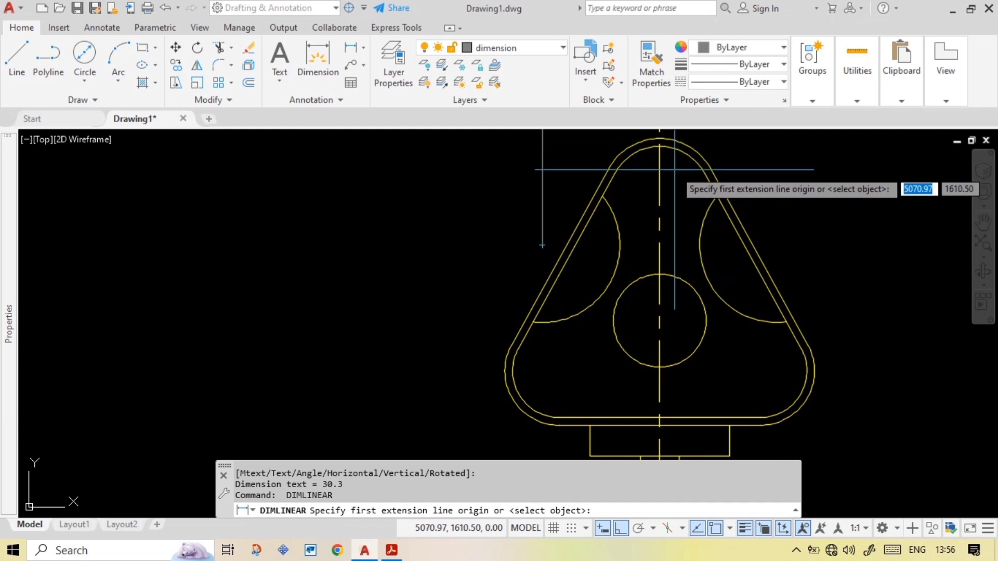
scroll(673, 158, up, 3)
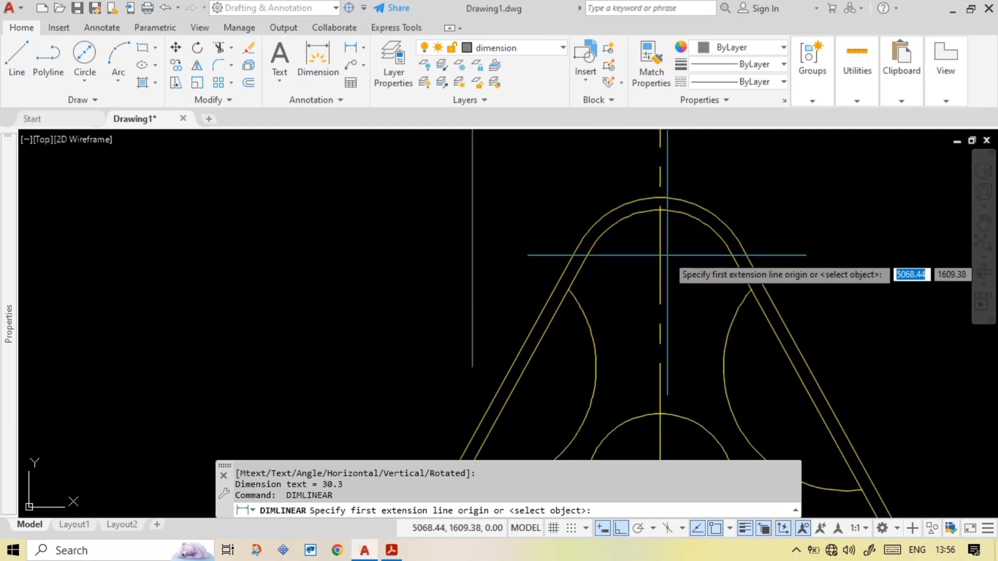
click(661, 290)
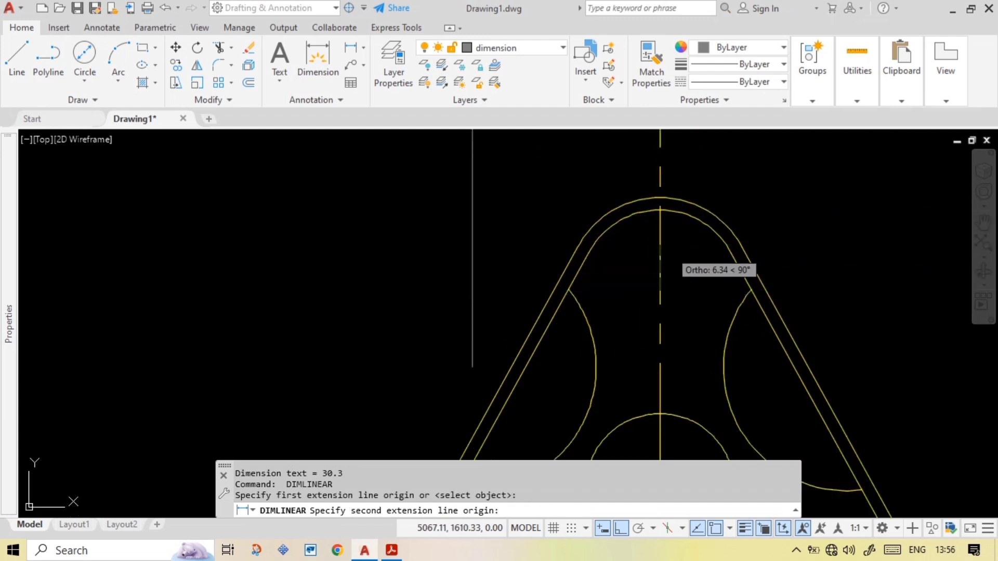
scroll(661, 250, down, 4)
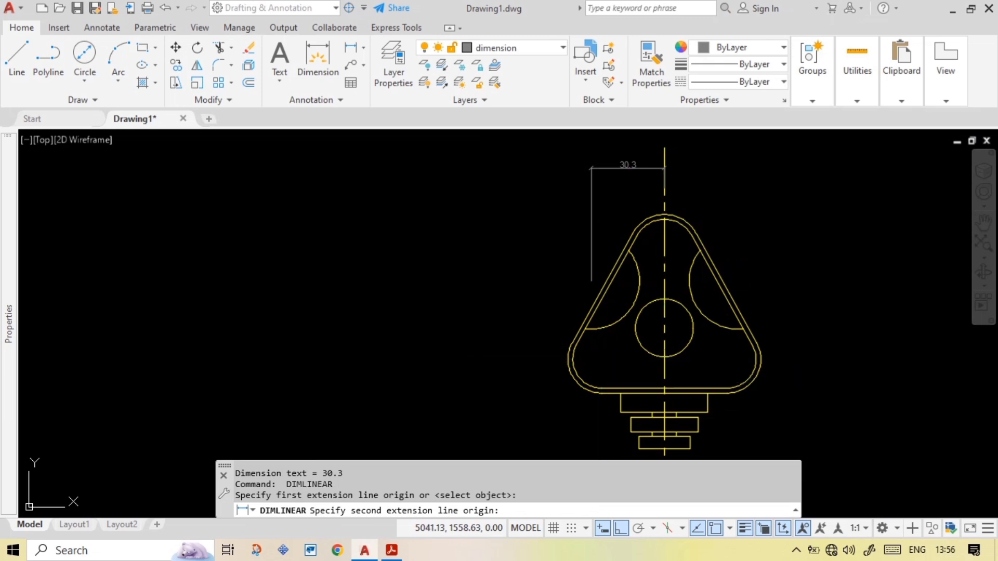
click(612, 361)
click(494, 358)
scroll(535, 338, up, 2)
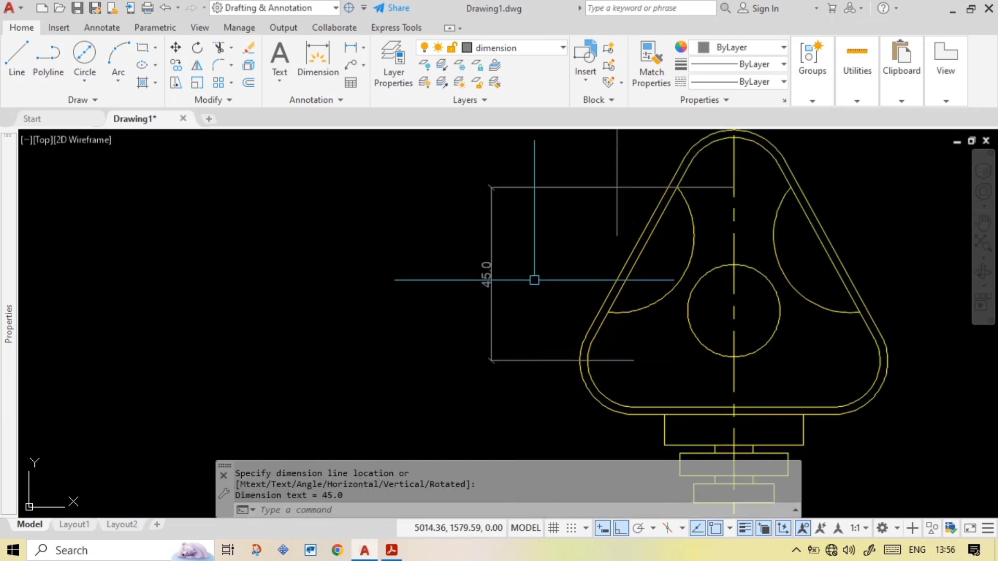
- Add a horizontal linear dimension below the base from the lower-left rounded corner's centre to the vertical centre line
middle_drag(649, 296, 629, 312)
middle_drag(645, 355, 644, 289)
key(Return)
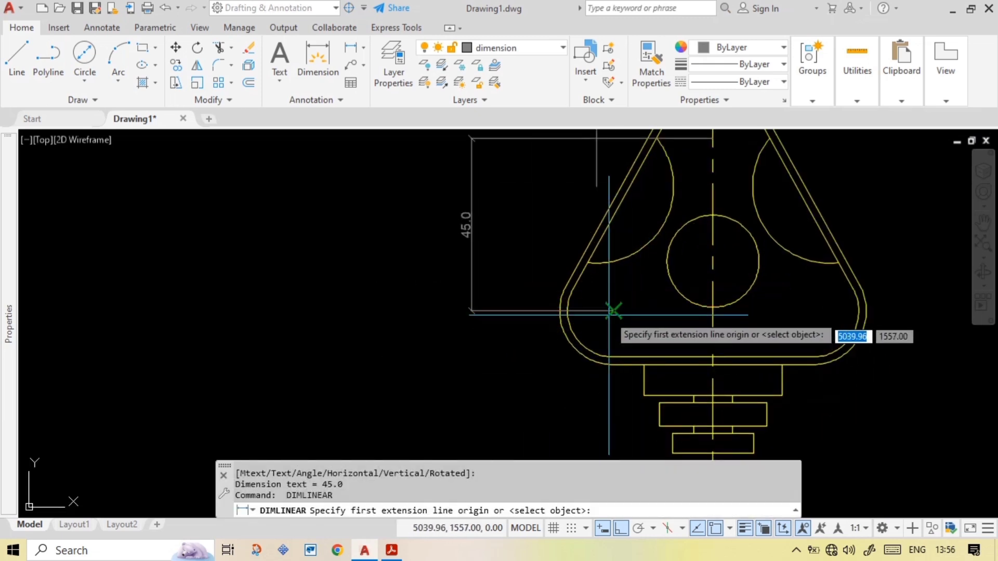
click(613, 311)
scroll(616, 322, down, 2)
scroll(624, 343, up, 2)
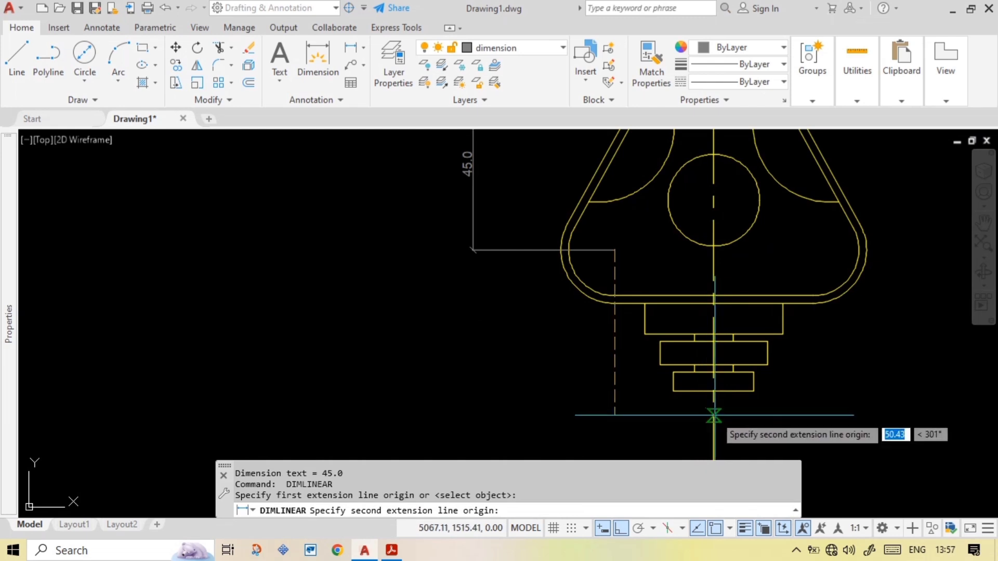
click(714, 416)
click(603, 446)
- Dimension the narrow neck's half-width from the vertical centre line to its right edge, placing the dimension just below the lowest step
middle_drag(704, 361, 606, 326)
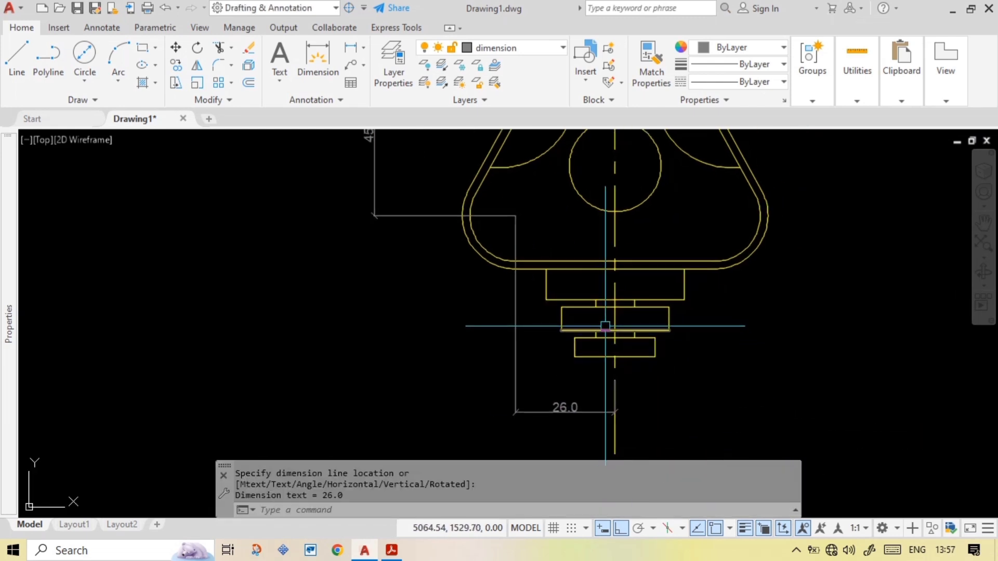
key(Return)
scroll(603, 319, up, 4)
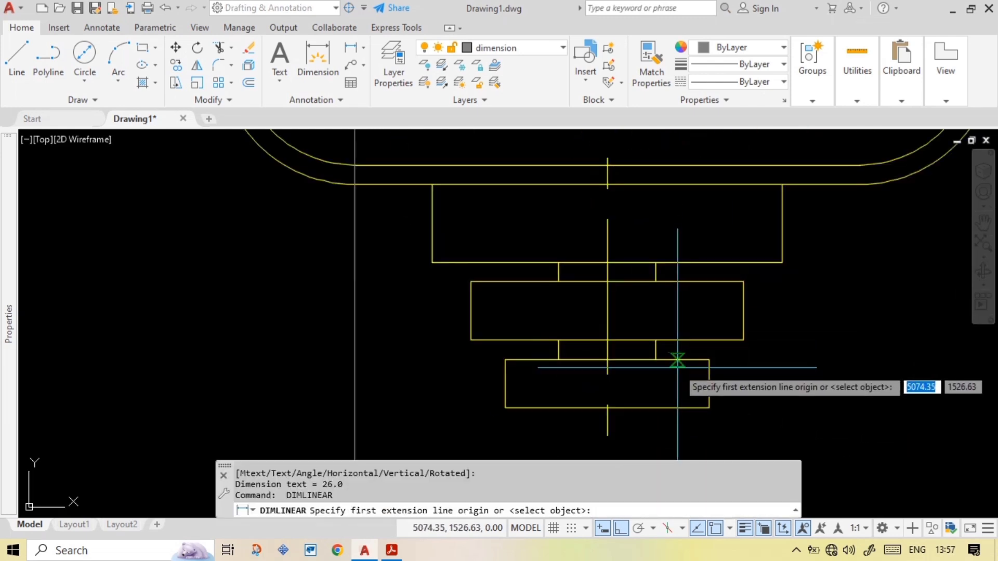
middle_drag(707, 391, 730, 344)
click(631, 362)
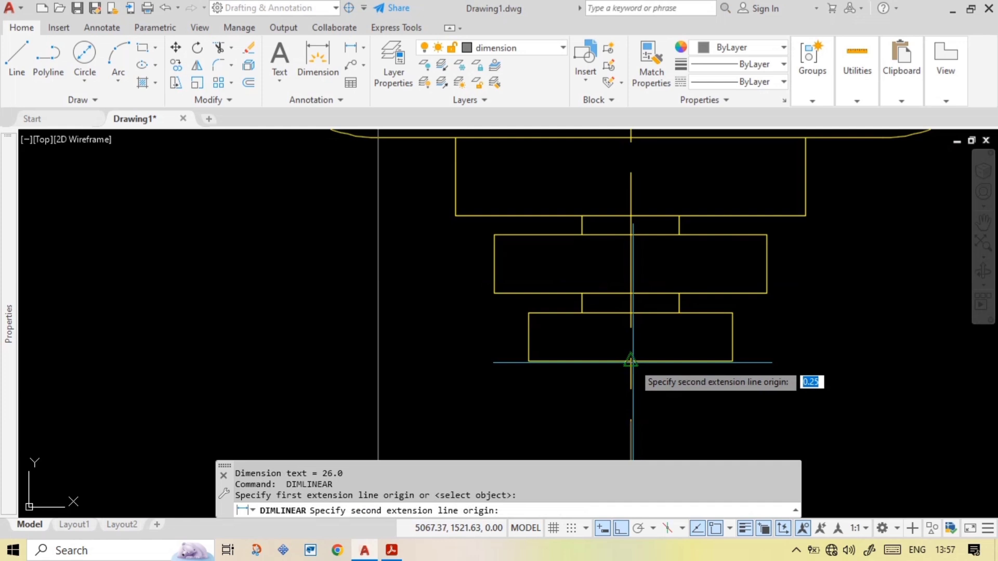
click(680, 314)
scroll(668, 291, down, 2)
click(660, 356)
- Dimension the lowest step's half-width from the vertical centre line to its right edge, placing it below the neck dimension
key(Return)
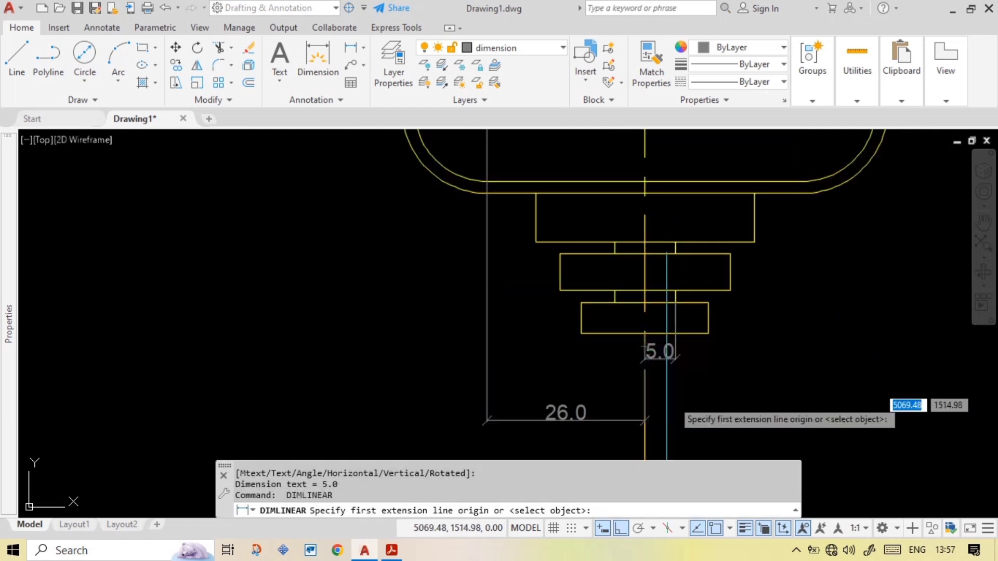
click(646, 397)
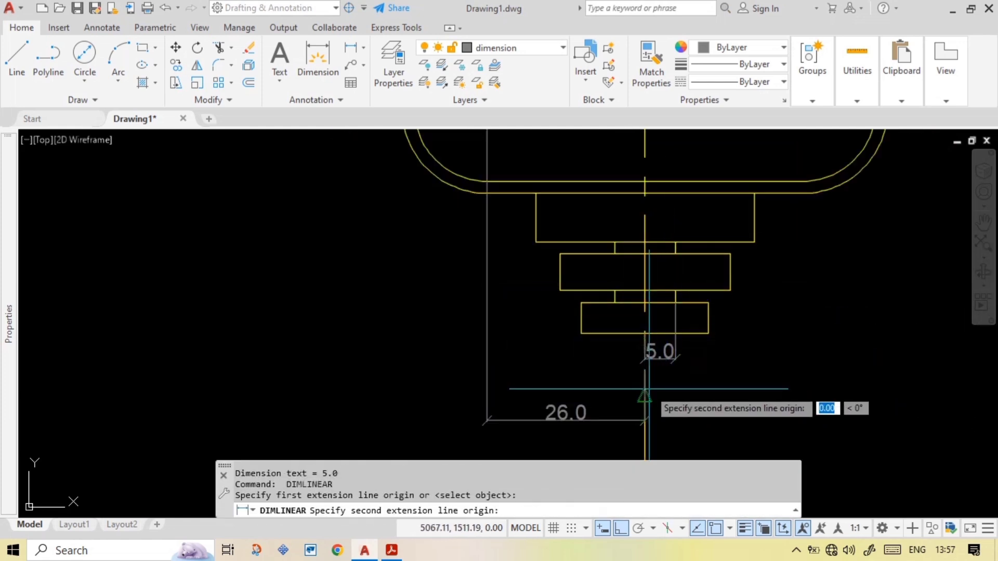
click(708, 333)
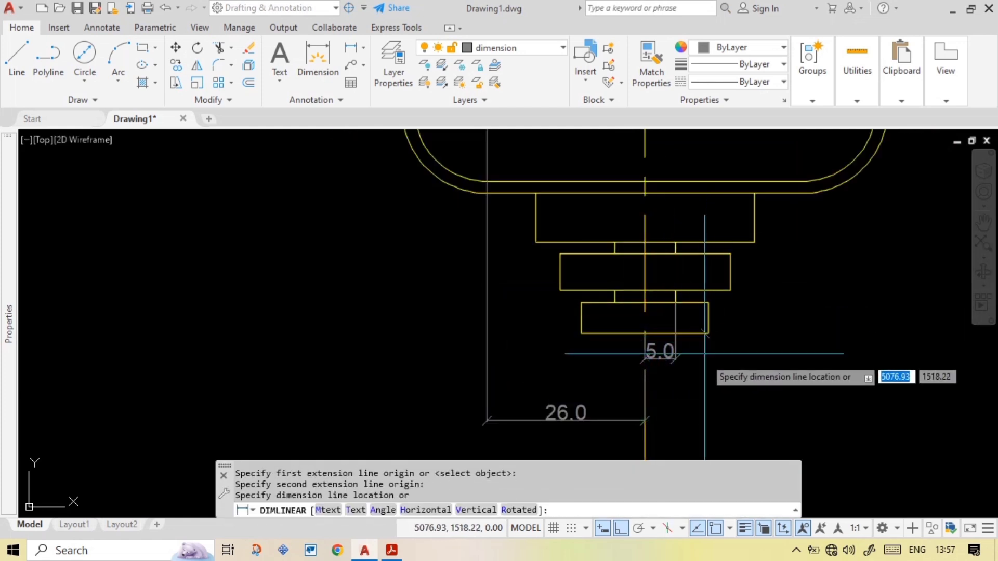
click(686, 396)
- Dimension the middle step's half-width from the vertical centre line to its lower-right corner, below the lowest step's half-width dimension
key(Return)
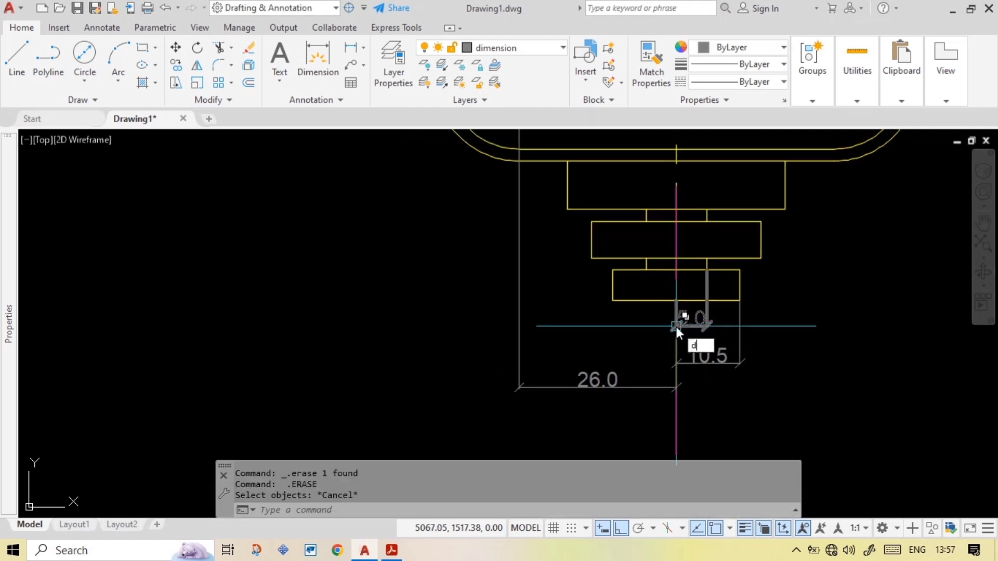
key(Return)
click(675, 388)
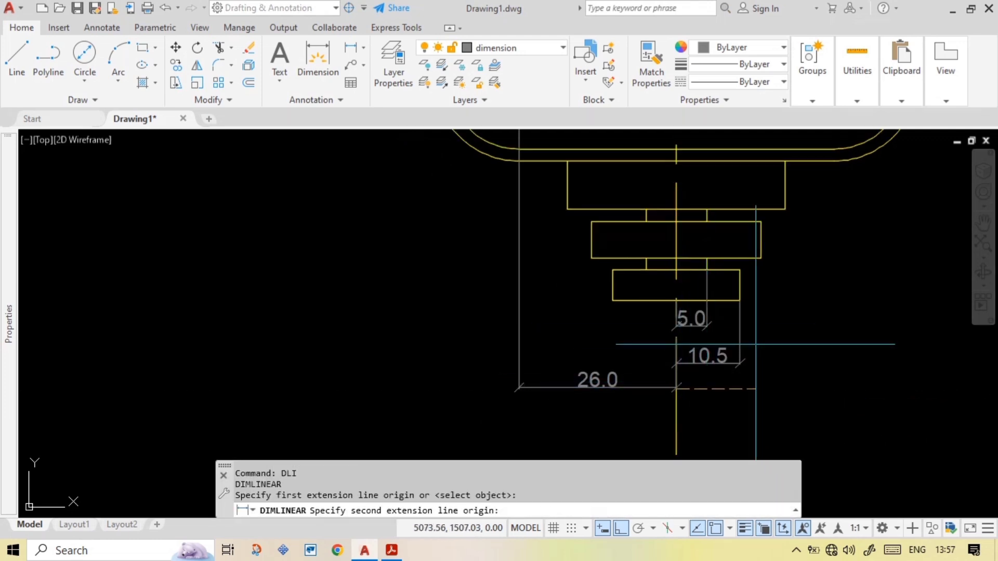
click(767, 265)
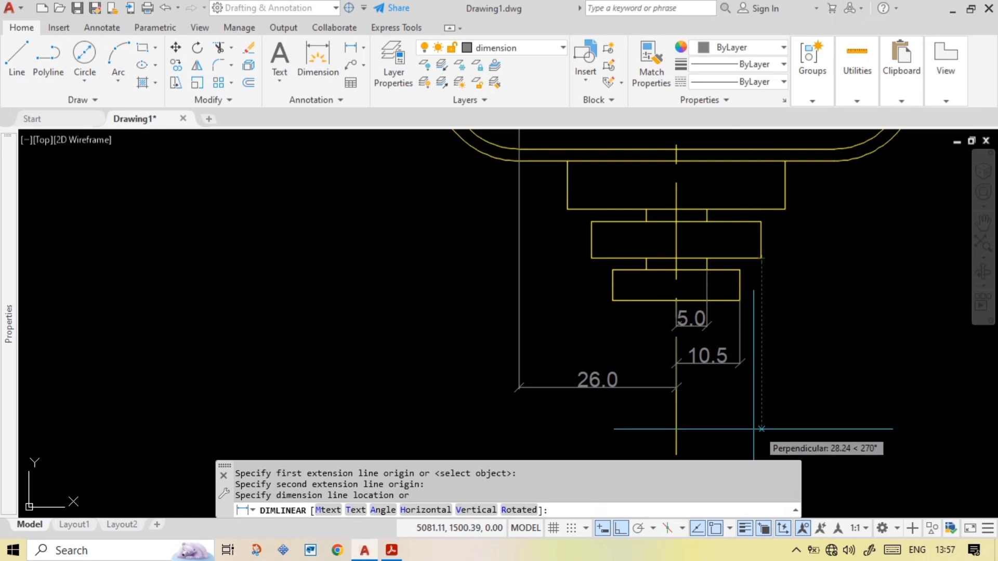
click(715, 400)
- Dimension the uppermost base step's half-width from the vertical centre line to its lower-right corner, below the other half-width dimensions
key(Return)
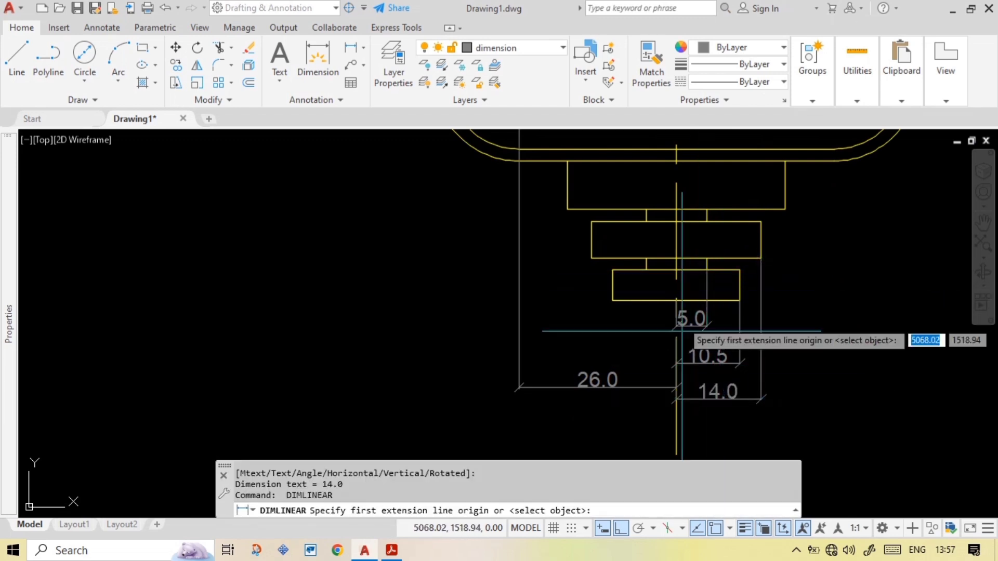
click(676, 414)
click(785, 209)
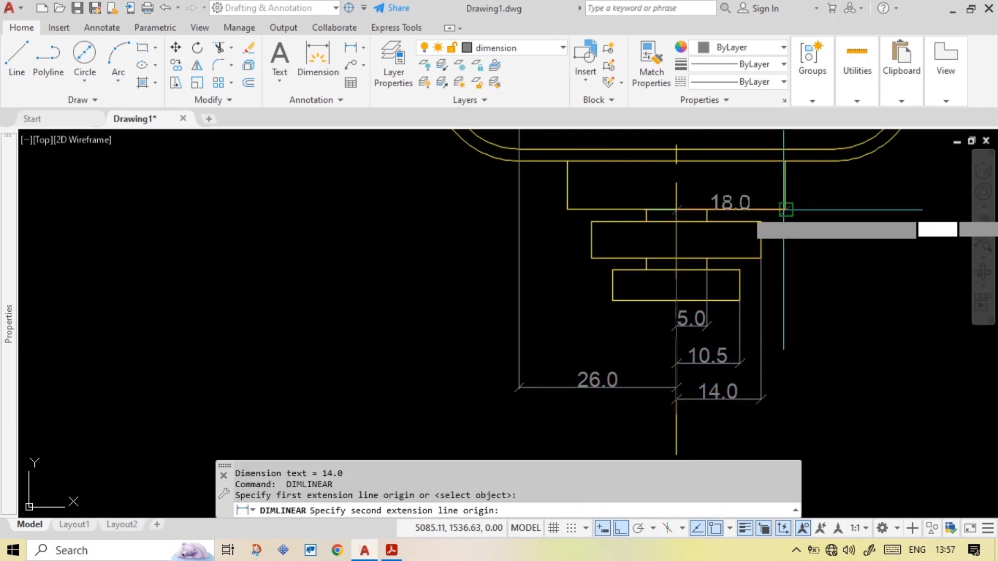
scroll(787, 208, down, 2)
click(764, 351)
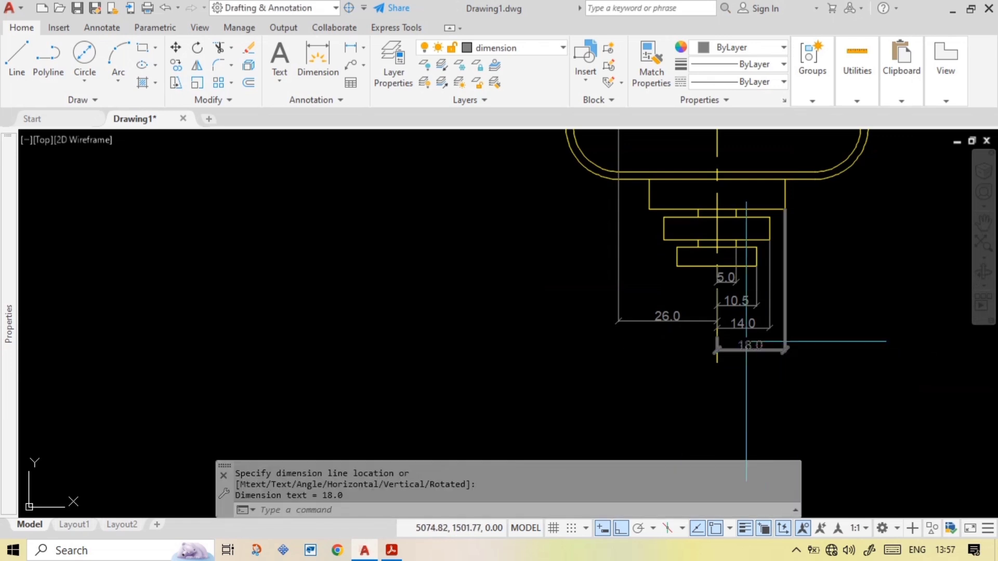
- Move the horizontal dimension left of the centre line up in line with the lowest step's half-width dimension
scroll(766, 352, up, 2)
scroll(665, 344, up, 2)
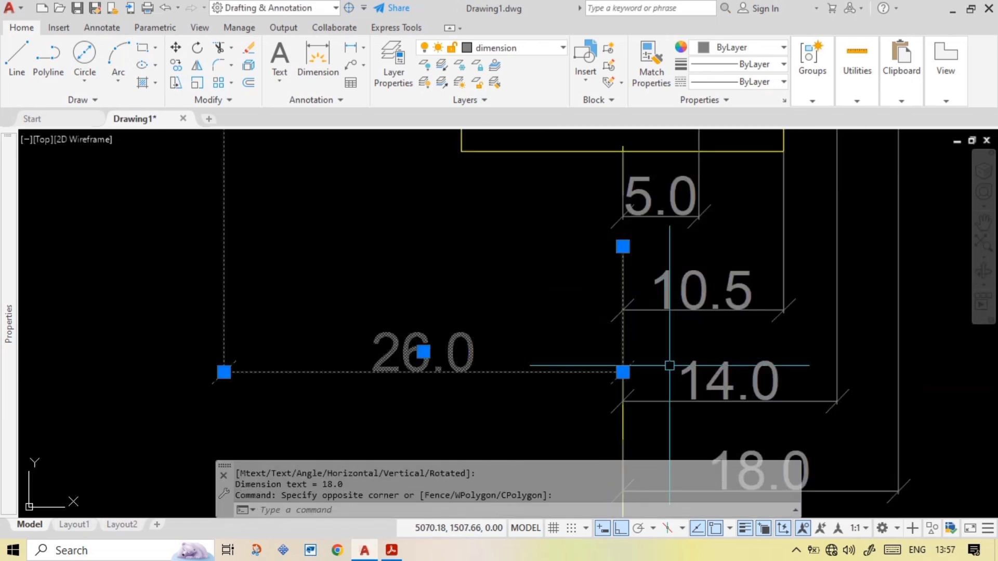
click(623, 372)
click(623, 310)
key(Escape)
key(Escape)
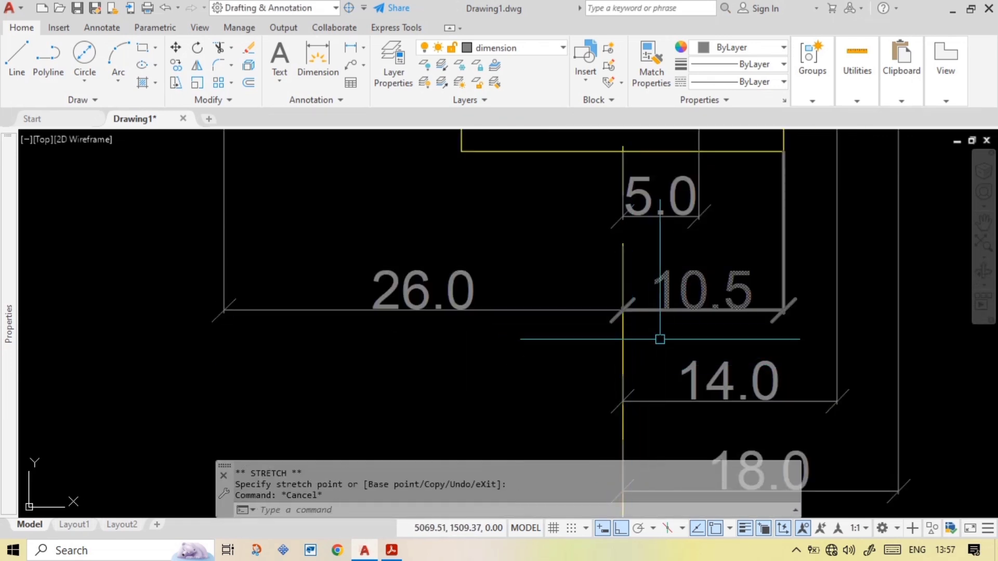
- Add a vertical linear dimension for the uppermost base step's height, placed to the right of the base
scroll(665, 338, down, 4)
scroll(605, 325, down, 2)
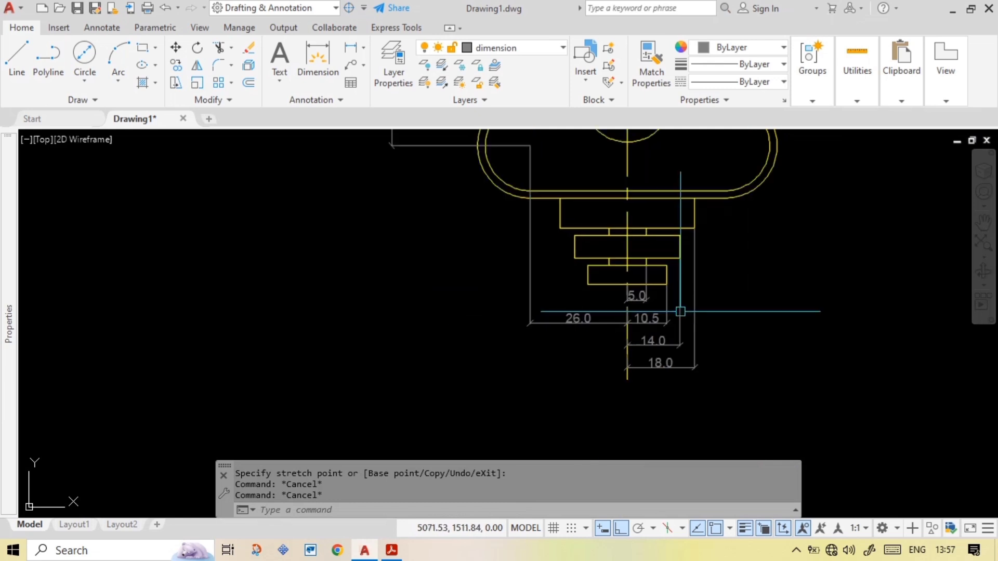
middle_drag(705, 191, 644, 283)
scroll(654, 285, up, 2)
key(space)
click(623, 290)
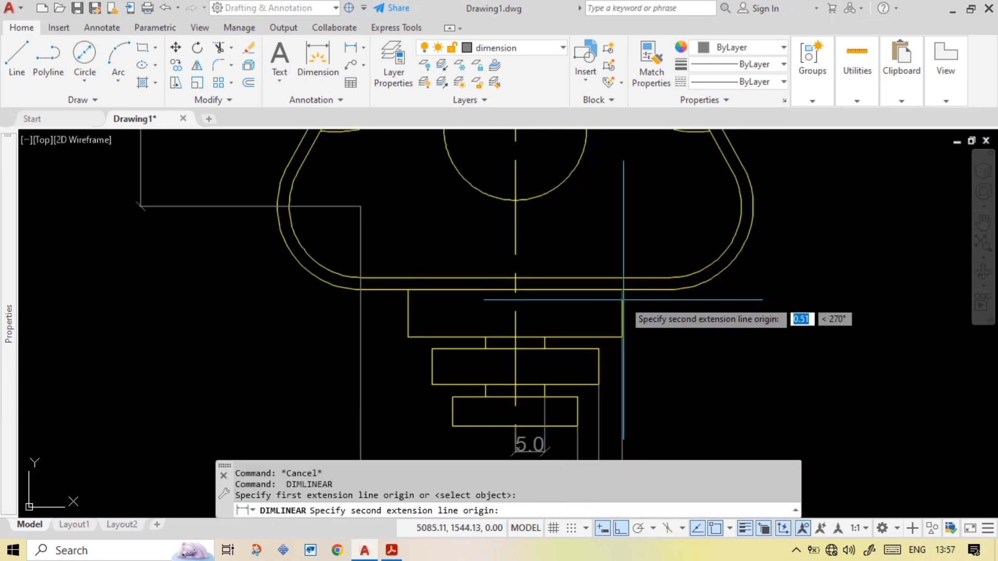
click(622, 337)
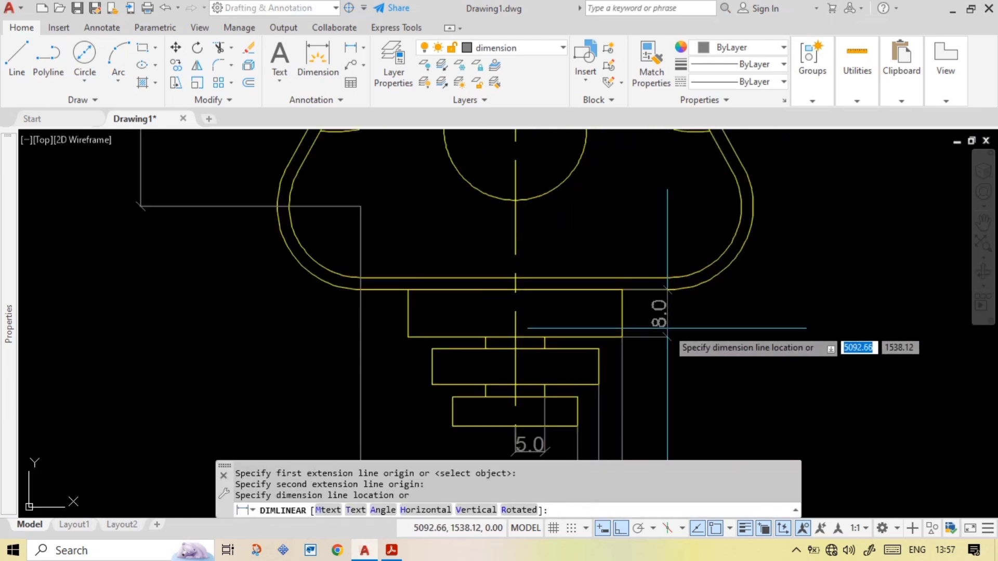
click(668, 328)
- Add a vertical dimension from the body's outer bottom edge to the middle step's underside, outside the uppermost step's height dimension
key(space)
scroll(669, 289, up, 4)
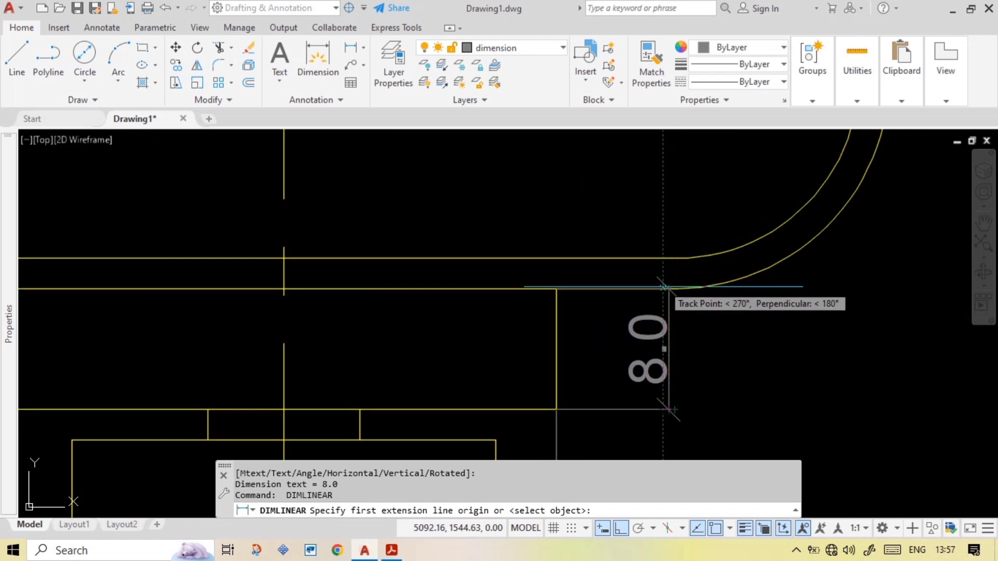
click(663, 287)
scroll(665, 287, down, 4)
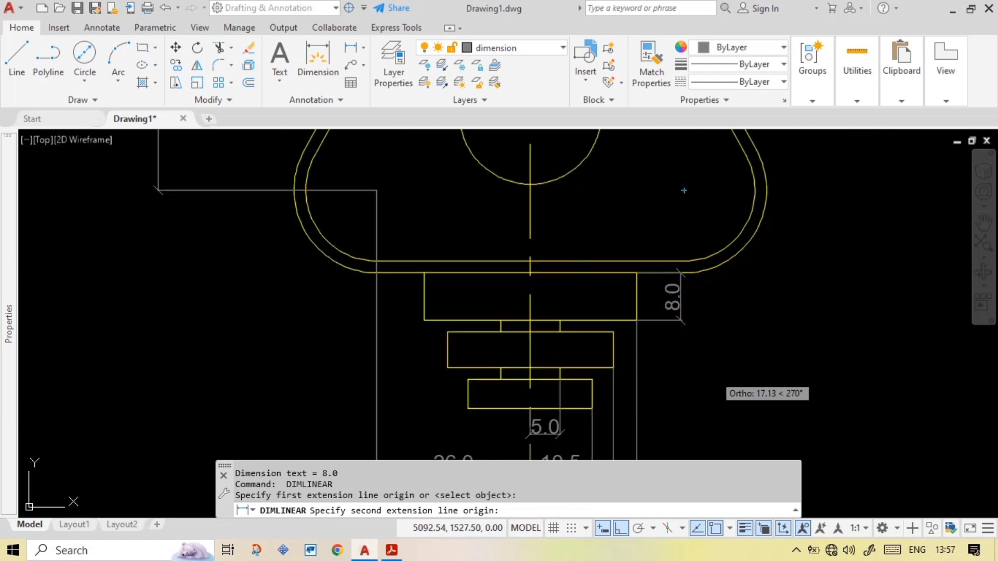
click(614, 367)
click(720, 348)
- Add a vertical dimension from the body's outer bottom edge to the lowest step's underside, outside the other two height dimensions
key(space)
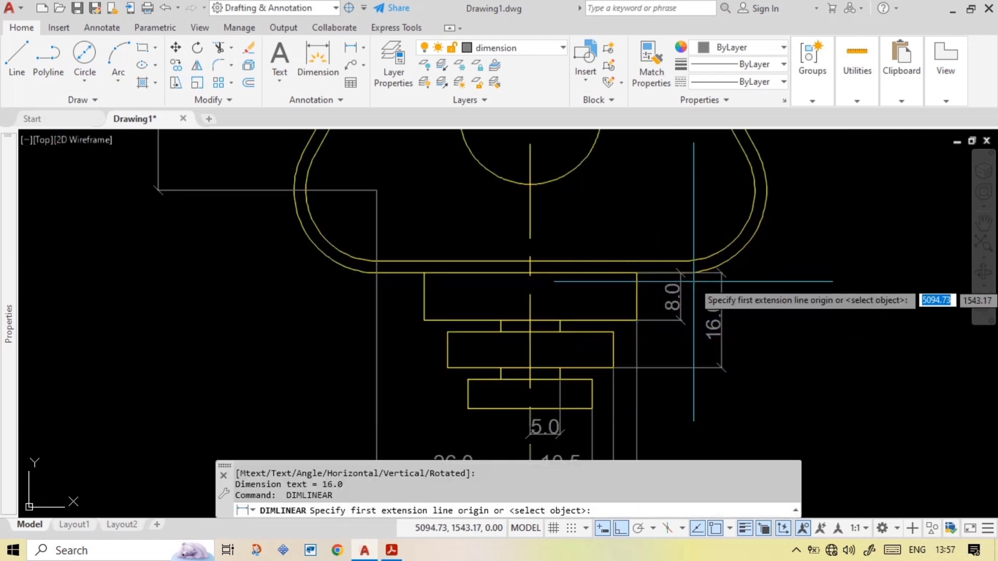
click(720, 273)
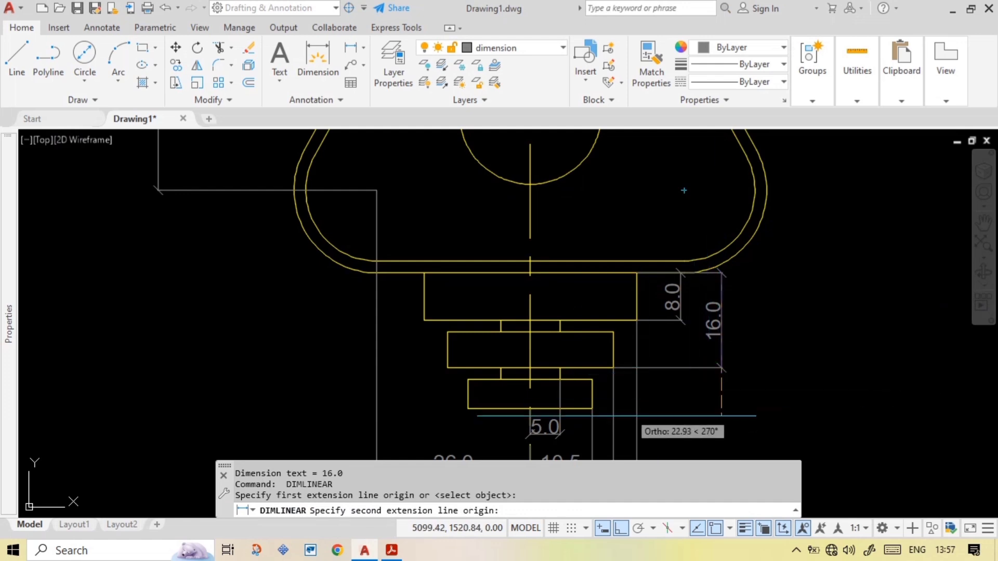
click(592, 408)
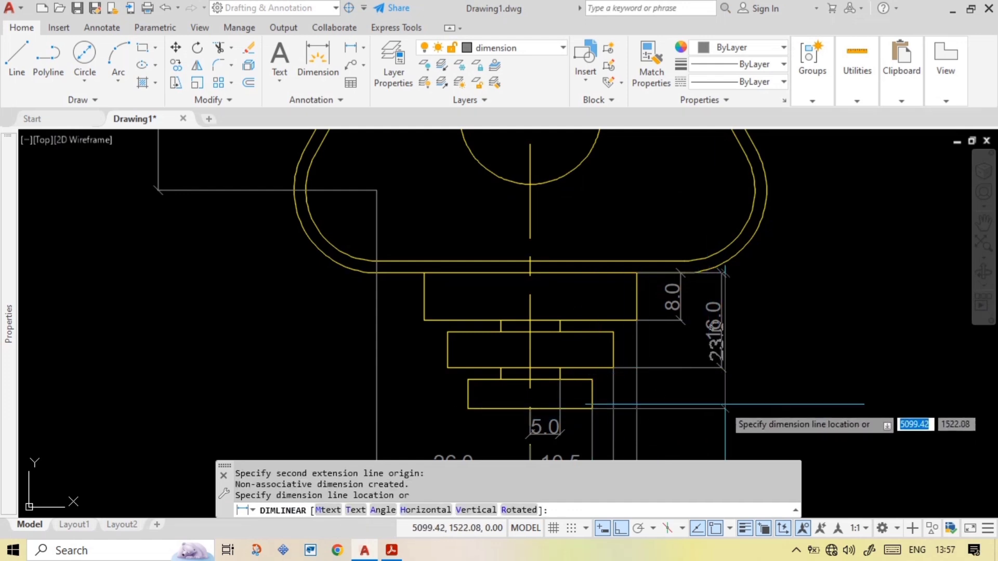
click(764, 401)
- Add a vertical linear dimension right of the part from the inner bottom edge to the centre of the large circle
scroll(762, 408, down, 3)
scroll(639, 313, up, 1)
scroll(639, 313, up, 1)
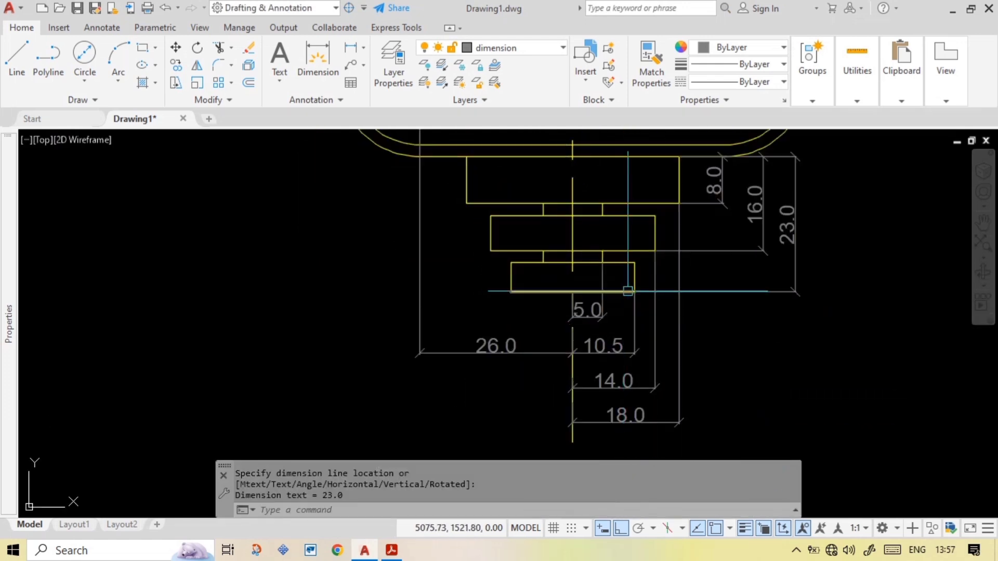
scroll(686, 271, down, 2)
middle_drag(619, 144, 624, 249)
scroll(696, 328, up, 2)
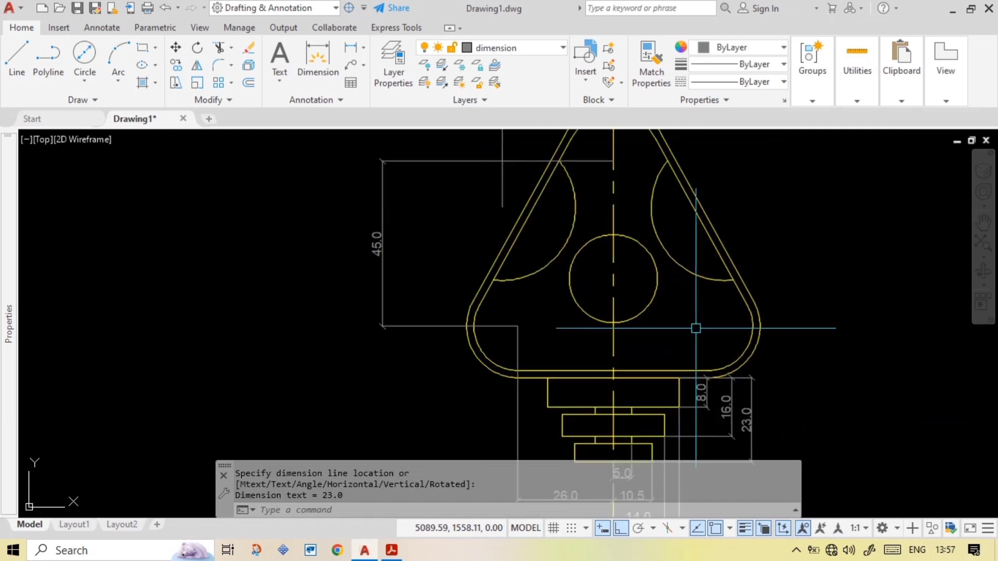
key(Return)
scroll(642, 373, up, 2)
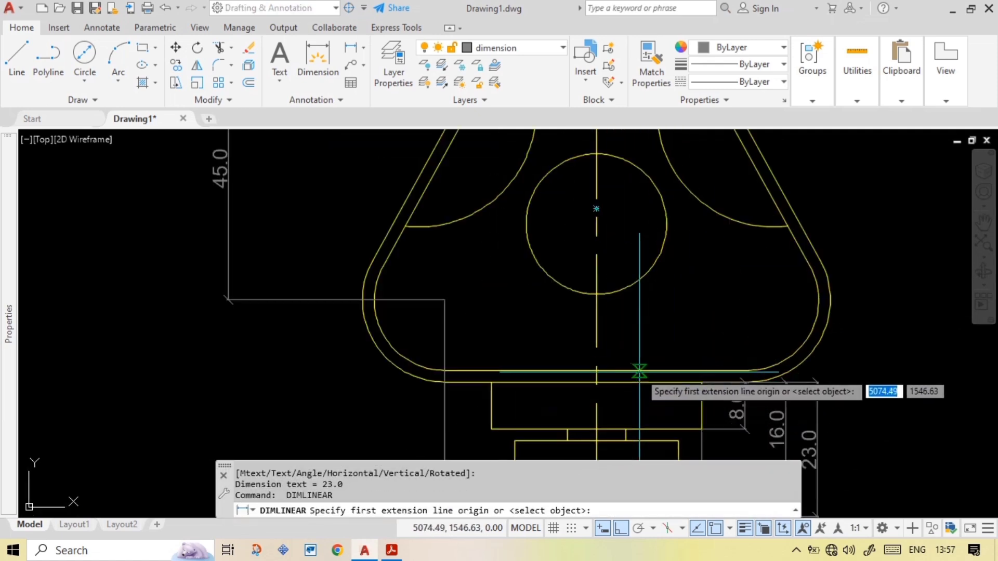
click(747, 370)
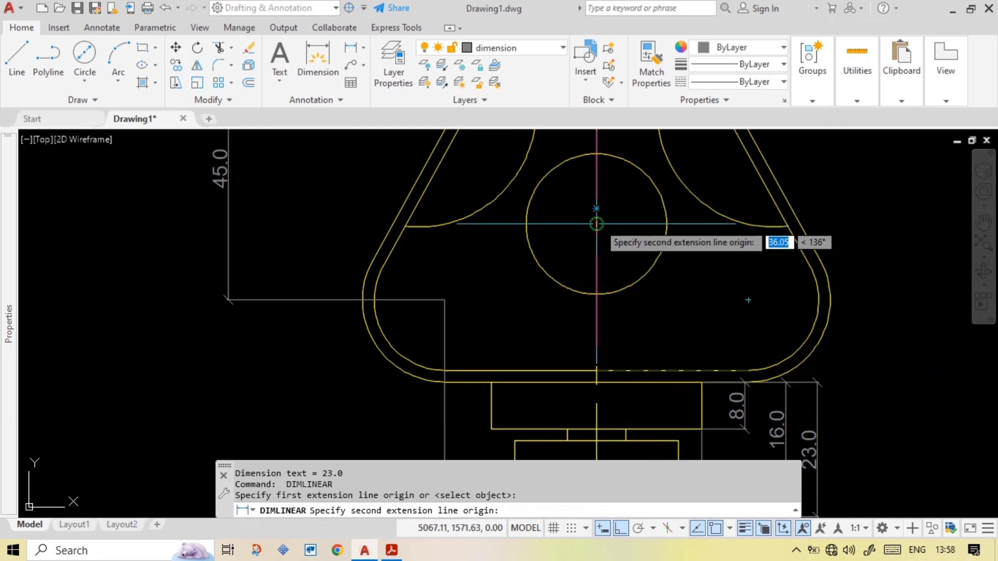
click(597, 224)
middle_drag(892, 253, 797, 252)
click(798, 250)
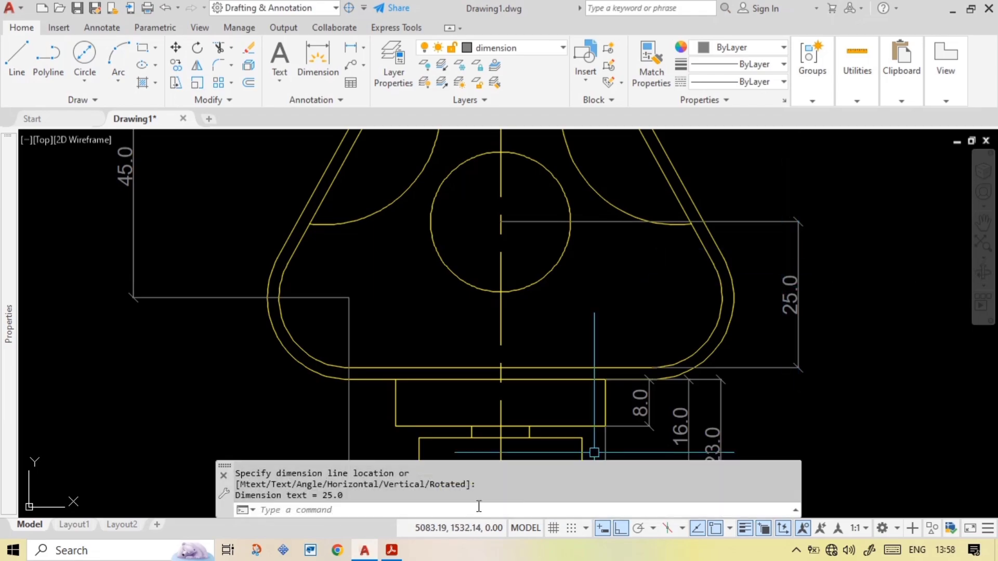
- Check the remaining dimensions in the PDF drawing, and in AutoCAD dimension the vertical gap between the uppermost and middle steps, left of the base
click(392, 550)
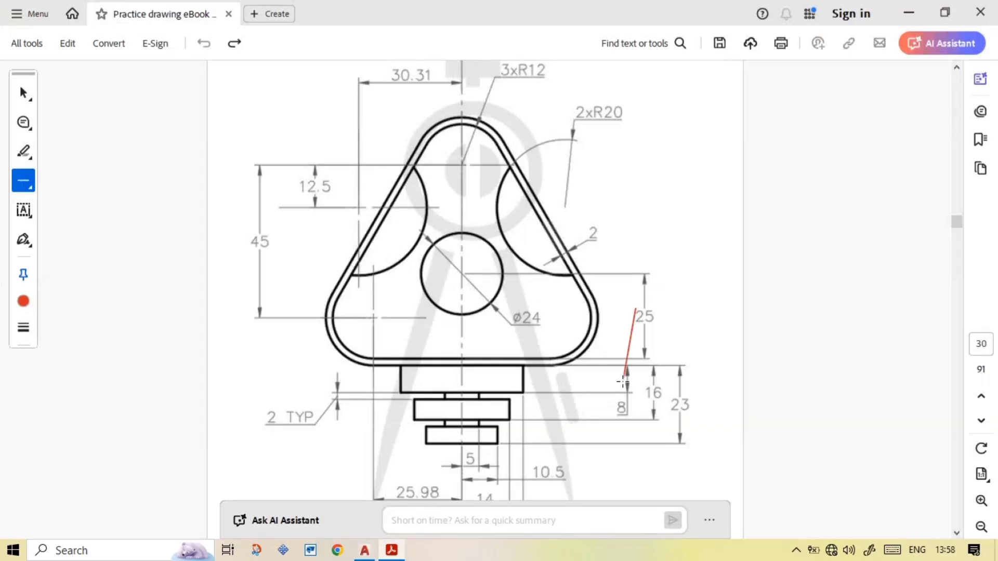
scroll(593, 338, down, 2)
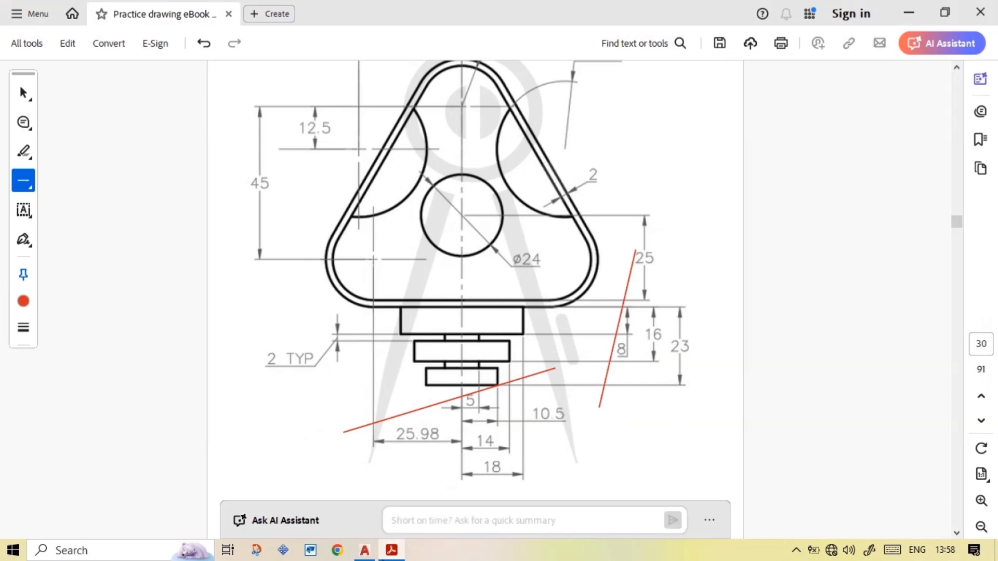
click(365, 551)
middle_drag(453, 325, 594, 242)
key(Return)
click(537, 342)
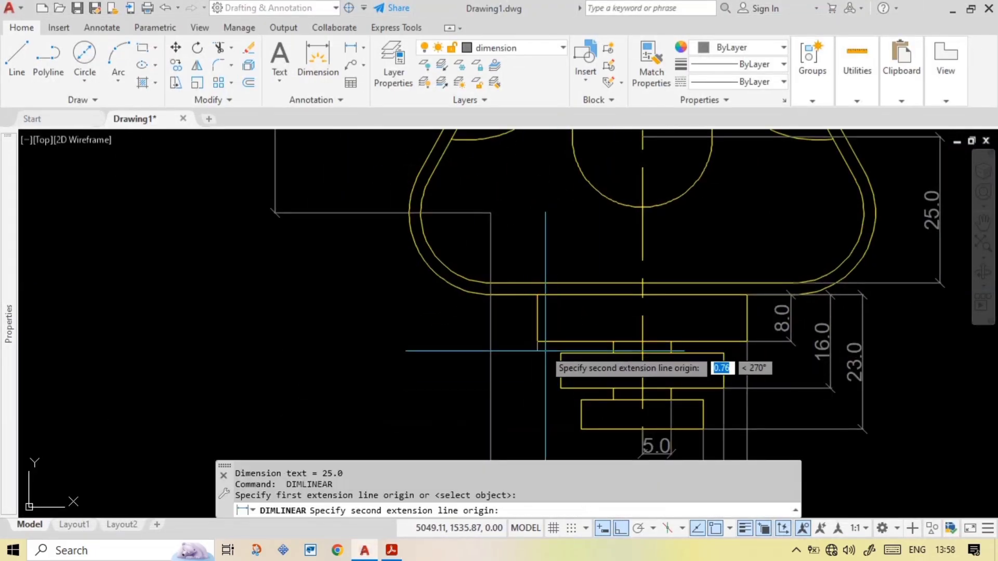
click(561, 354)
click(435, 352)
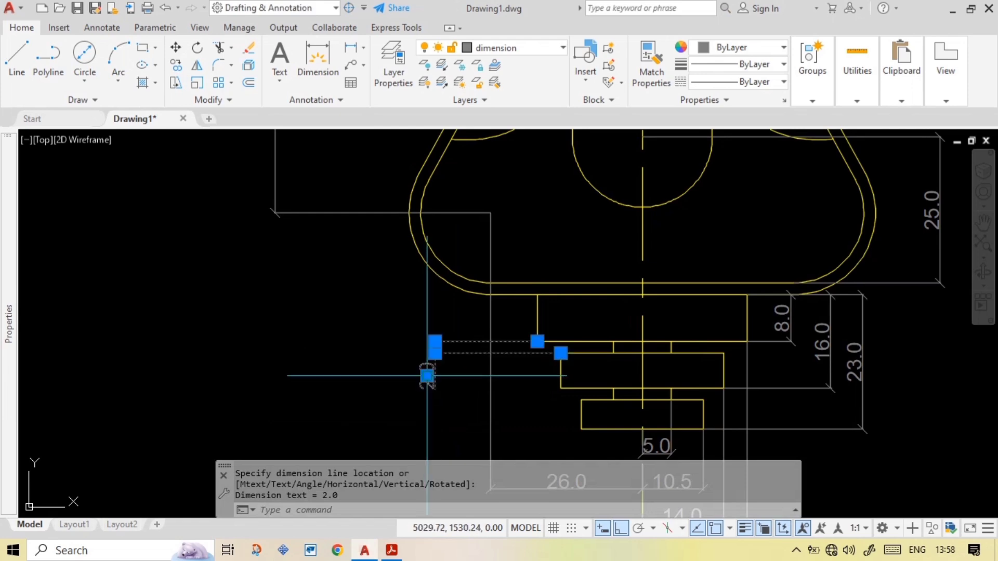
- Append "TYP" in capitals to the text of the gap dimension left of the base
double_click(427, 375)
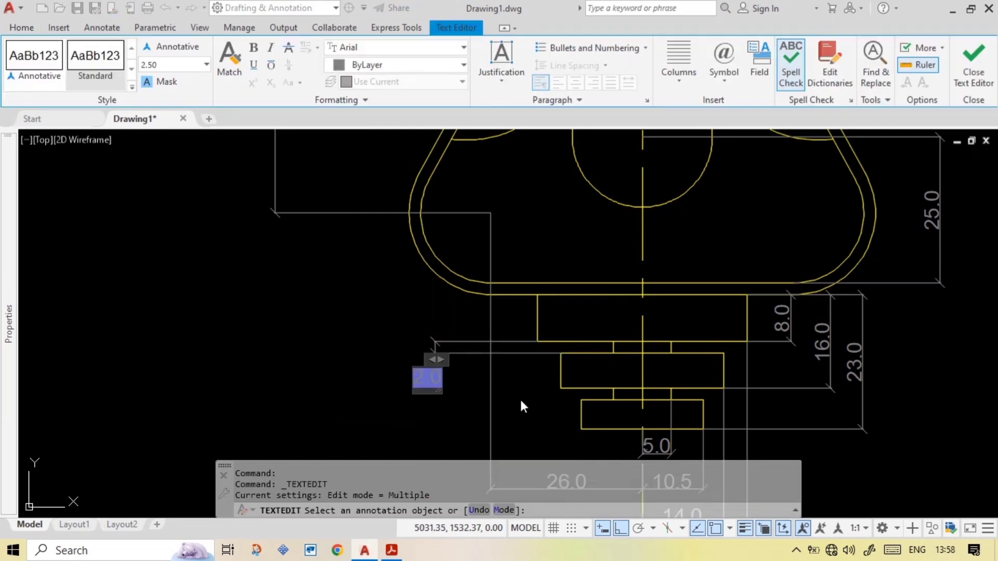
text(typ)
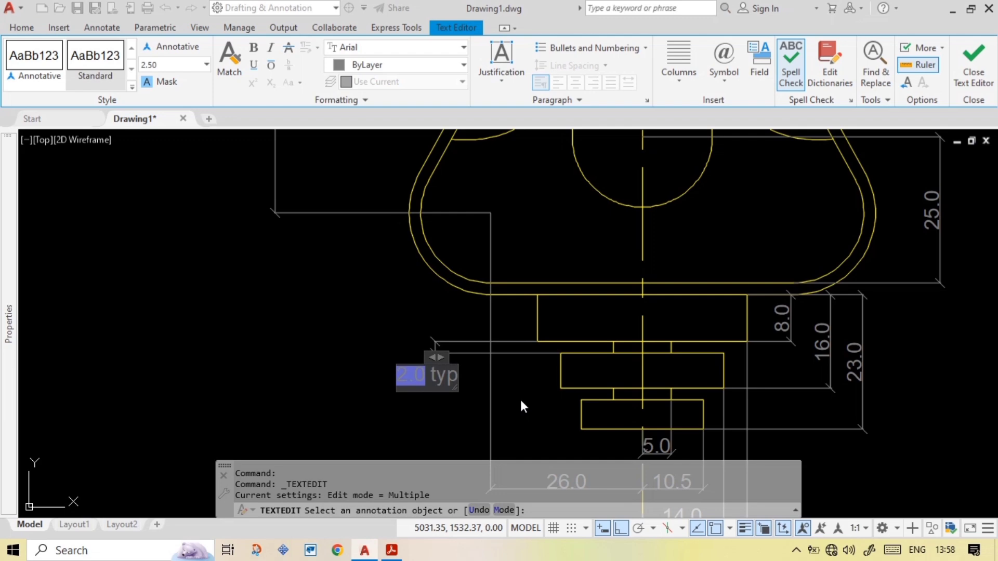
key(BackSpace)
key(BackSpace)
key(BackSpace)
key(BackSpace)
text(TYP)
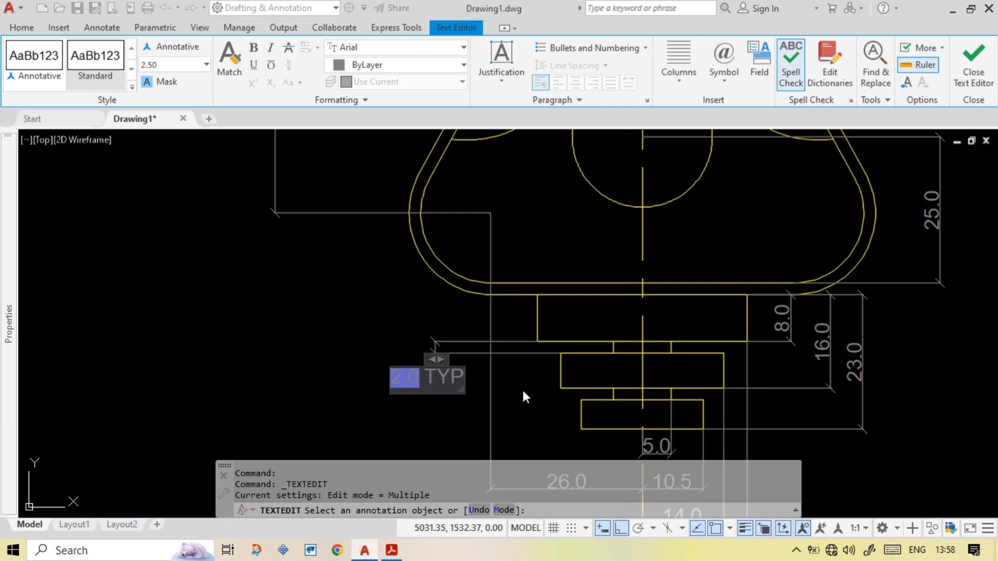
click(470, 415)
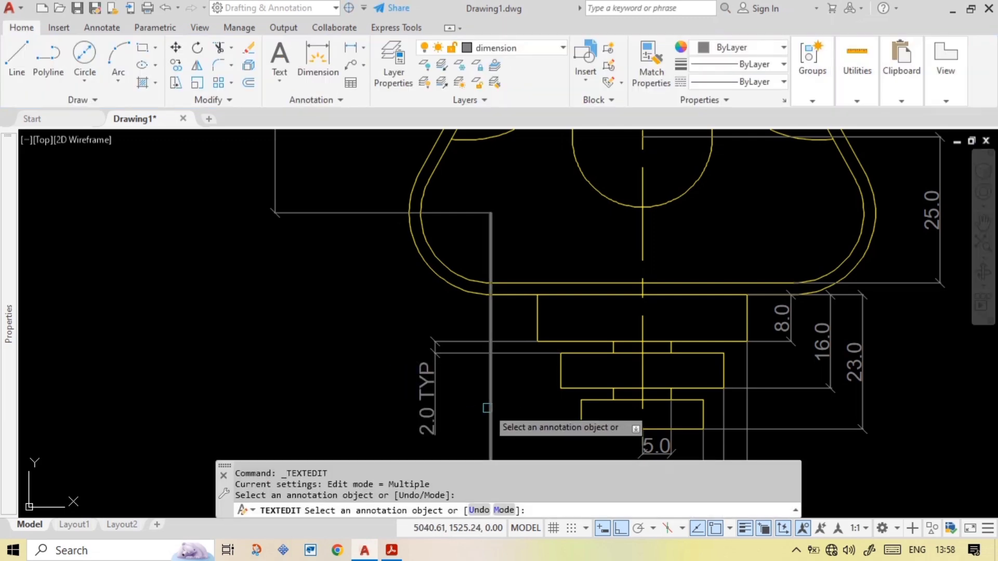
key(Escape)
- Add an aligned dimension for the wall thickness between the inner and outer lines of the triangle's right side
scroll(477, 370, down, 2)
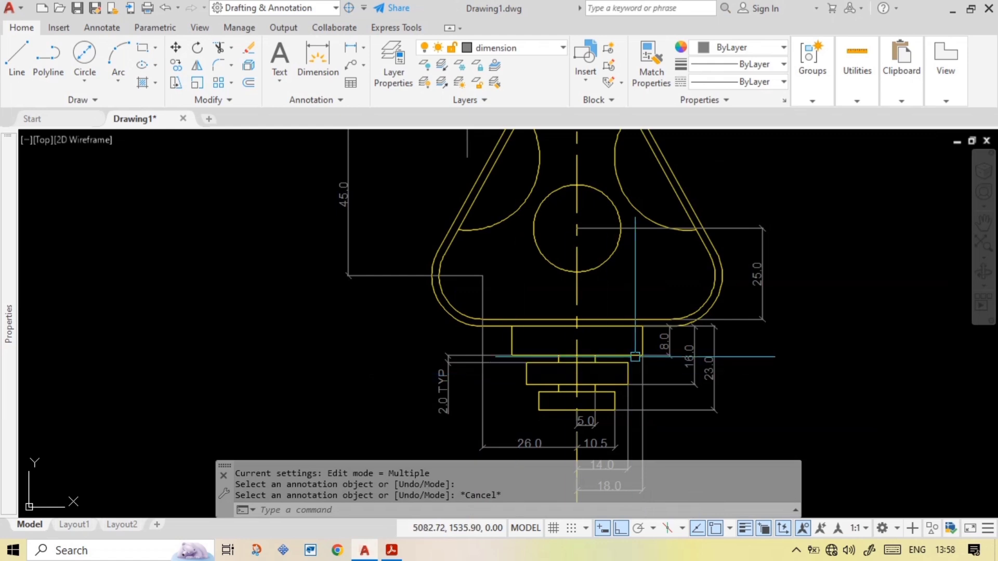
scroll(723, 258, up, 4)
click(363, 48)
click(377, 100)
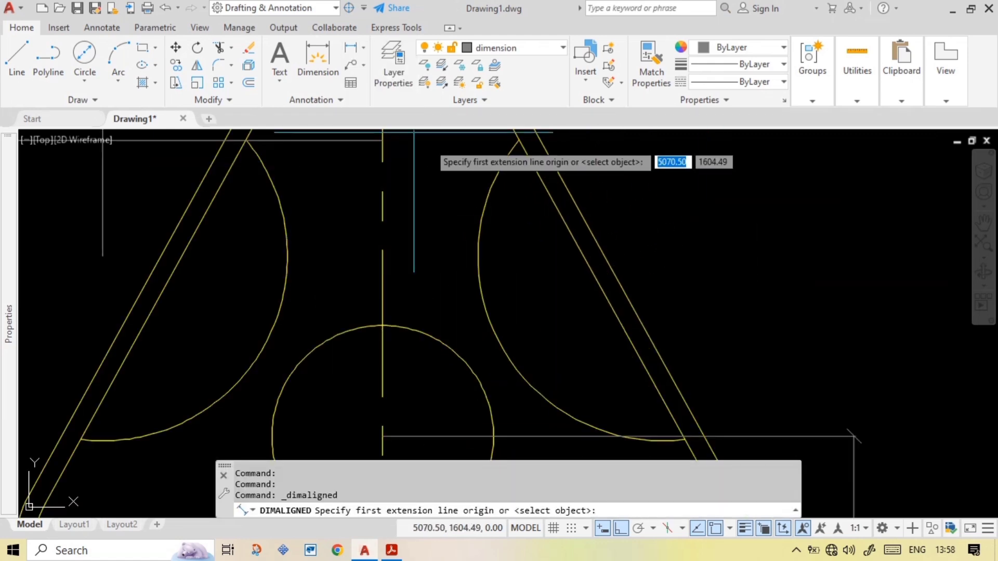
click(616, 318)
click(631, 309)
click(639, 278)
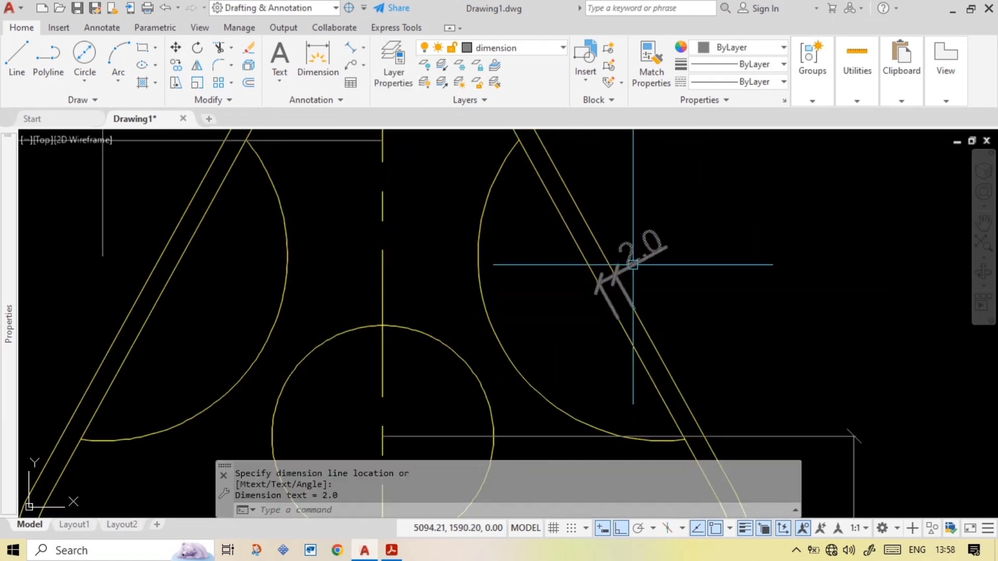
- Switch to the PDF drawing in Acrobat and strike off the 2 TYP dimension with a red line
key(alt+Tab)
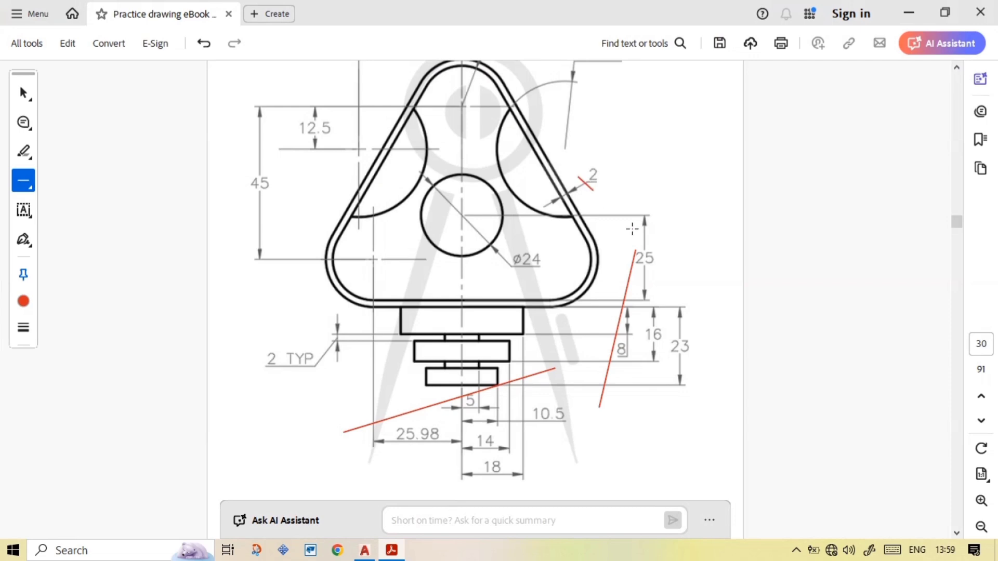
scroll(546, 280, up, 3)
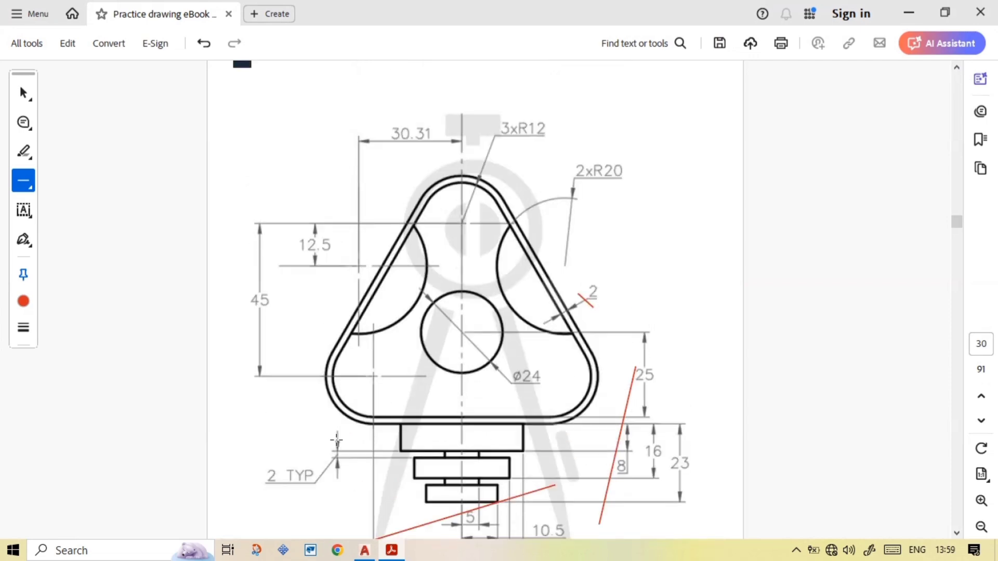
drag(334, 457, 332, 482)
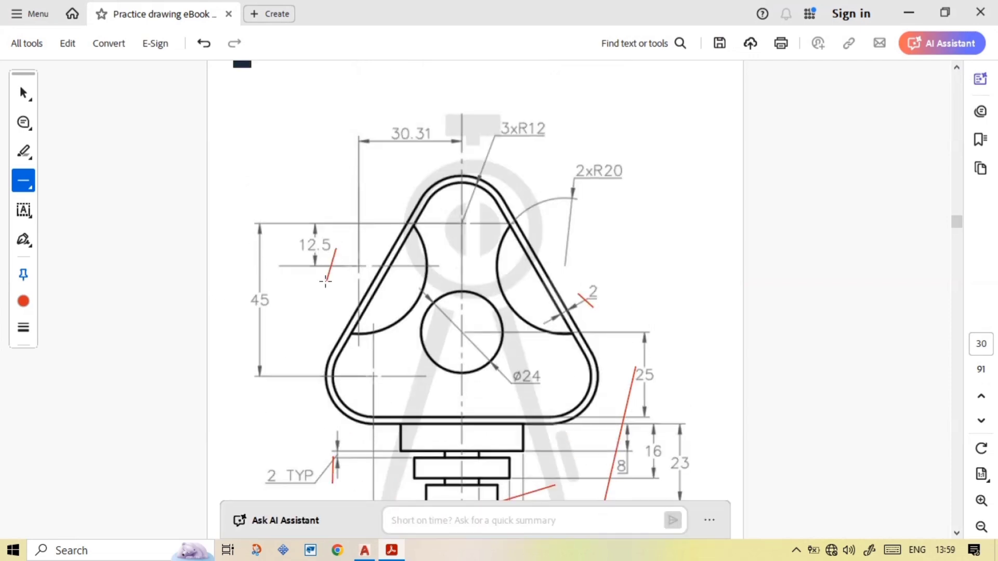
- Back in AutoCAD, add a vertical linear dimension left of the triangle from the upper arc centre's level to the left side arc's centre
key(alt+Tab)
scroll(494, 313, down, 3)
middle_drag(283, 332, 390, 318)
scroll(427, 321, up, 1)
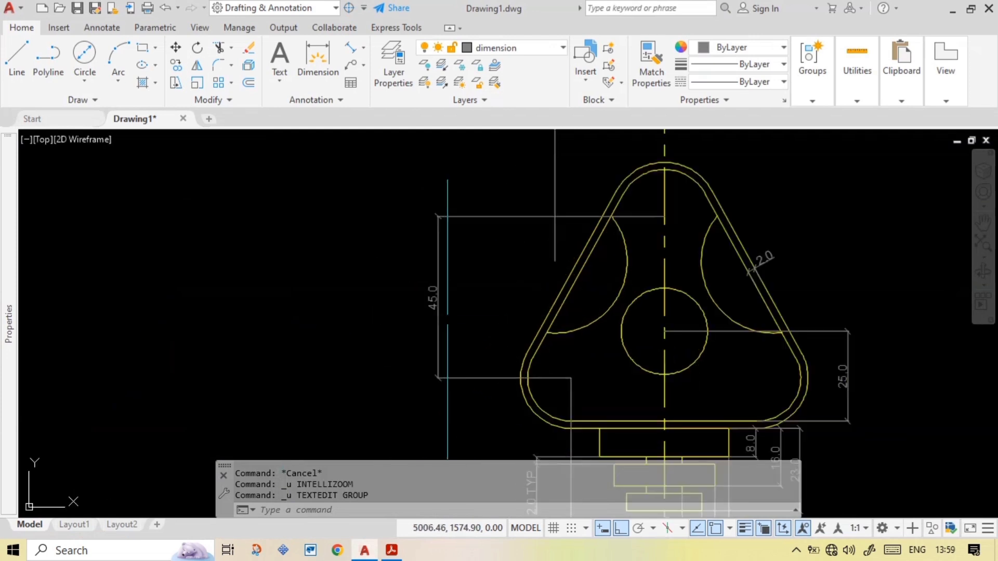
middle_drag(486, 324, 467, 321)
text(DLI)
key(Return)
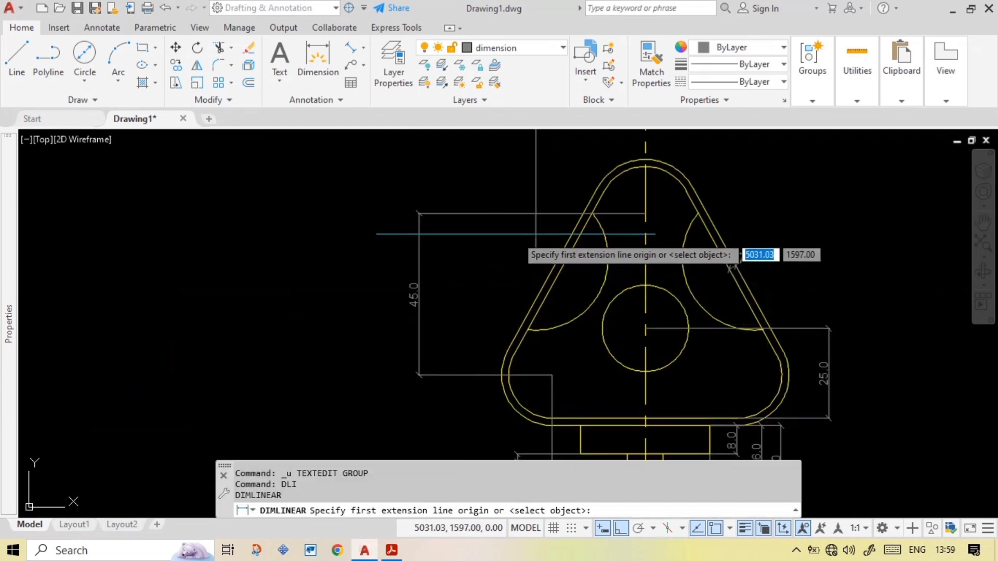
click(516, 213)
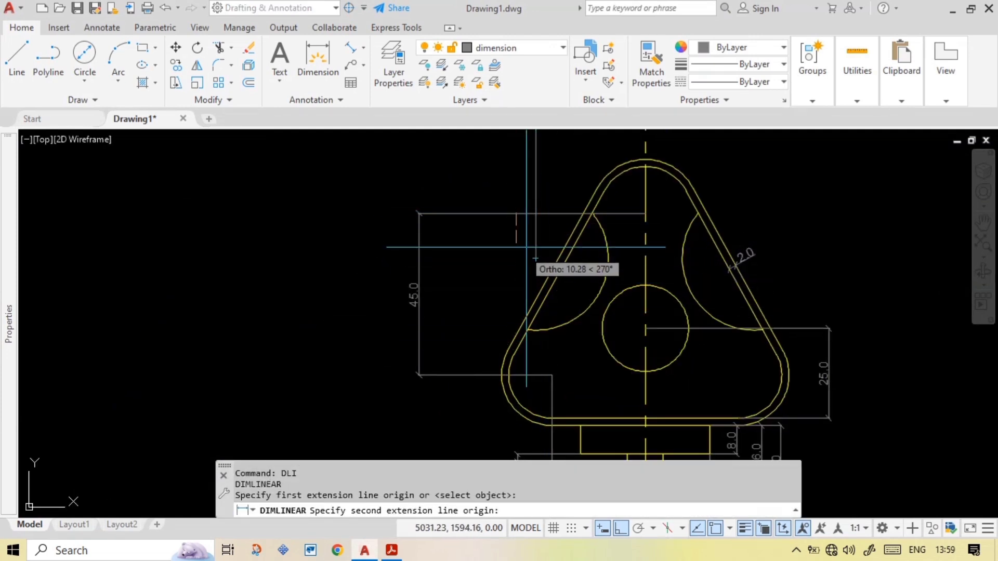
click(536, 258)
click(483, 255)
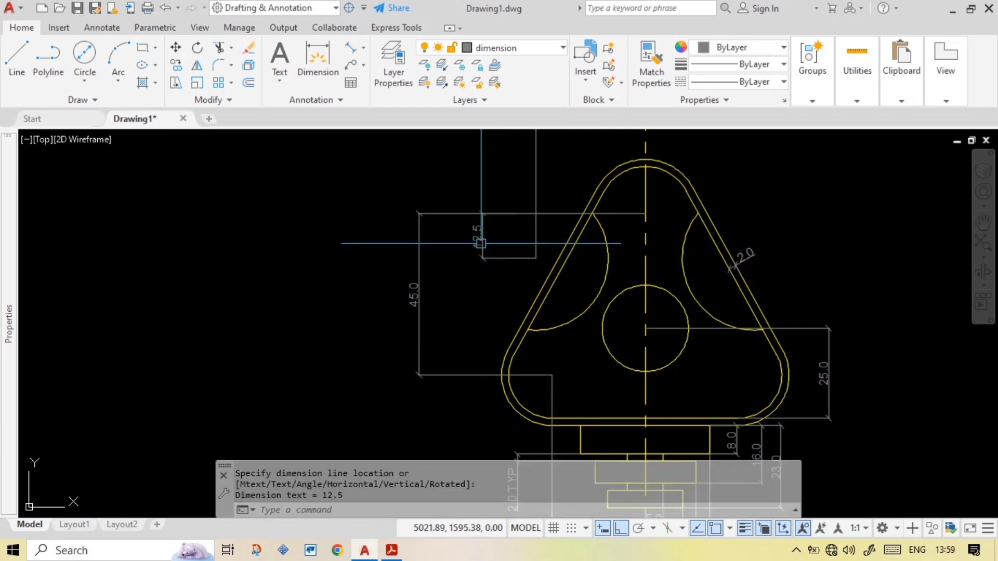
key(Escape)
key(Return)
key(Escape)
- Check the radii in the PDF drawing, and in AutoCAD add a radius dimension to the inner arc at the triangle's apex
key(alt+Tab)
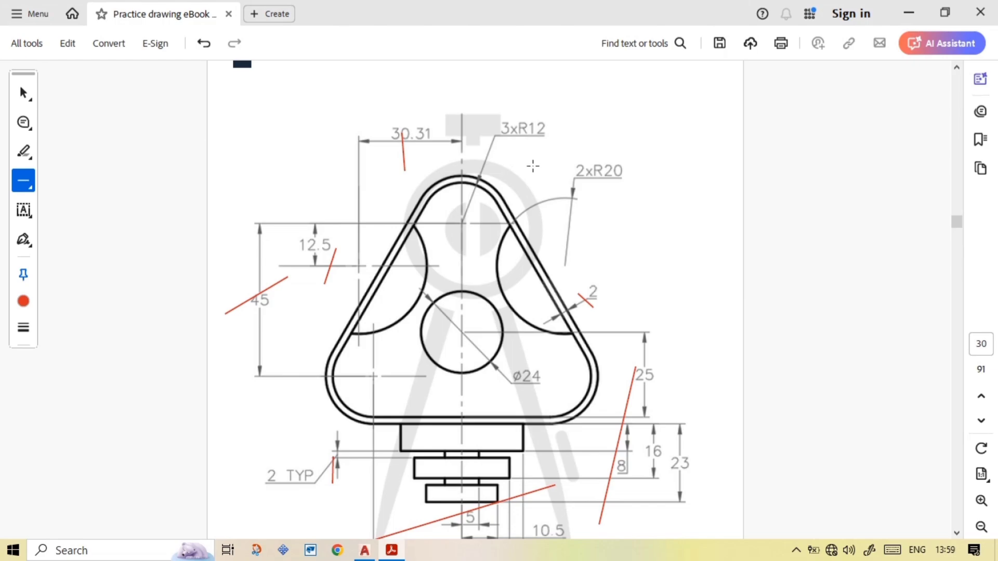
key(alt+Tab)
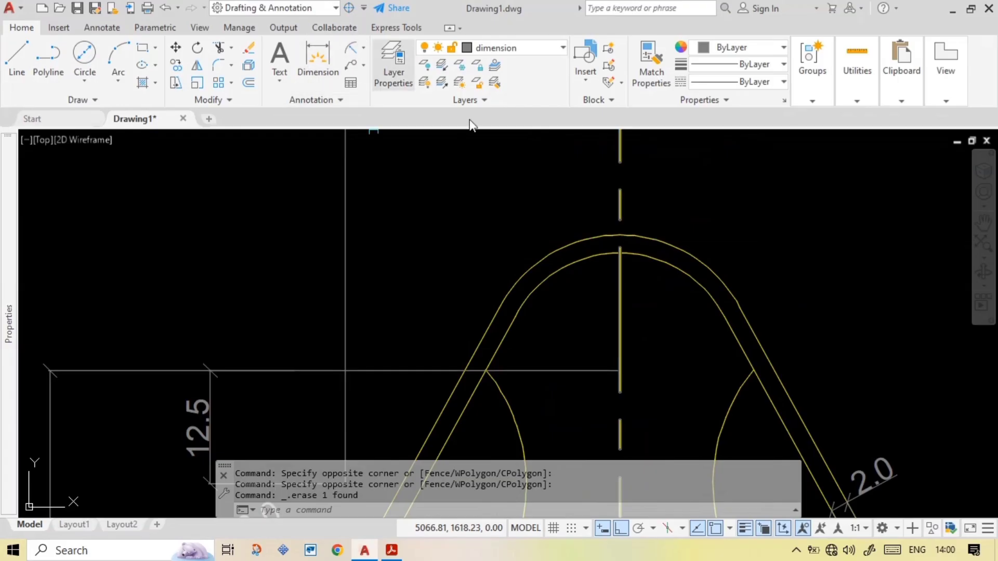
click(351, 48)
click(645, 251)
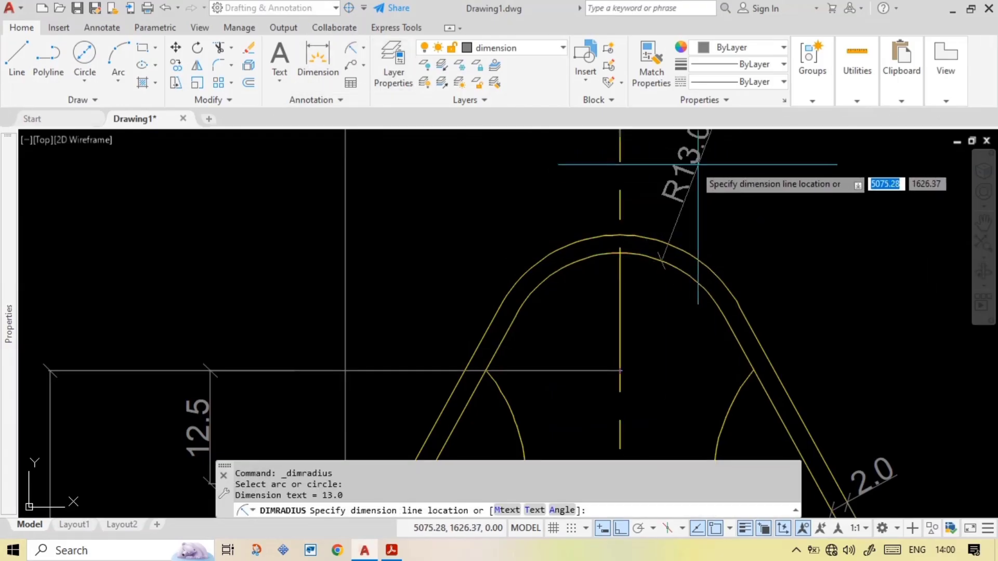
scroll(741, 183, down, 3)
scroll(771, 232, up, 1)
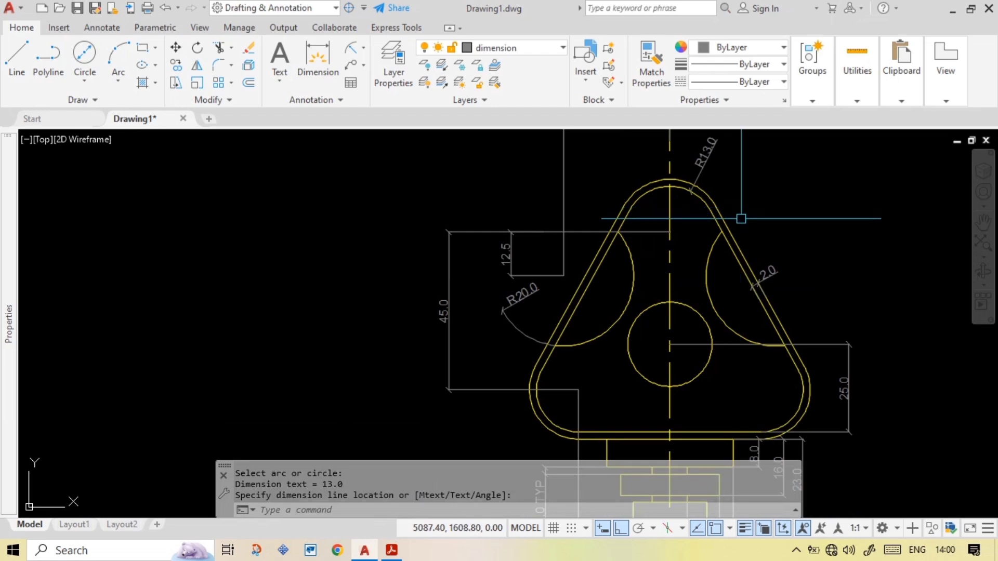
- Check the PDF drawing for dimensions still missing, and in AutoCAD add a diameter dimension to the large circle, placed at its lower right
key(alt+Tab)
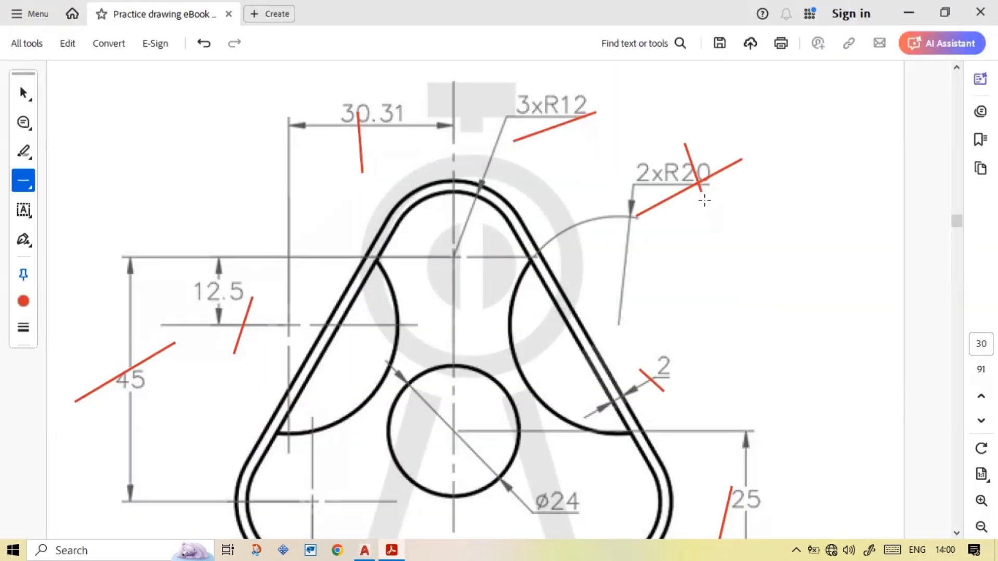
scroll(705, 200, down, 3)
scroll(709, 265, down, 2)
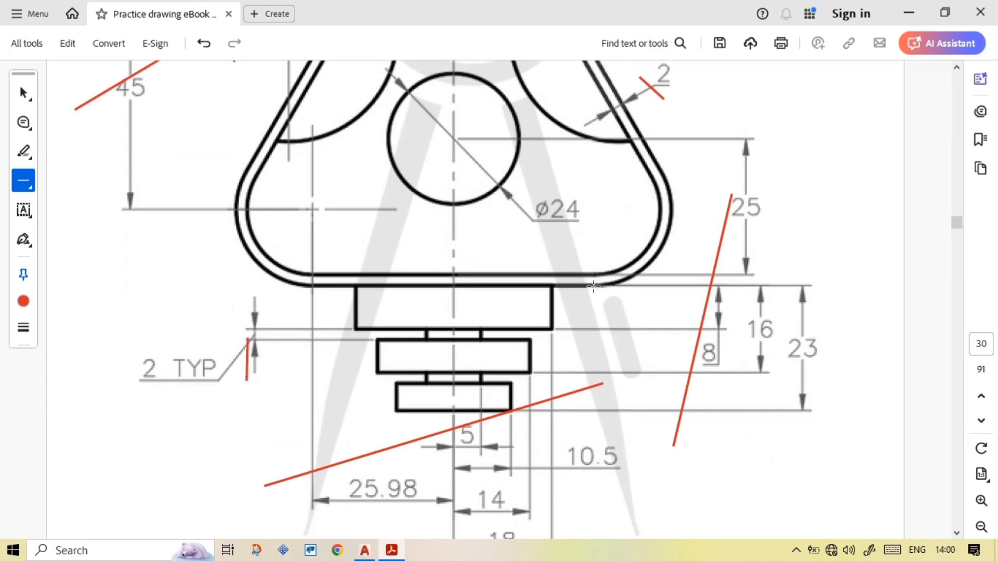
scroll(593, 287, up, 2)
key(alt+Tab)
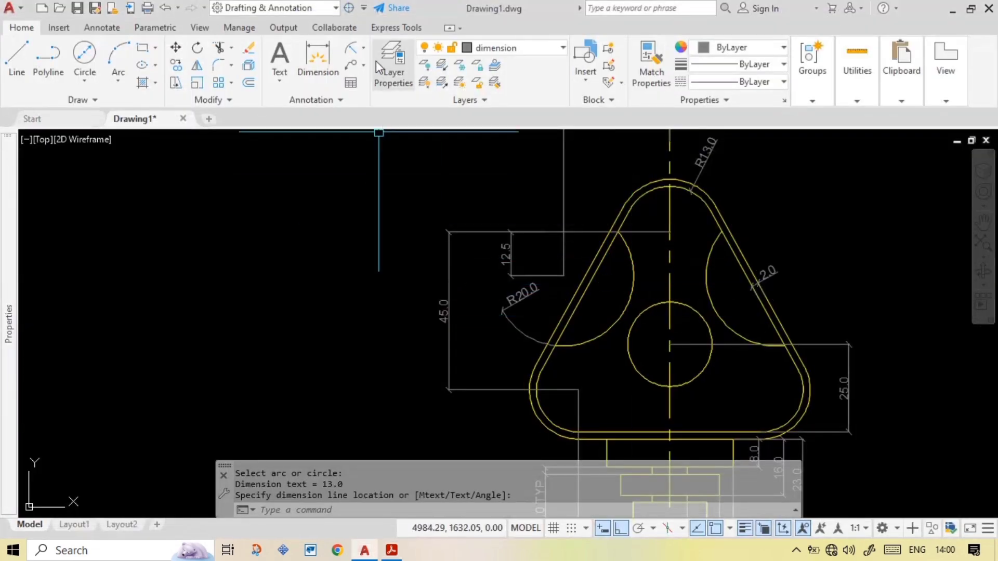
click(364, 47)
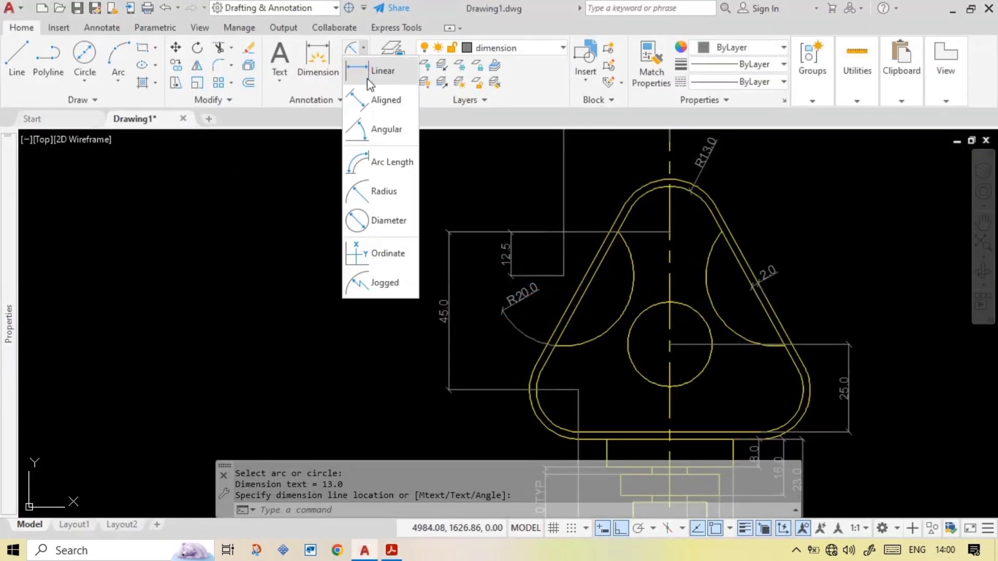
click(387, 218)
click(700, 374)
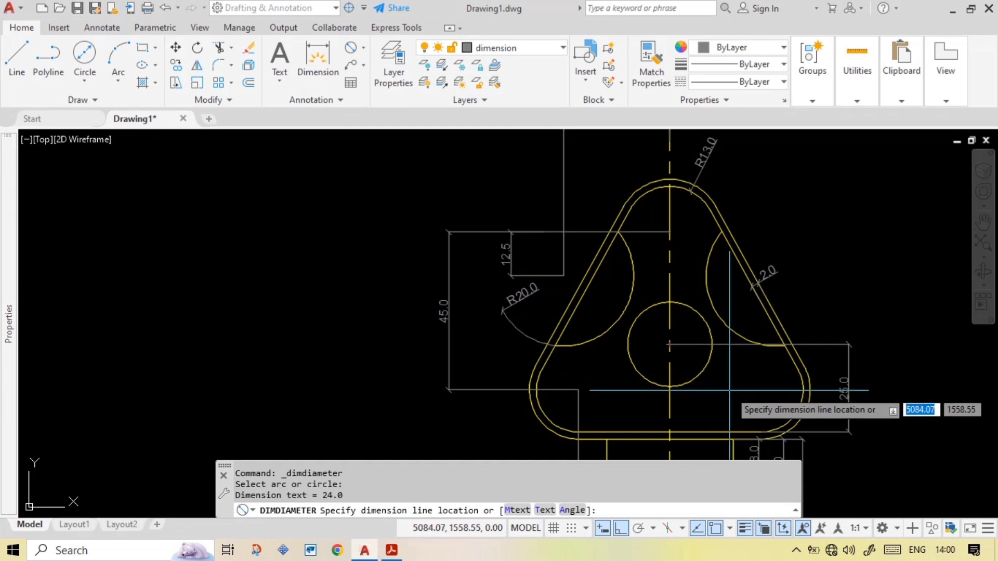
click(729, 388)
scroll(675, 249, down, 4)
scroll(710, 289, up, 3)
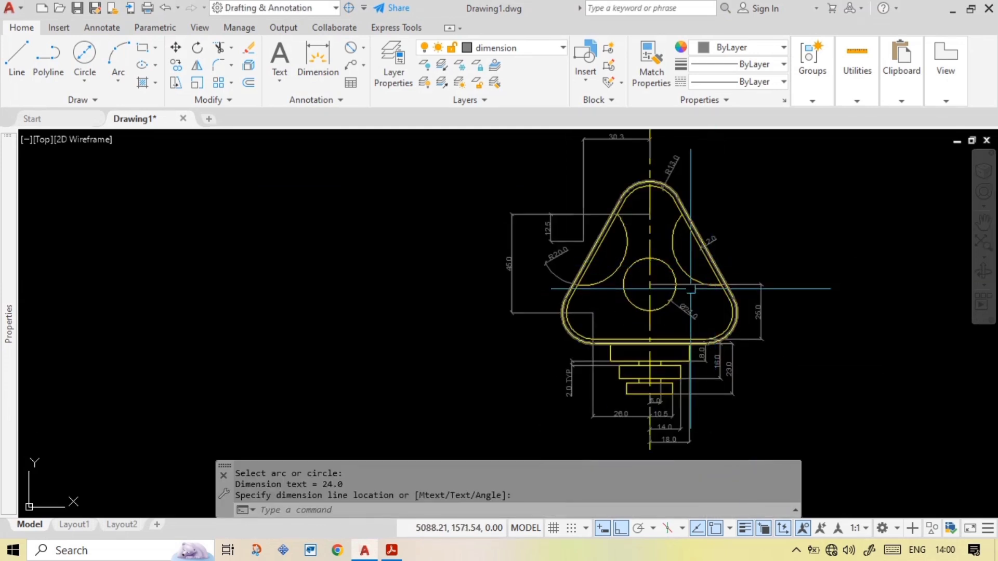
- Review all dimensions in the PDF drawing and compare them with the whole dimensioned part in AutoCAD
click(392, 550)
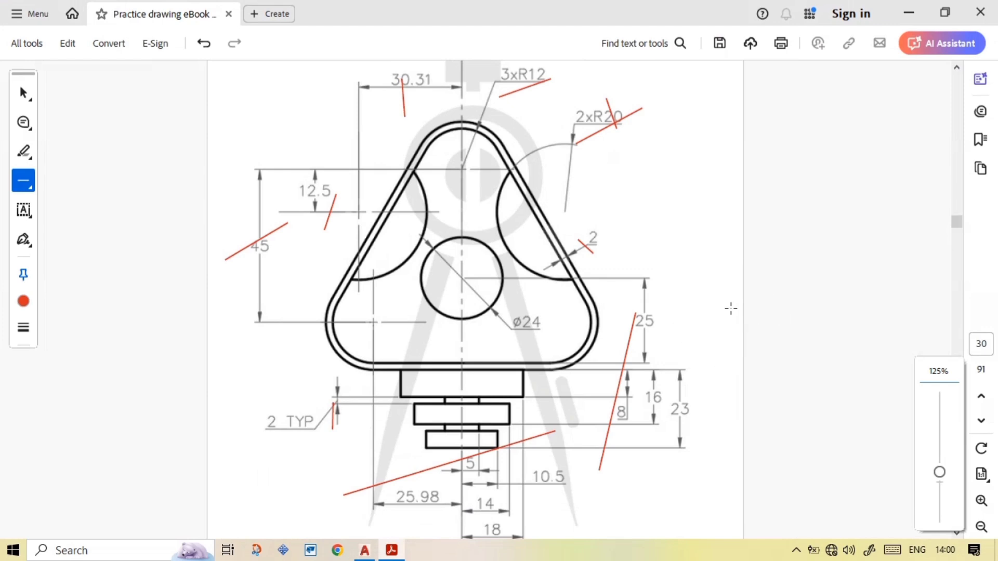
ctrl+scroll(731, 308, down, 1)
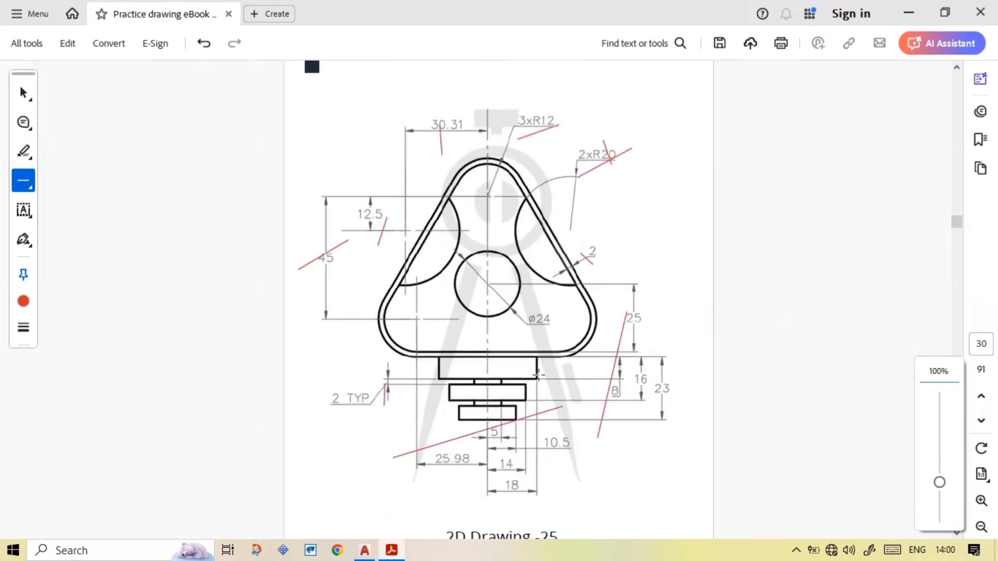
key(alt+Tab)
scroll(546, 205, down, 4)
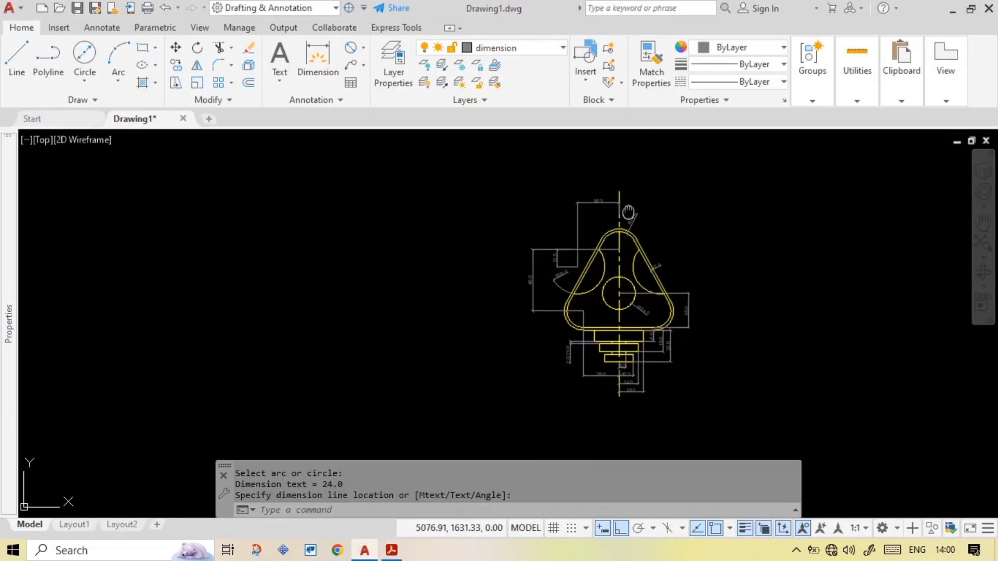
text(ER)
key(Escape)
key(Escape)
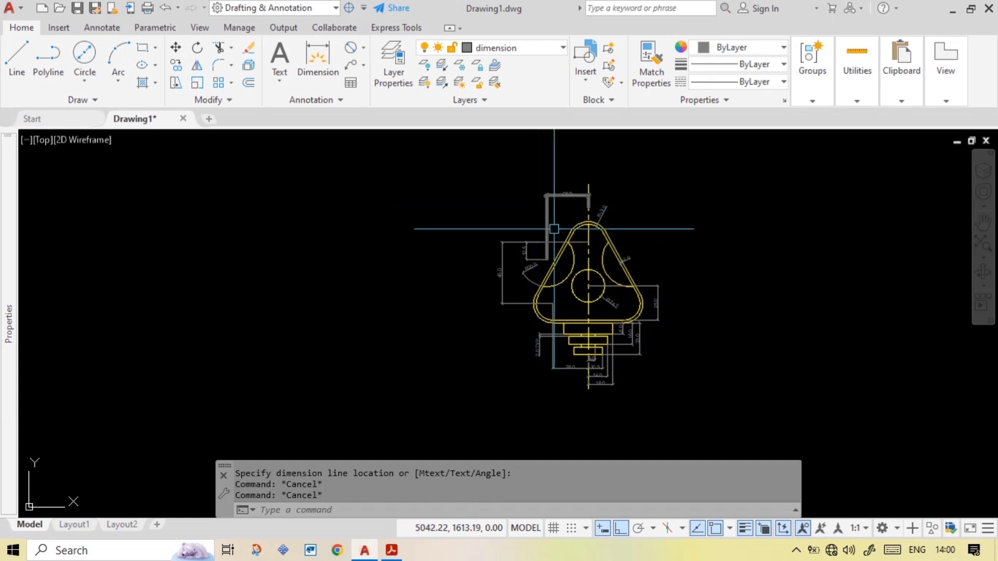
- Draw a rectangular frame around the whole part and its dimensions
text(R)
key(Return)
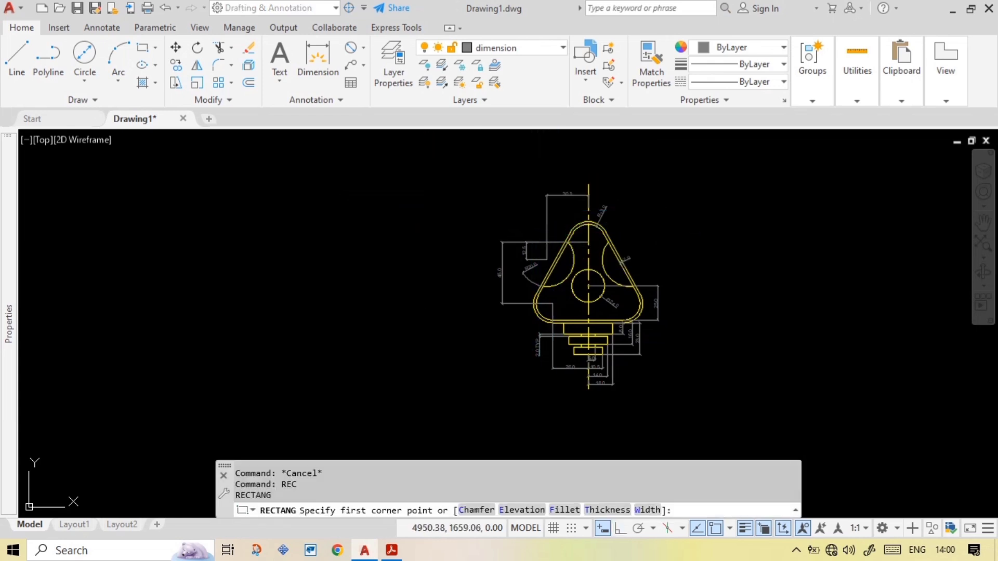
click(429, 165)
click(707, 411)
- Change the colour of the rectangular frame to red
click(736, 418)
click(656, 381)
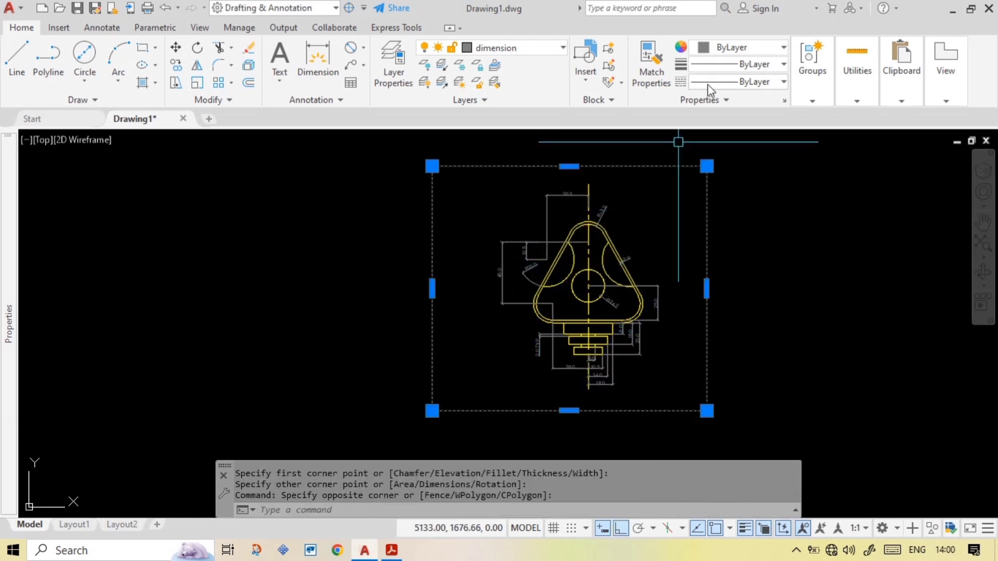
click(749, 48)
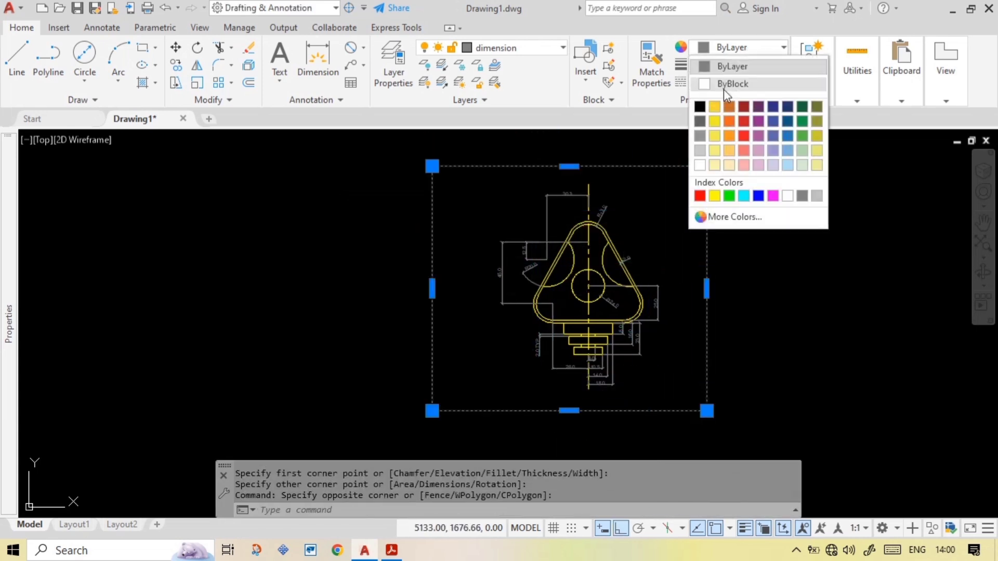
click(697, 193)
key(Escape)
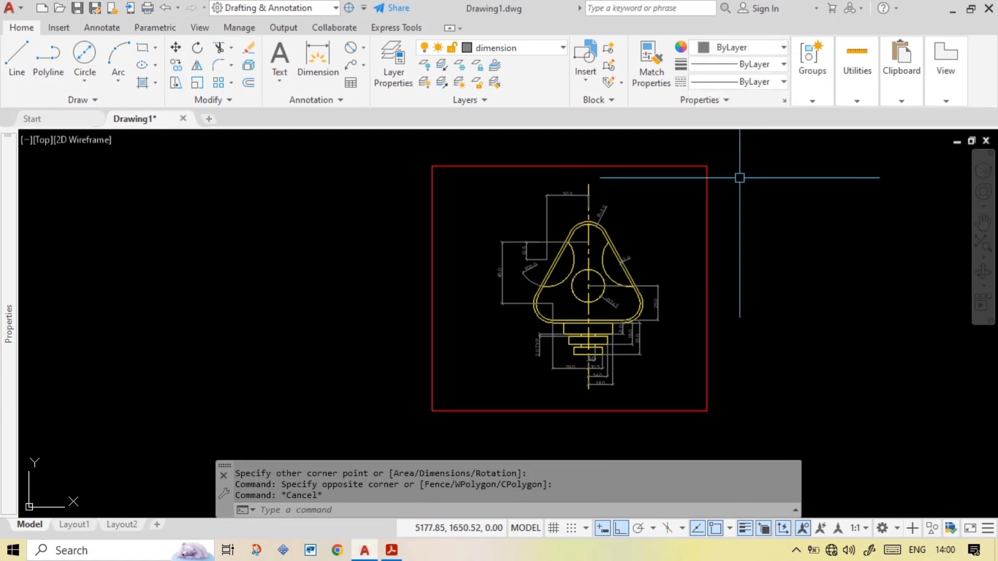